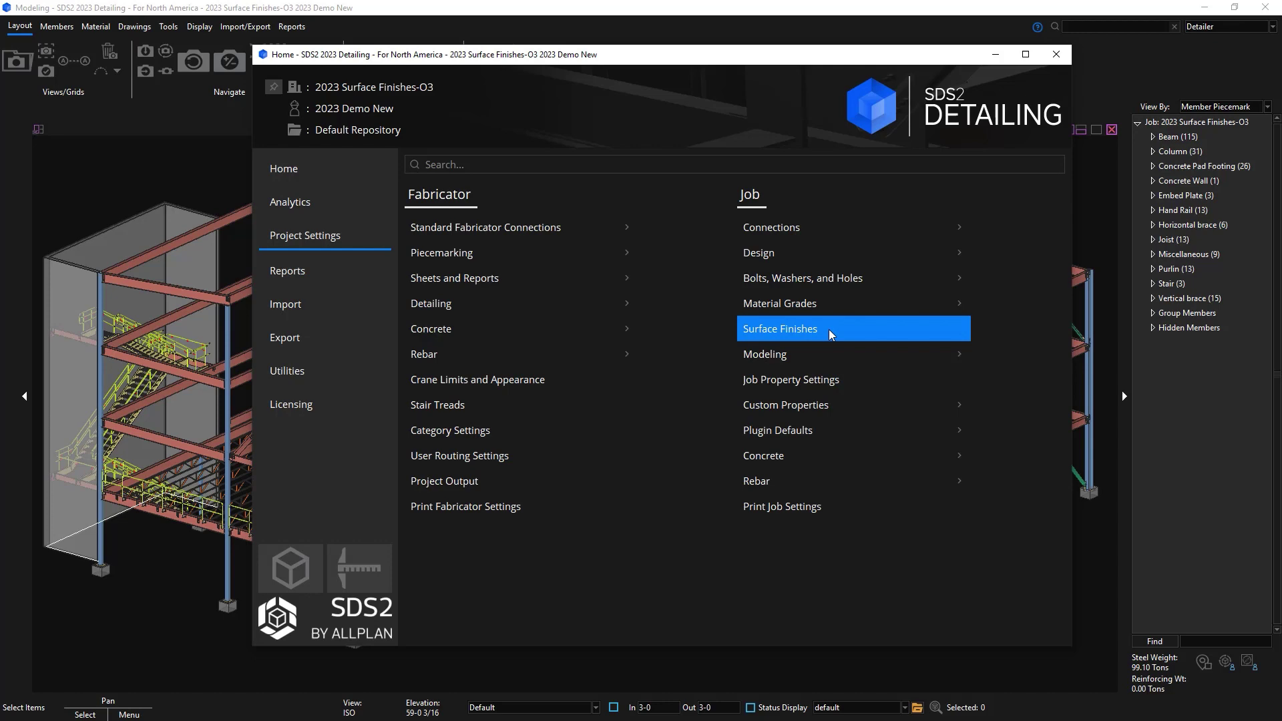
Open the job's Surface Finishes settings and review the candidates for the job default surface finish
click(832, 334)
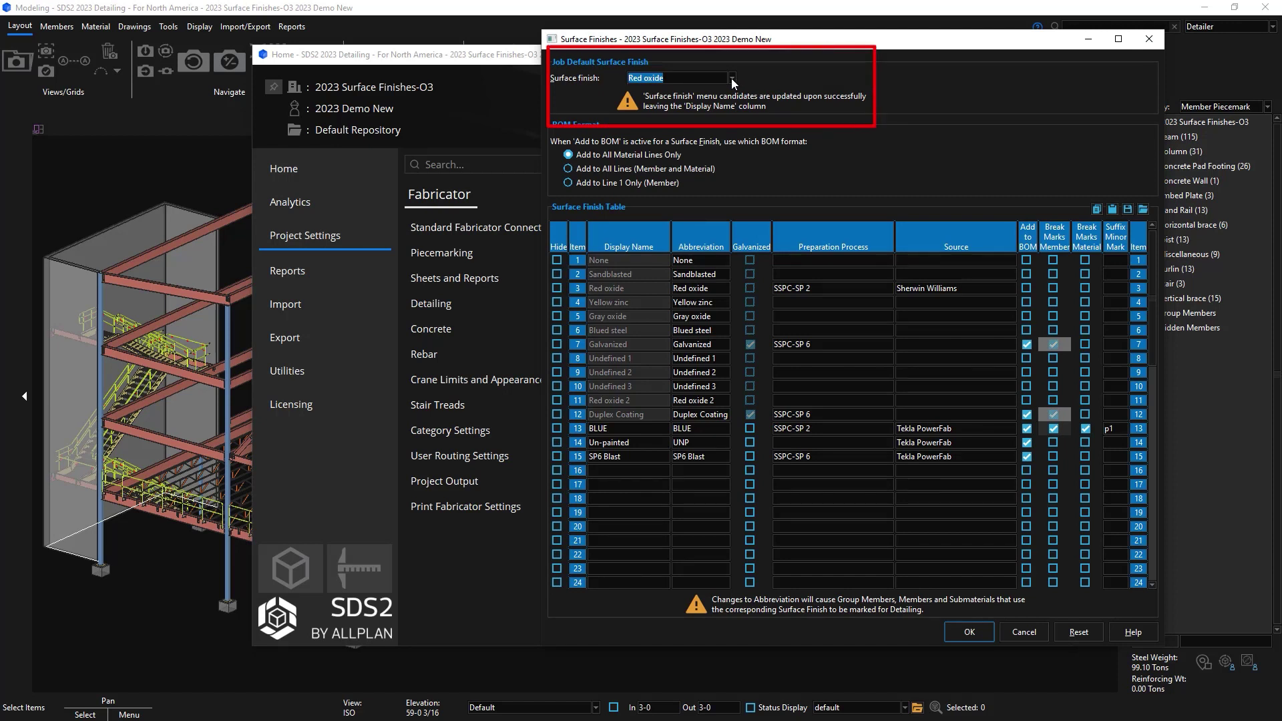
click(732, 78)
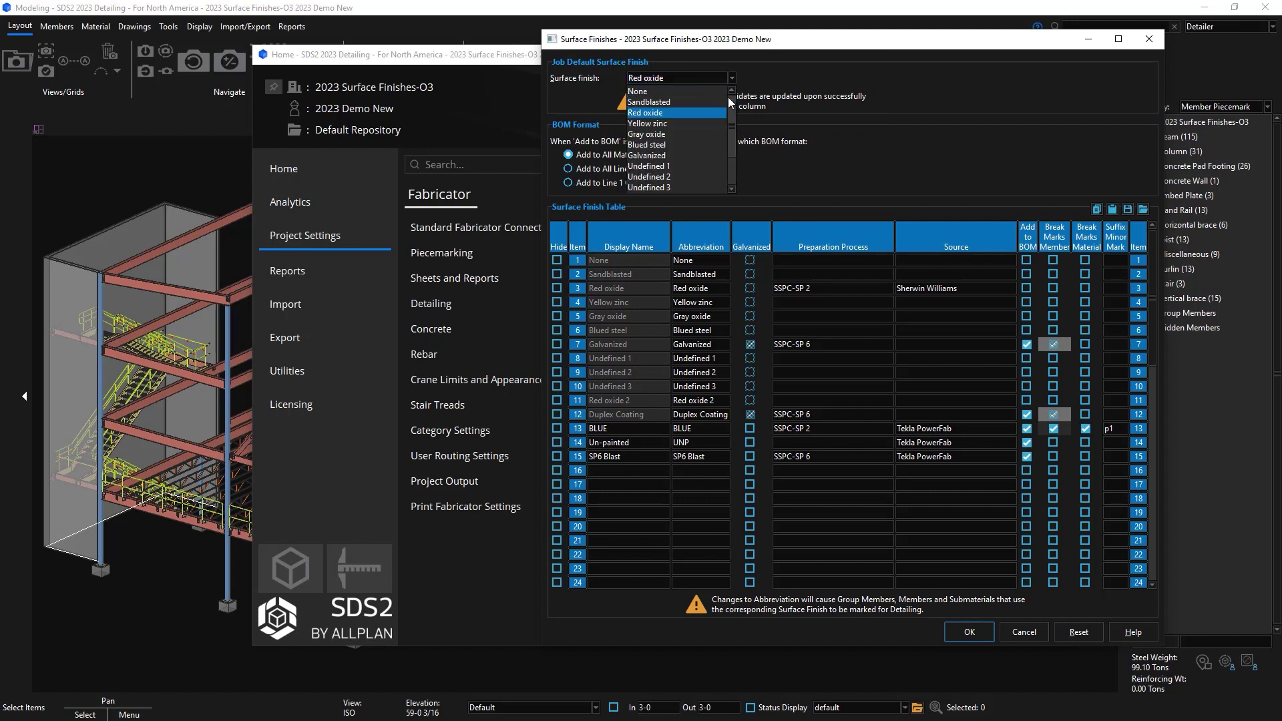
drag(728, 98, 727, 139)
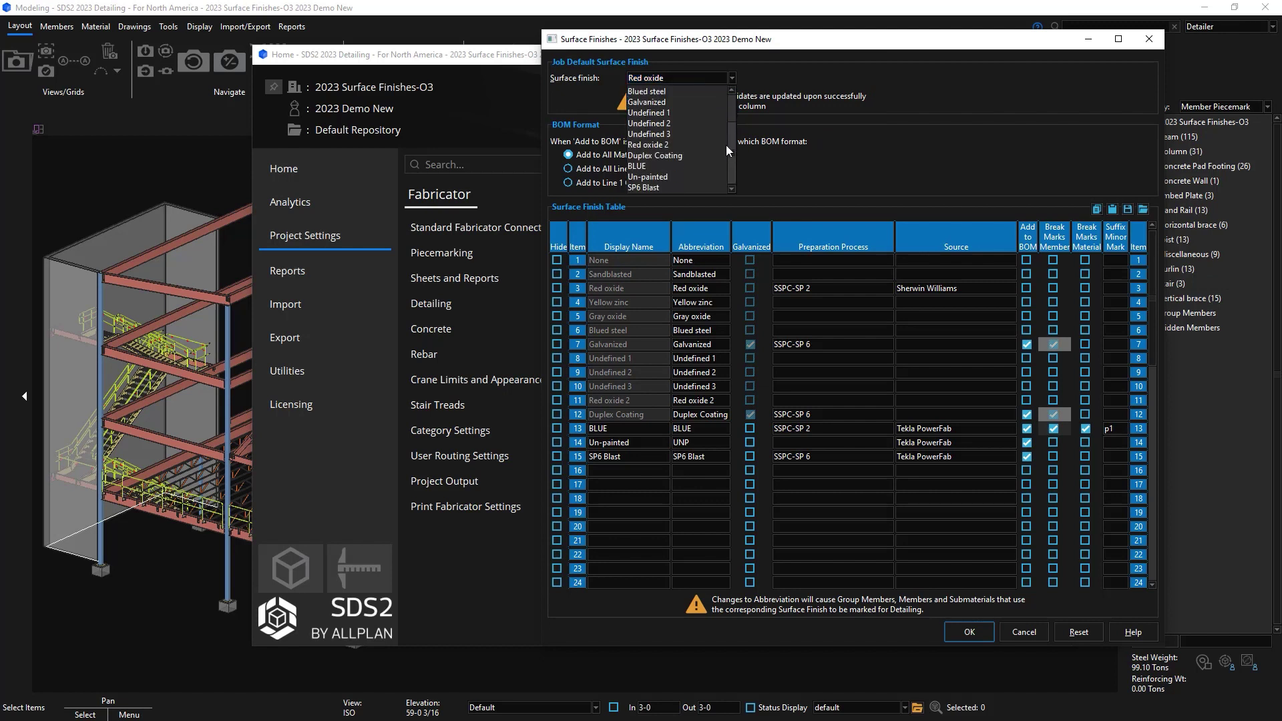
click(832, 106)
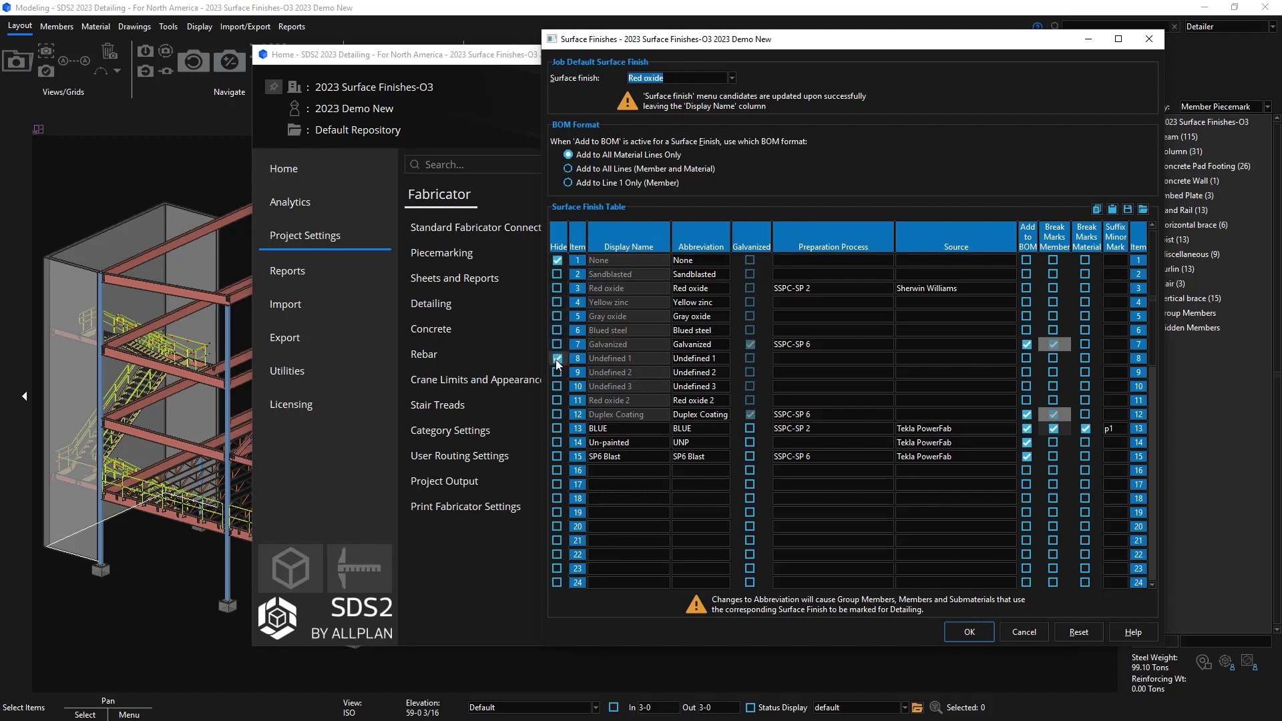
Hide the remaining Undefined finishes and add item 16 with display name Painted and abbreviation PNT
click(557, 386)
click(601, 471)
text(Painted)
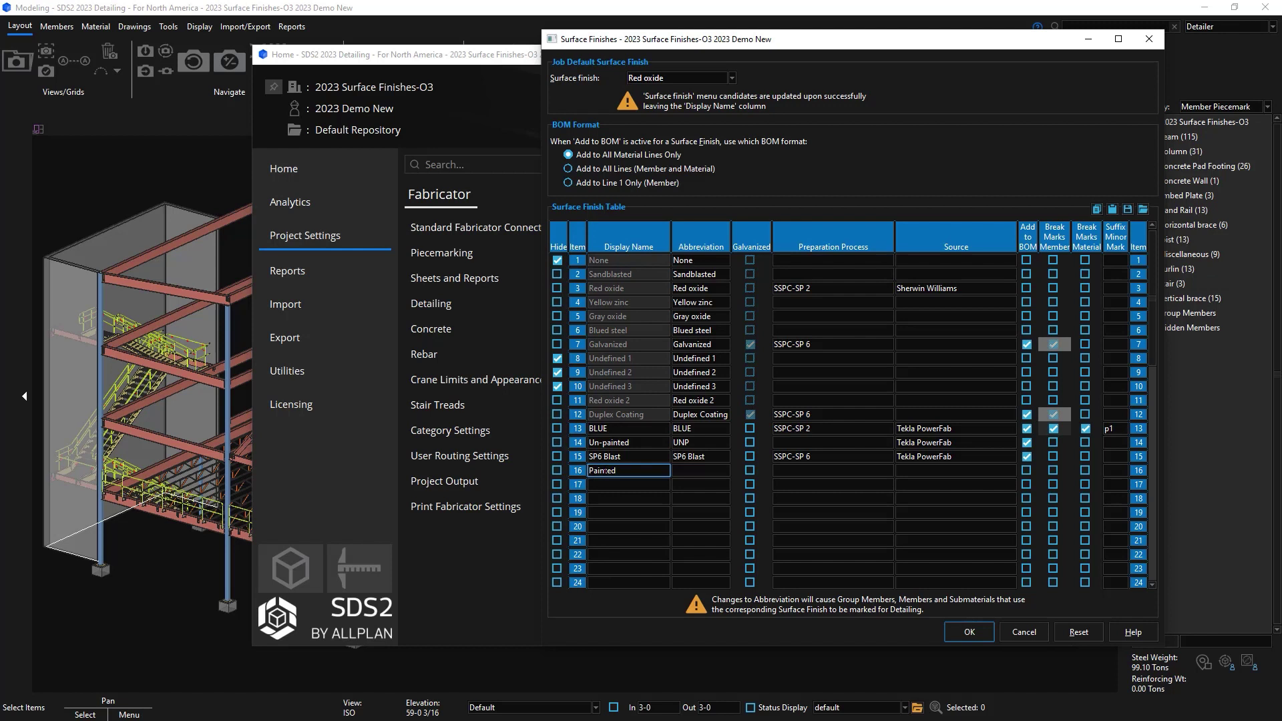
click(686, 470)
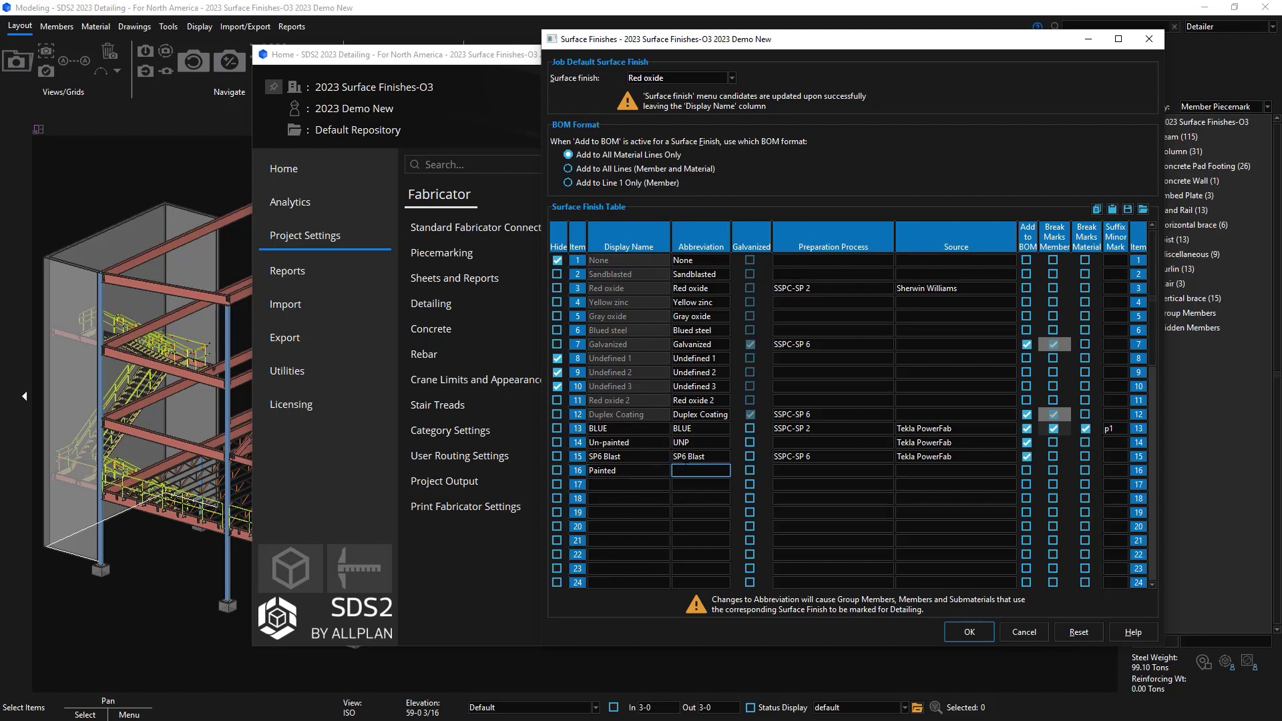
text(PNT)
text(T)
Give the Painted finish preparation process SSPC-SP 3 and source Tekla PowerFab, and enable Add to BOM and Break Marks Member
key(Tab)
text(SSPC-SP 3)
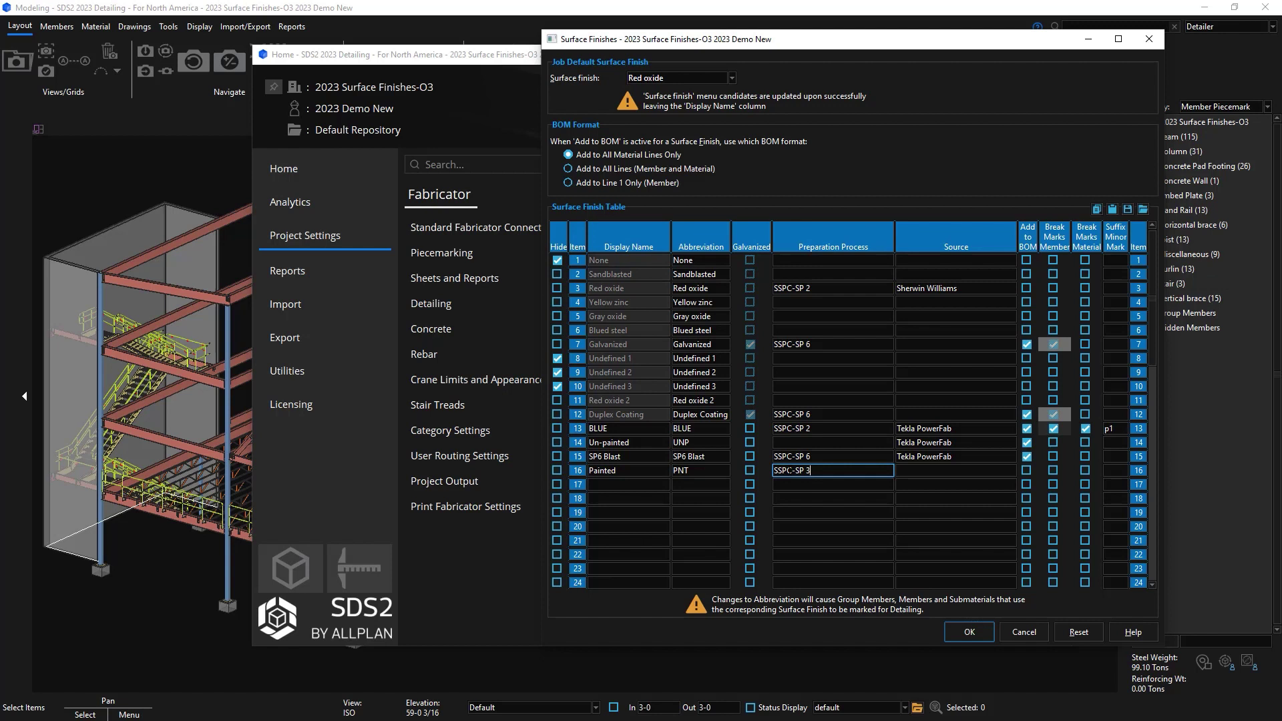
click(985, 477)
text(Tekla PowerFab)
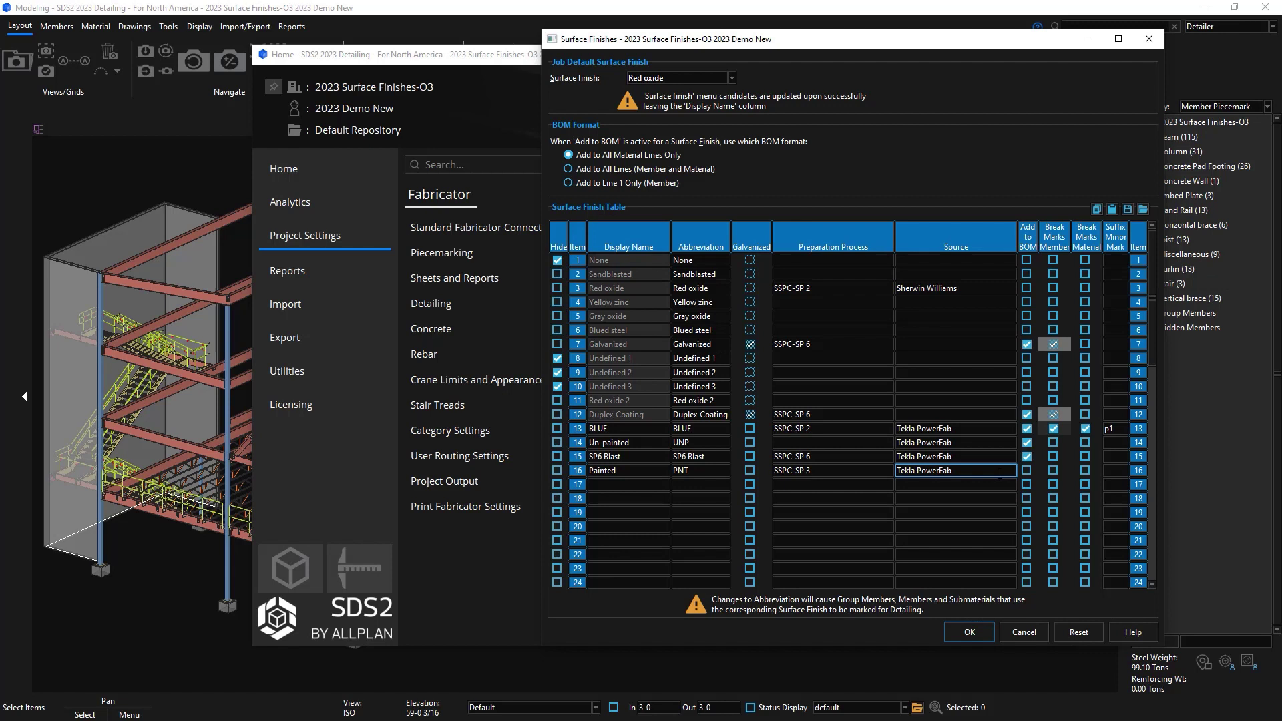
click(1052, 470)
Add item 17 with display name My Galv and abbreviation GALV, and flag it as galvanized
click(628, 484)
text(My Galv)
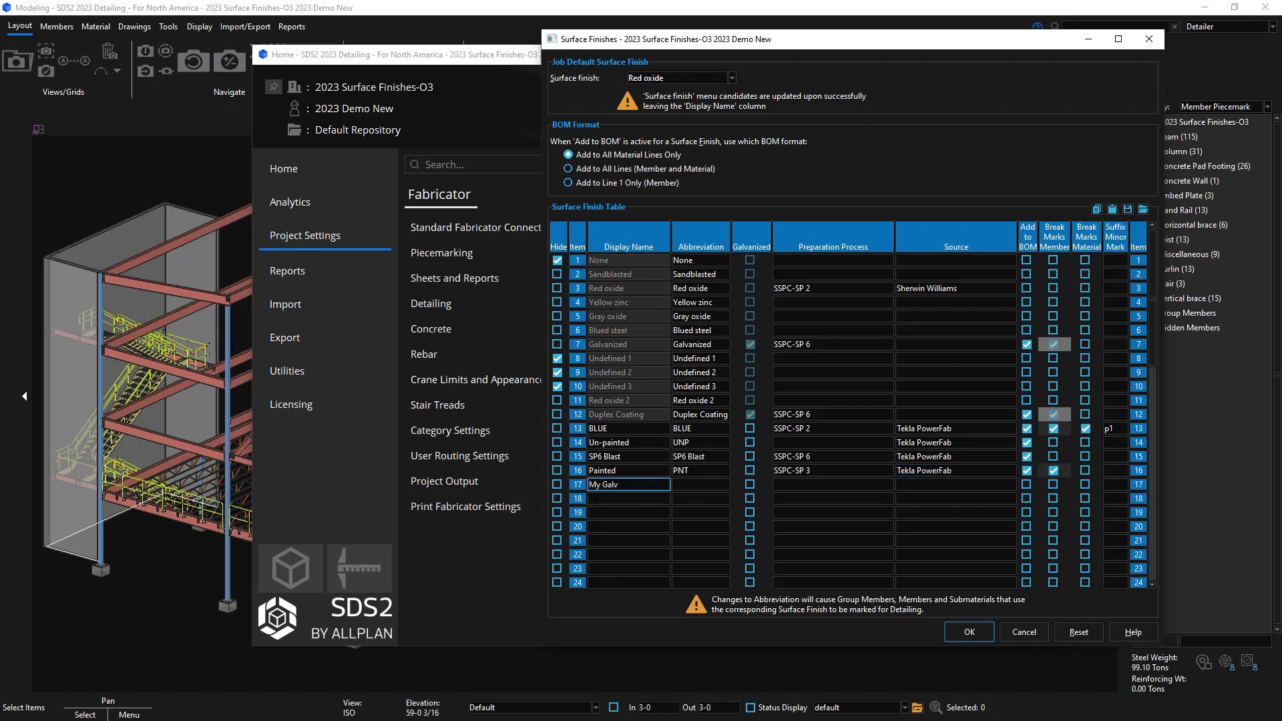
key(Tab)
text(GALV)
click(750, 484)
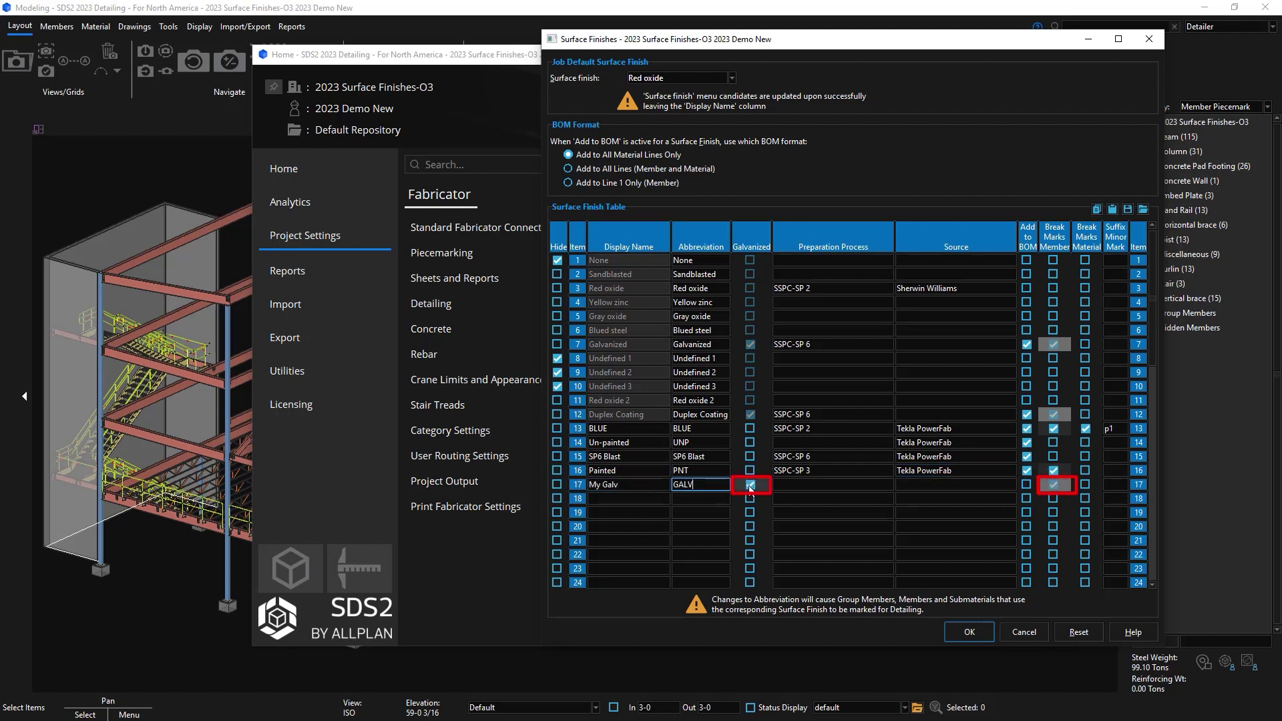
Enable Break Marks Material for the Painted finish with suffix minor mark p2, and accept the surface finish settings
click(1086, 470)
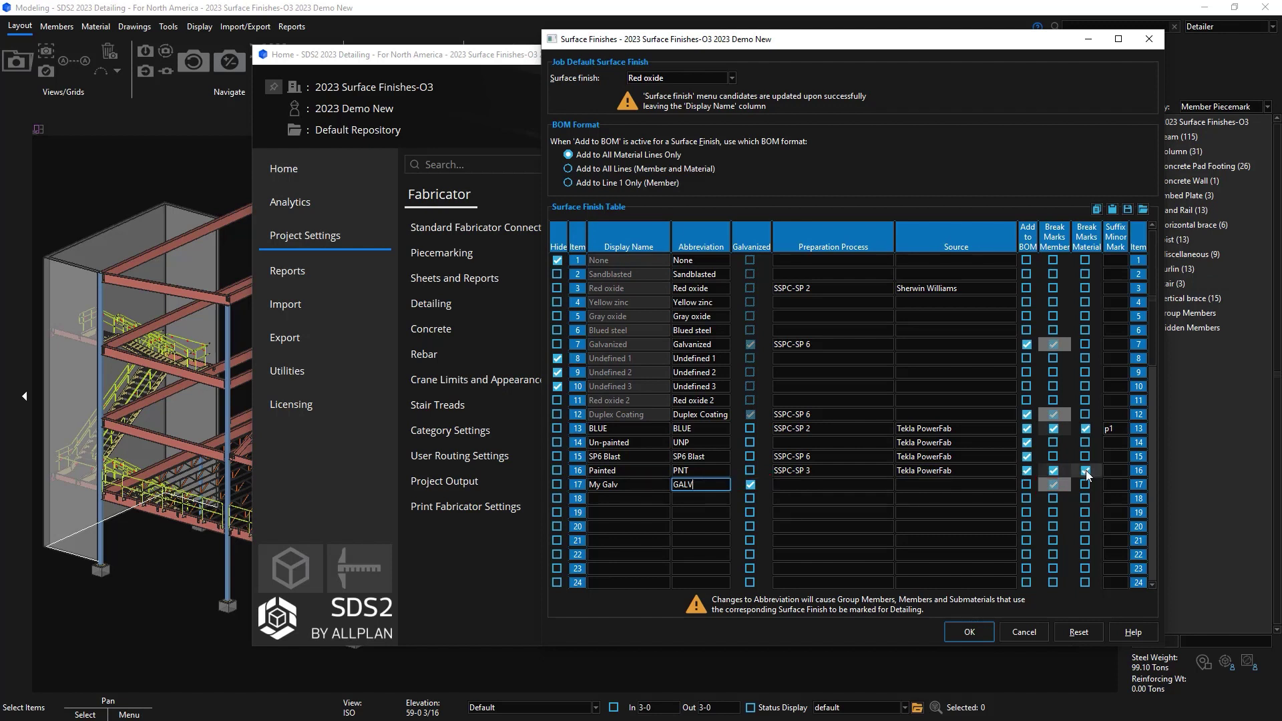
click(1116, 470)
text(p2)
click(976, 634)
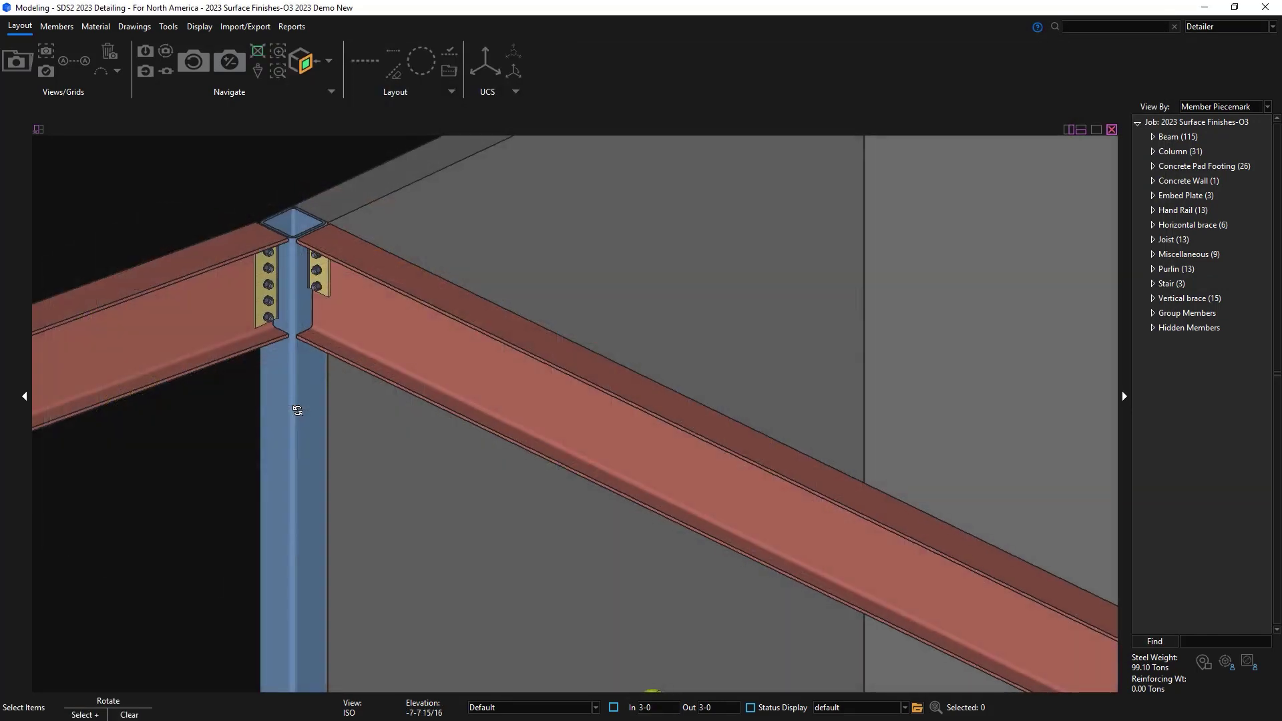
Set the surface finish of the W18x55 beam framing into the column top to BLUE and apply the member edit
double_click(423, 356)
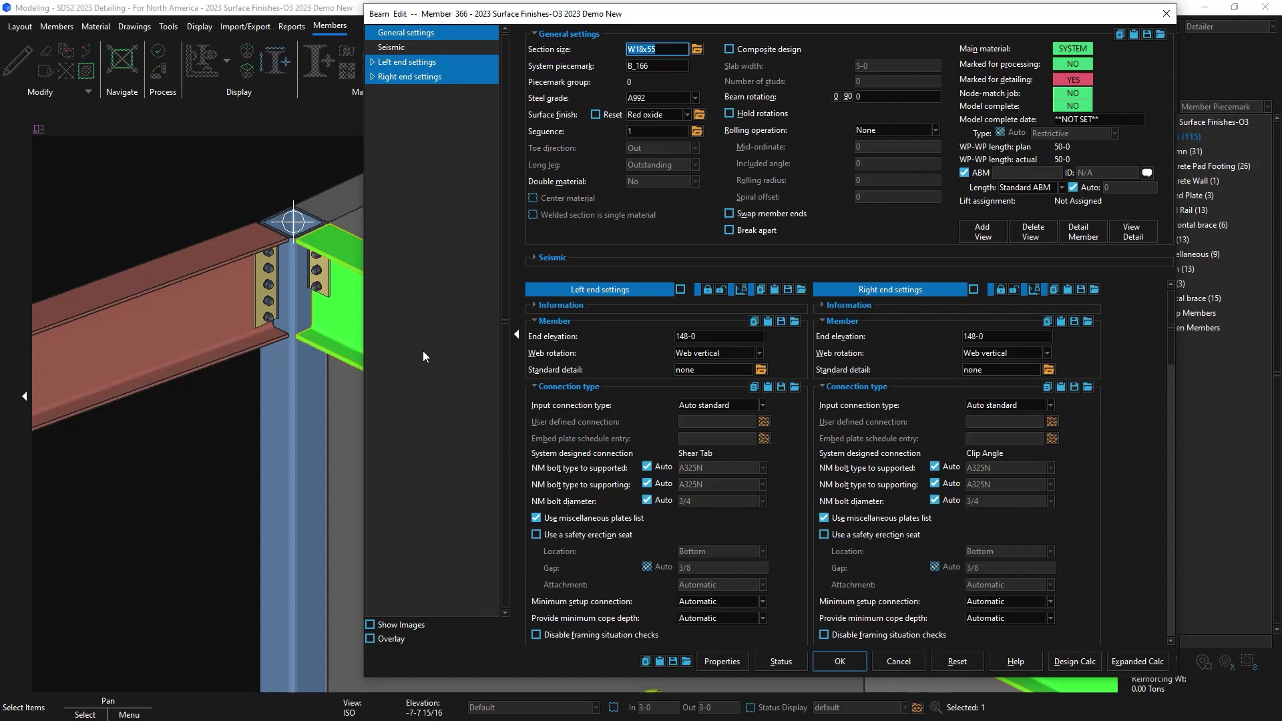
click(687, 115)
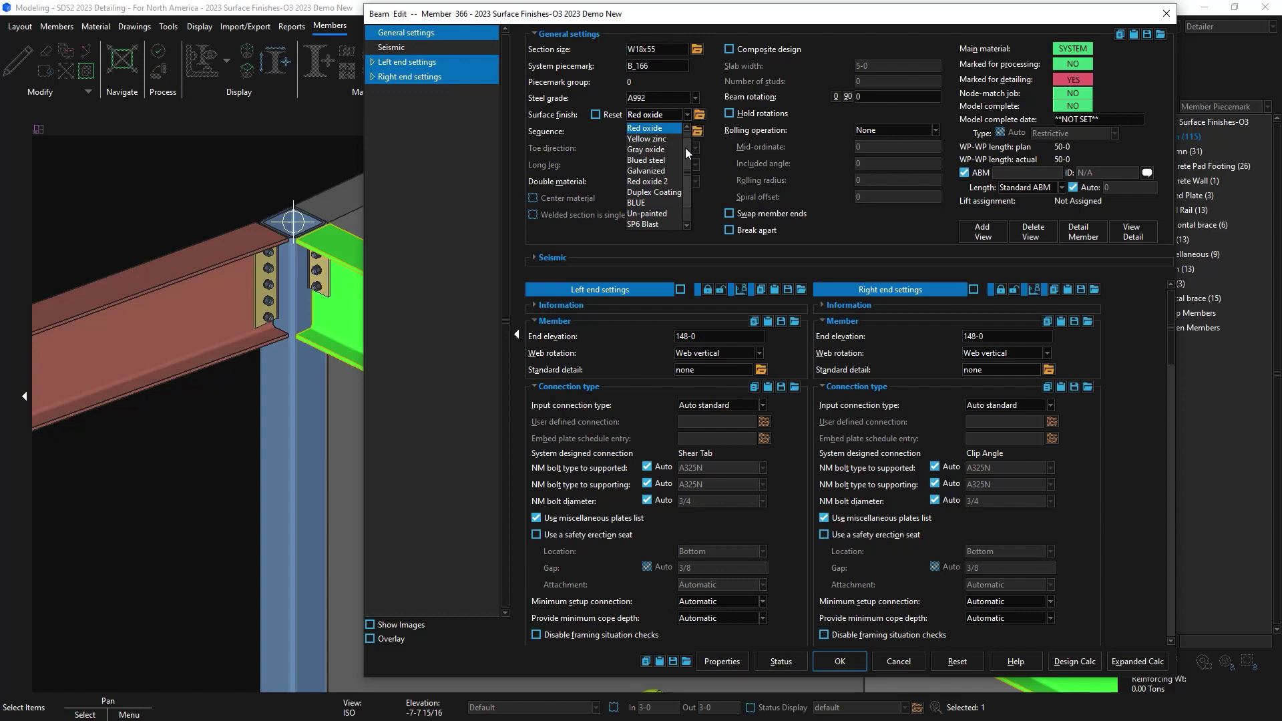
drag(685, 147, 687, 175)
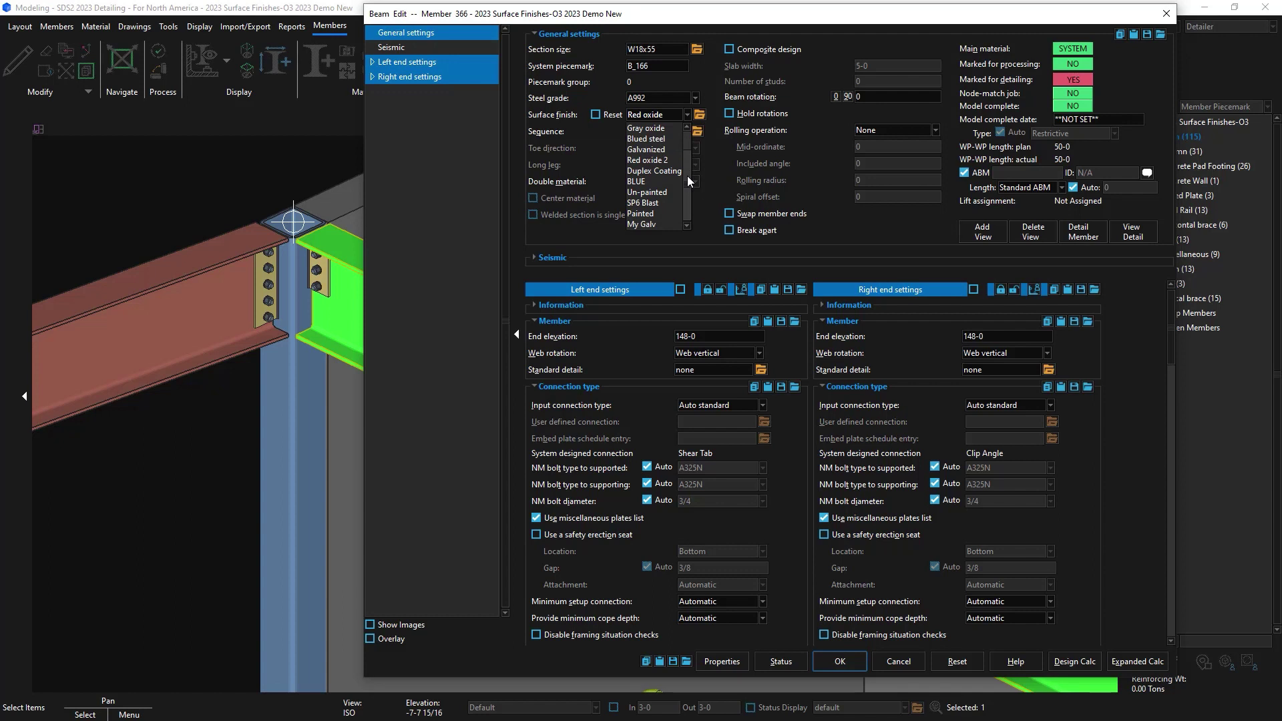
click(651, 183)
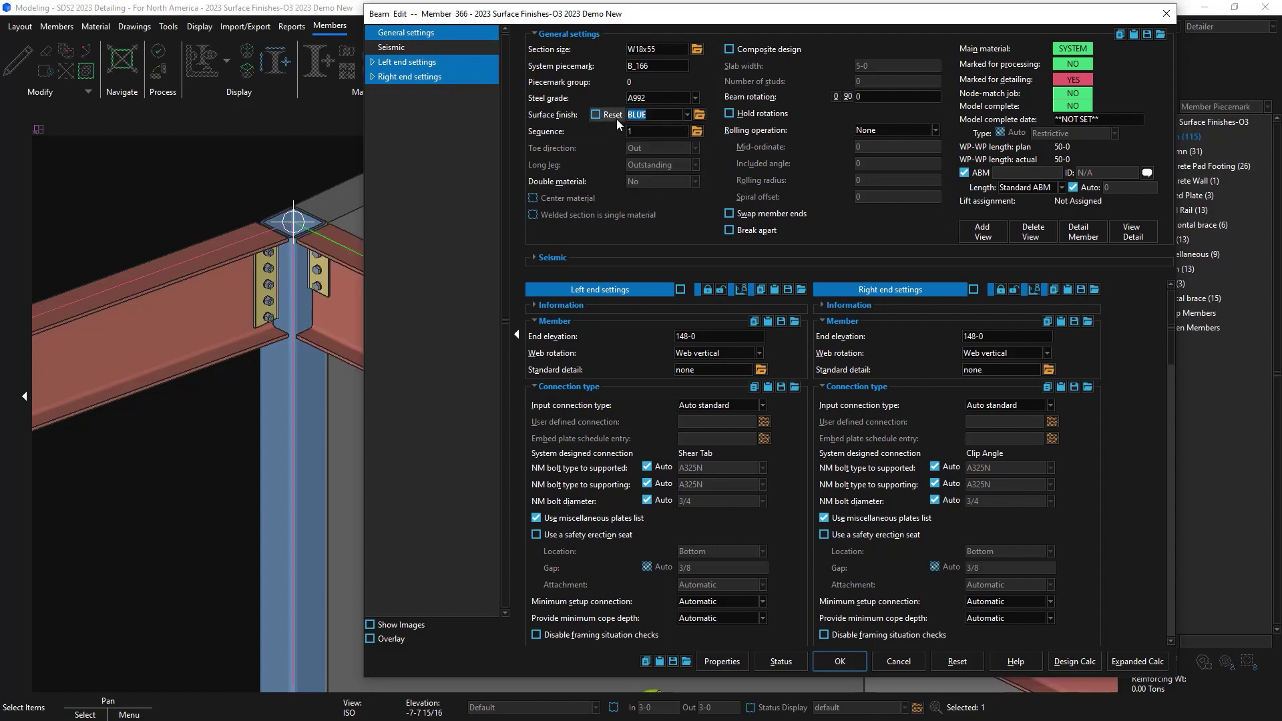
click(698, 115)
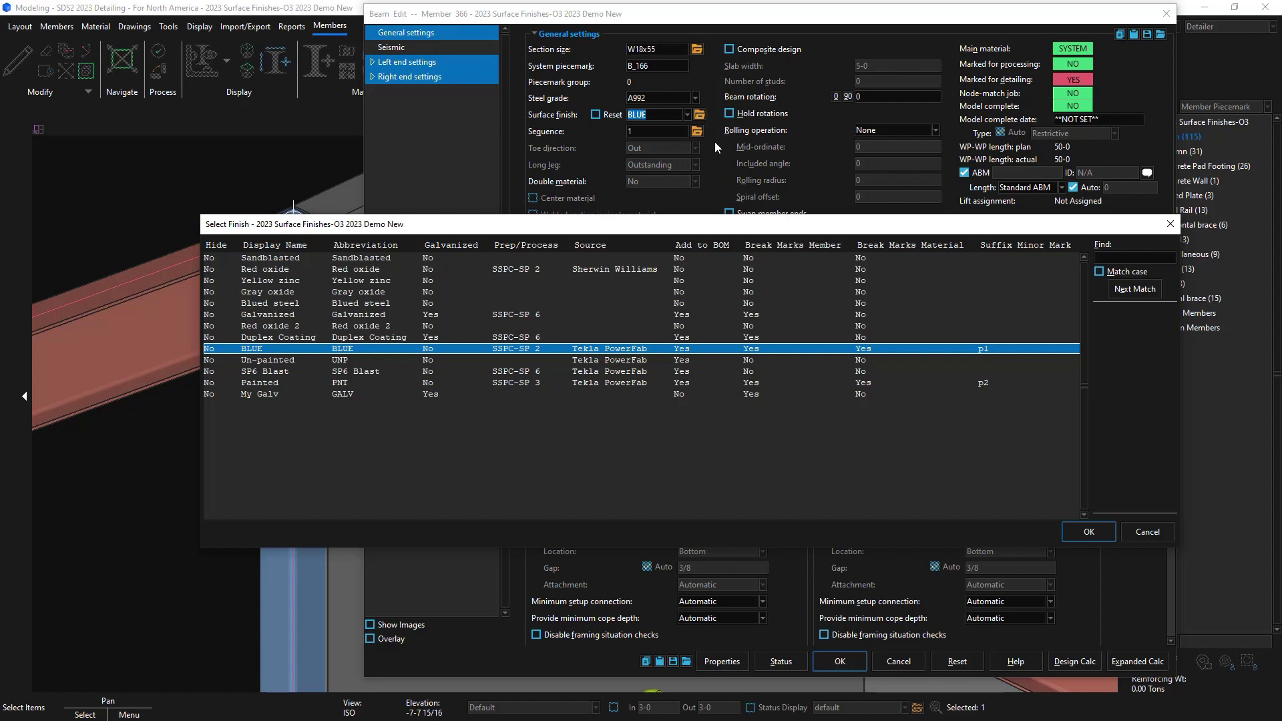
click(1096, 529)
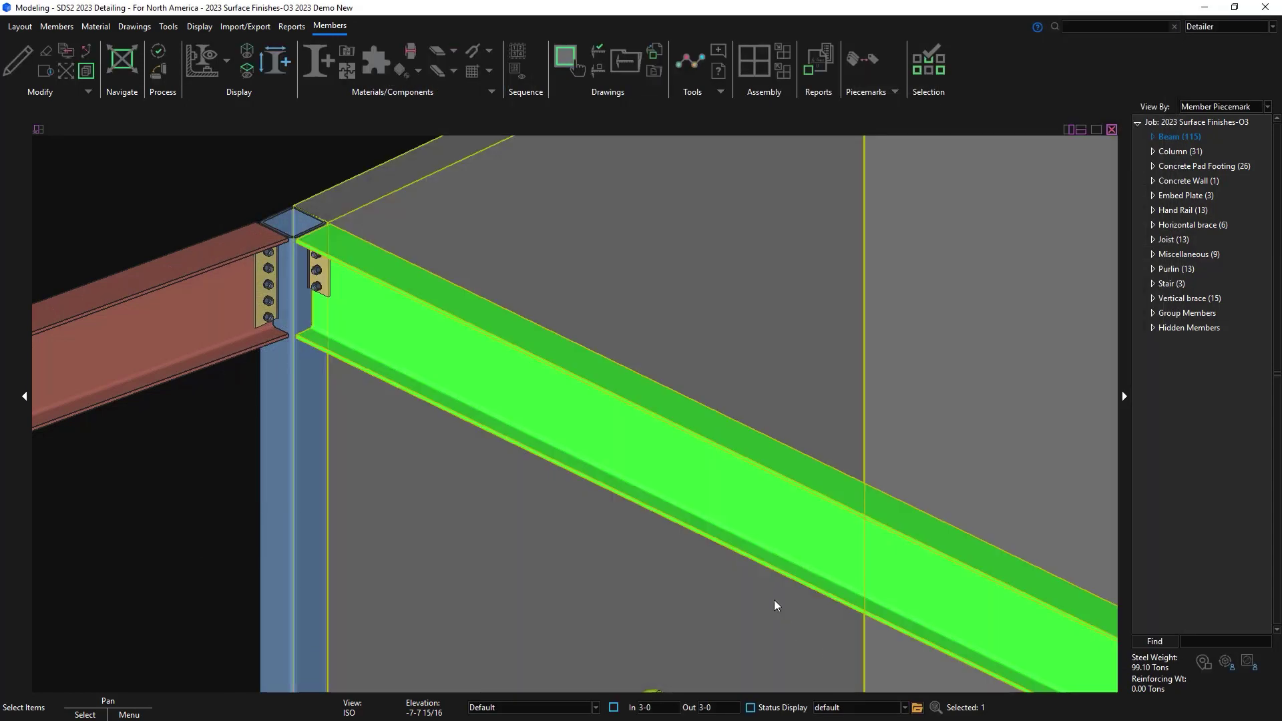
Edit the beam's main material w204 and override its automatic surface finish with Red oxide
right_click(480, 338)
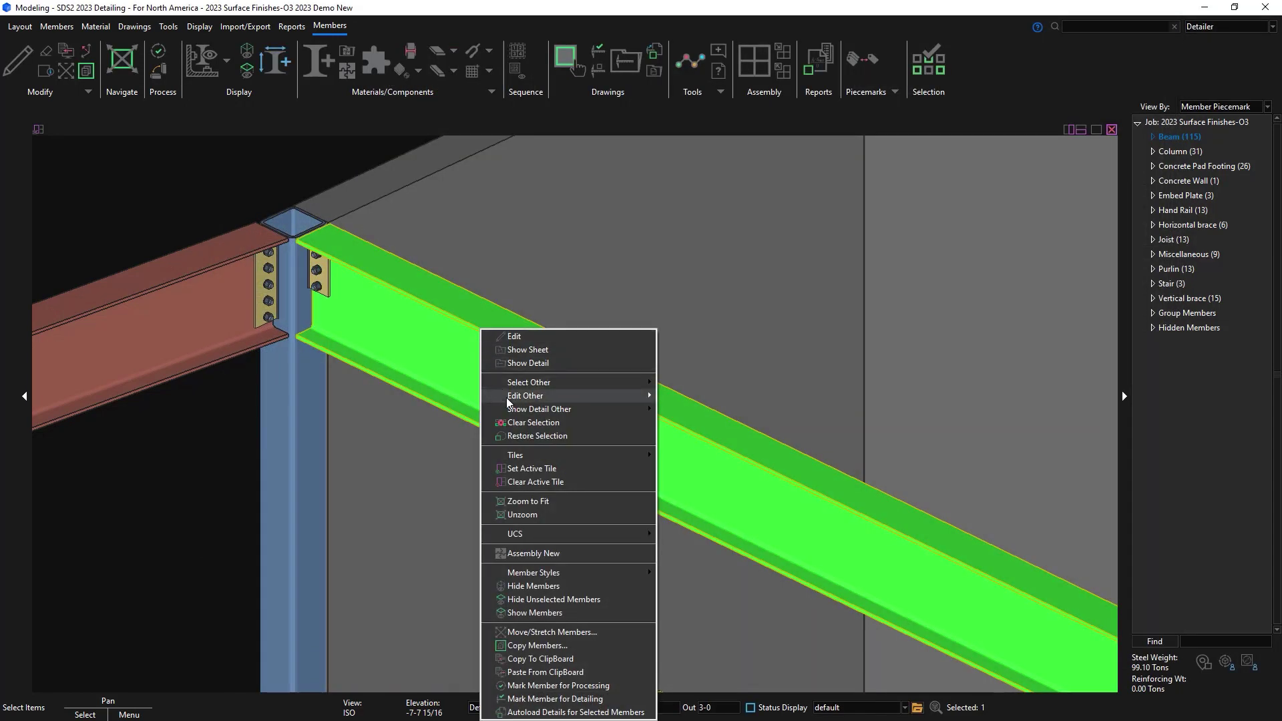
mouse_move(516, 398)
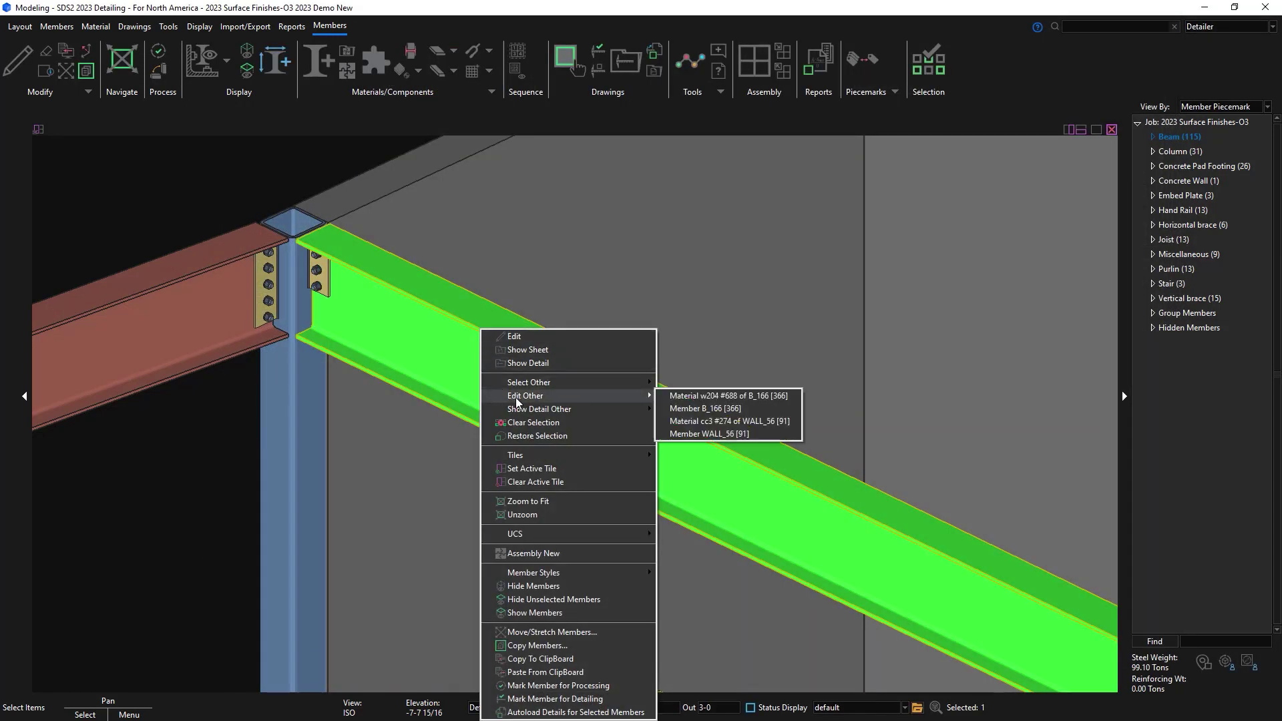
click(688, 398)
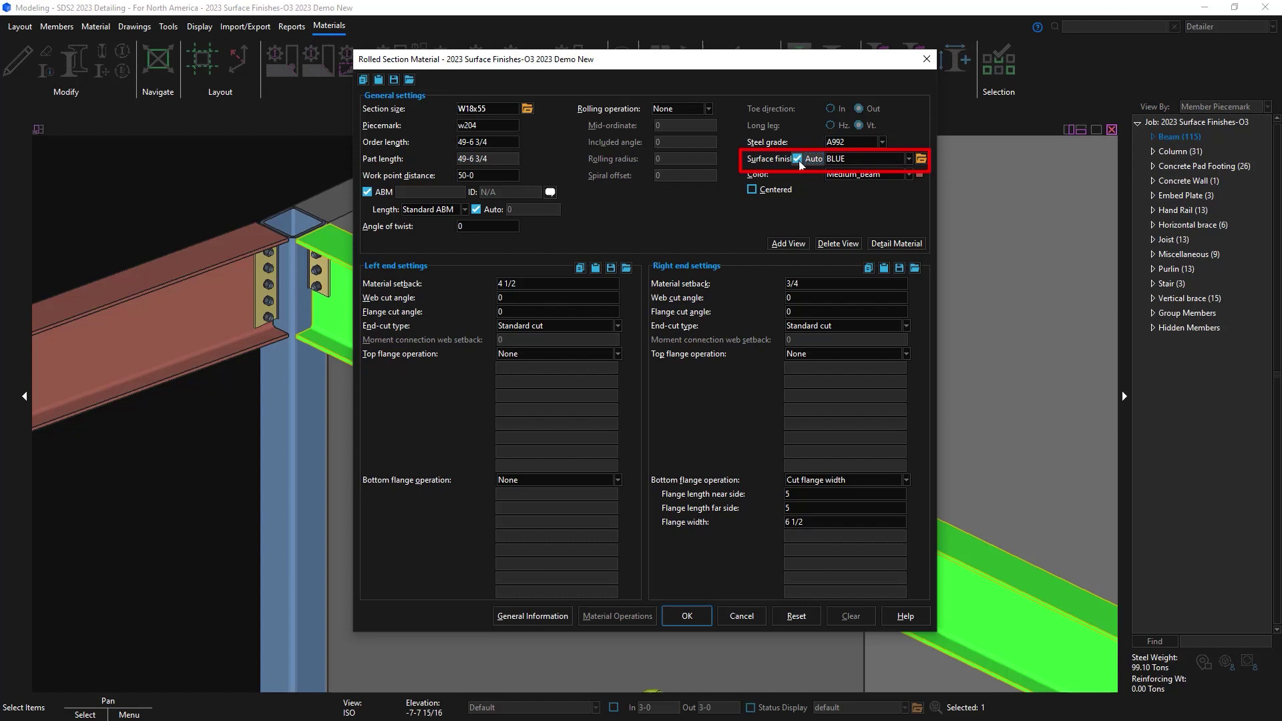
click(798, 160)
click(901, 158)
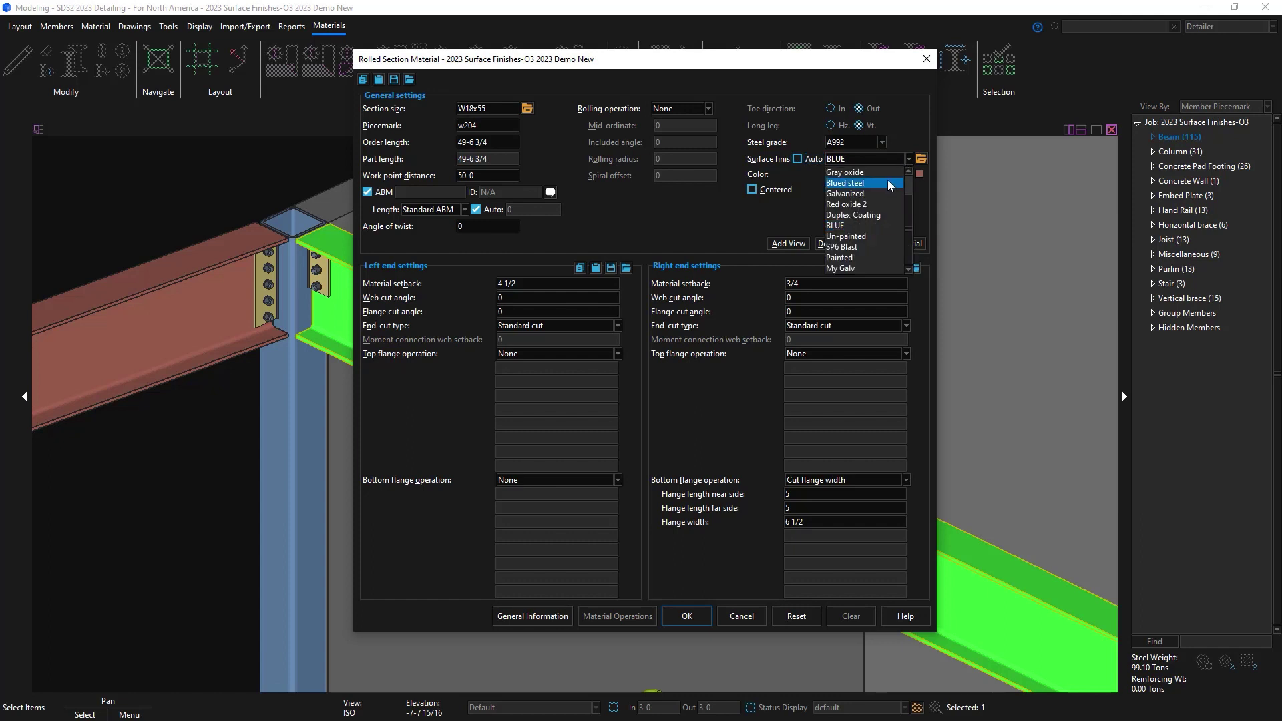
scroll(882, 178, up, 1)
click(882, 177)
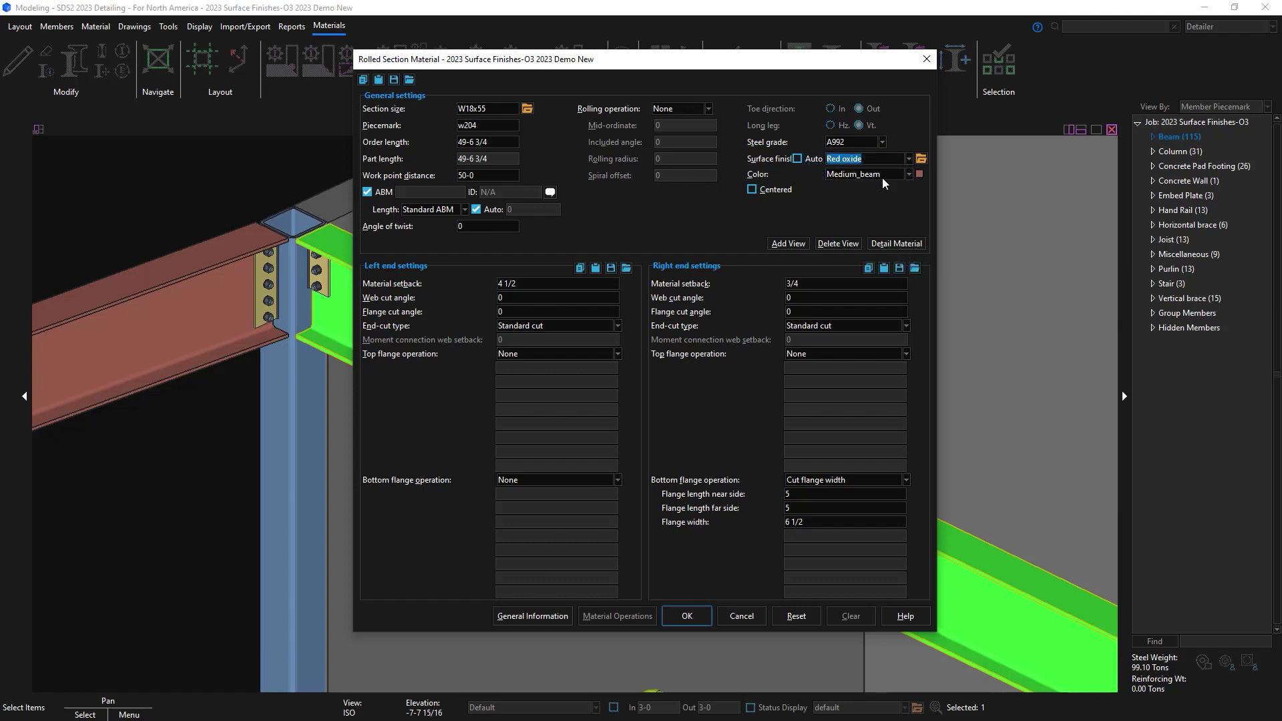
Confirm Red oxide in the detailed finish list and apply the change to material w204 with the default change-all options
click(921, 159)
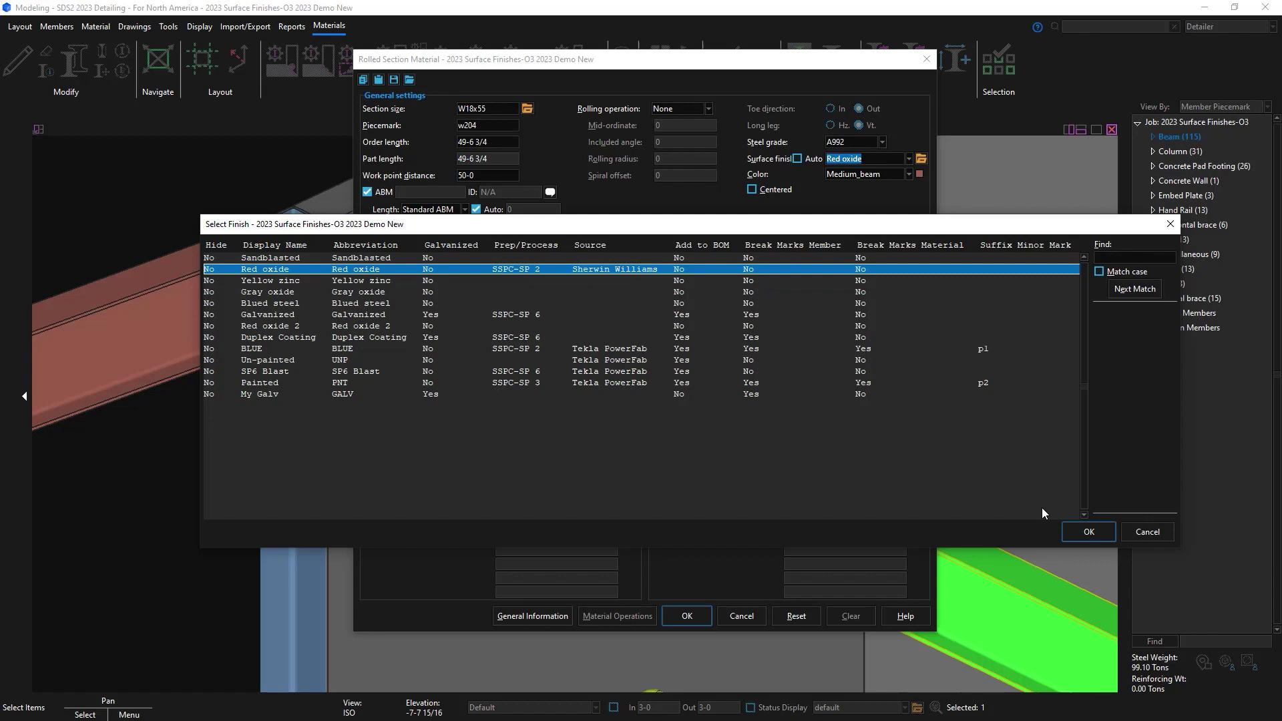
click(1089, 531)
click(687, 615)
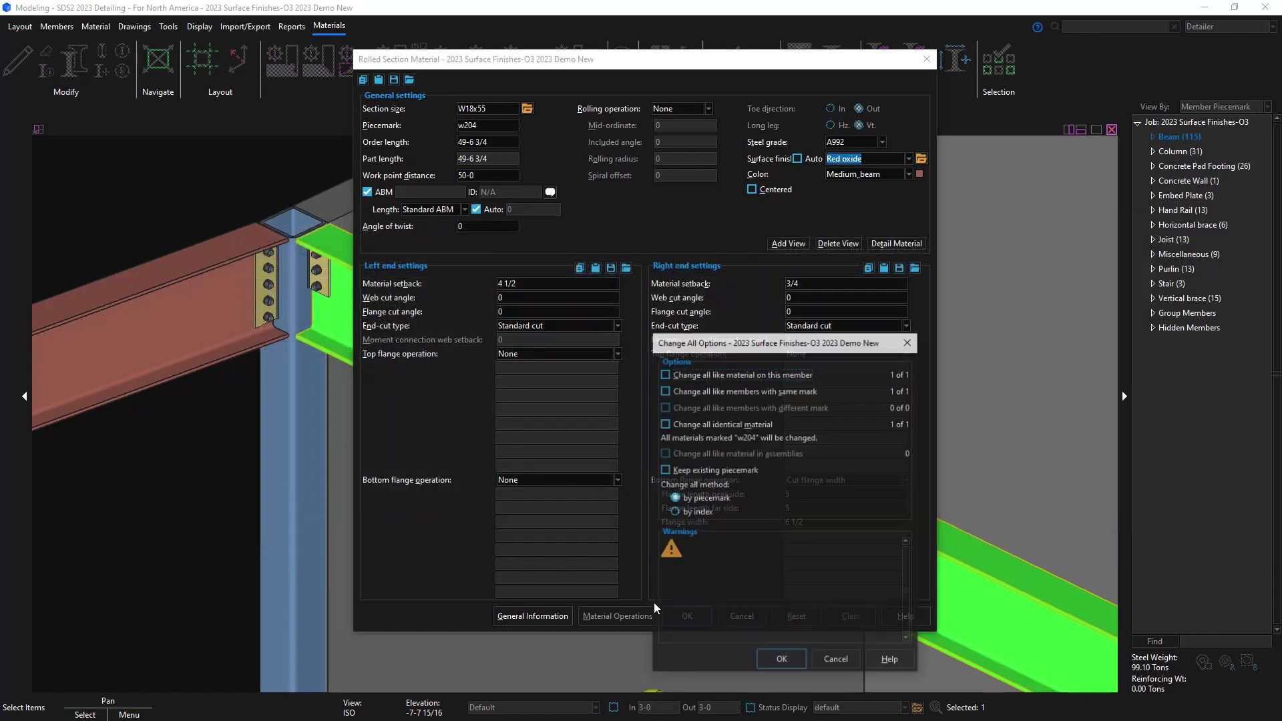
click(784, 663)
Reopen the beam and reset its submaterials' surface finishes to the member's BLUE finish
double_click(496, 331)
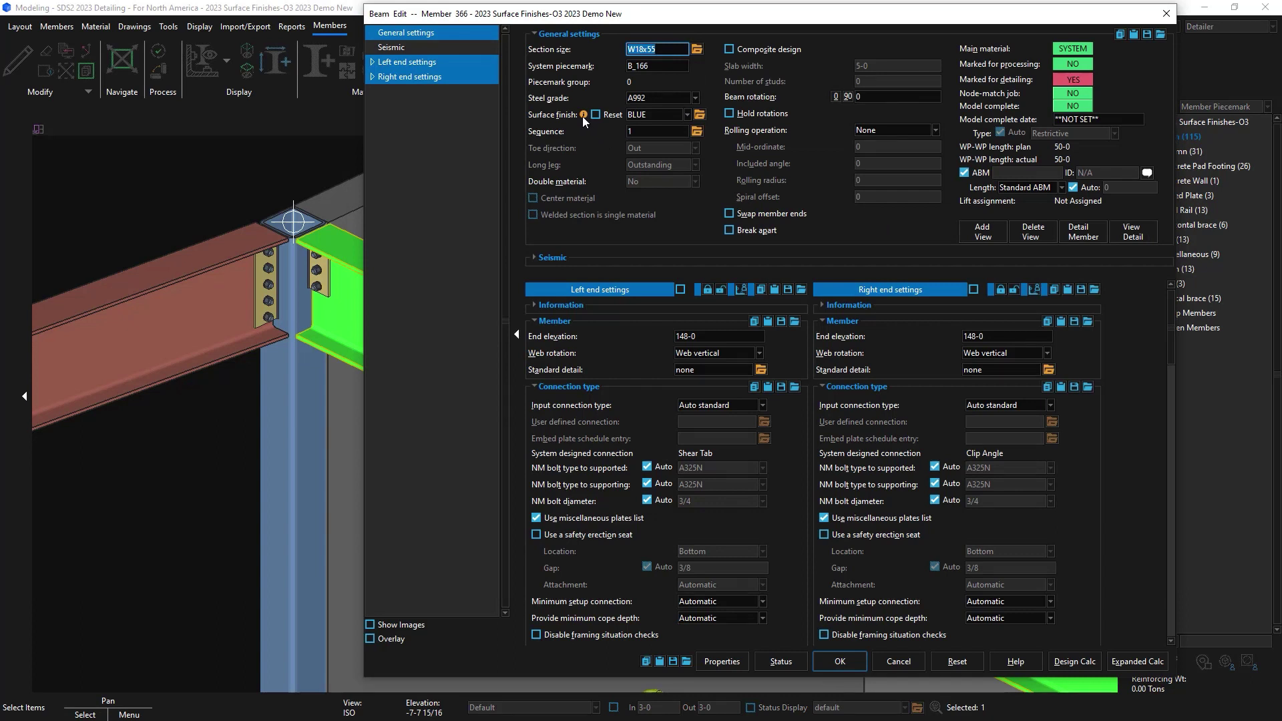
mouse_move(582, 117)
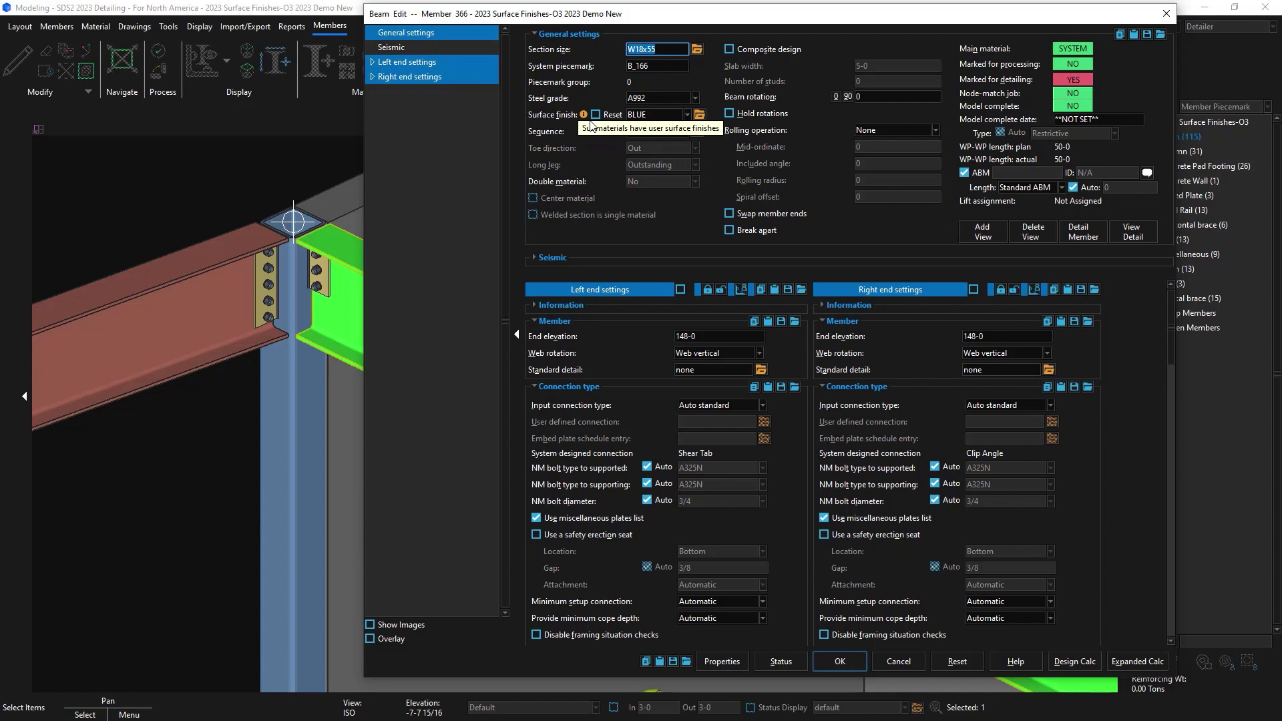
click(596, 115)
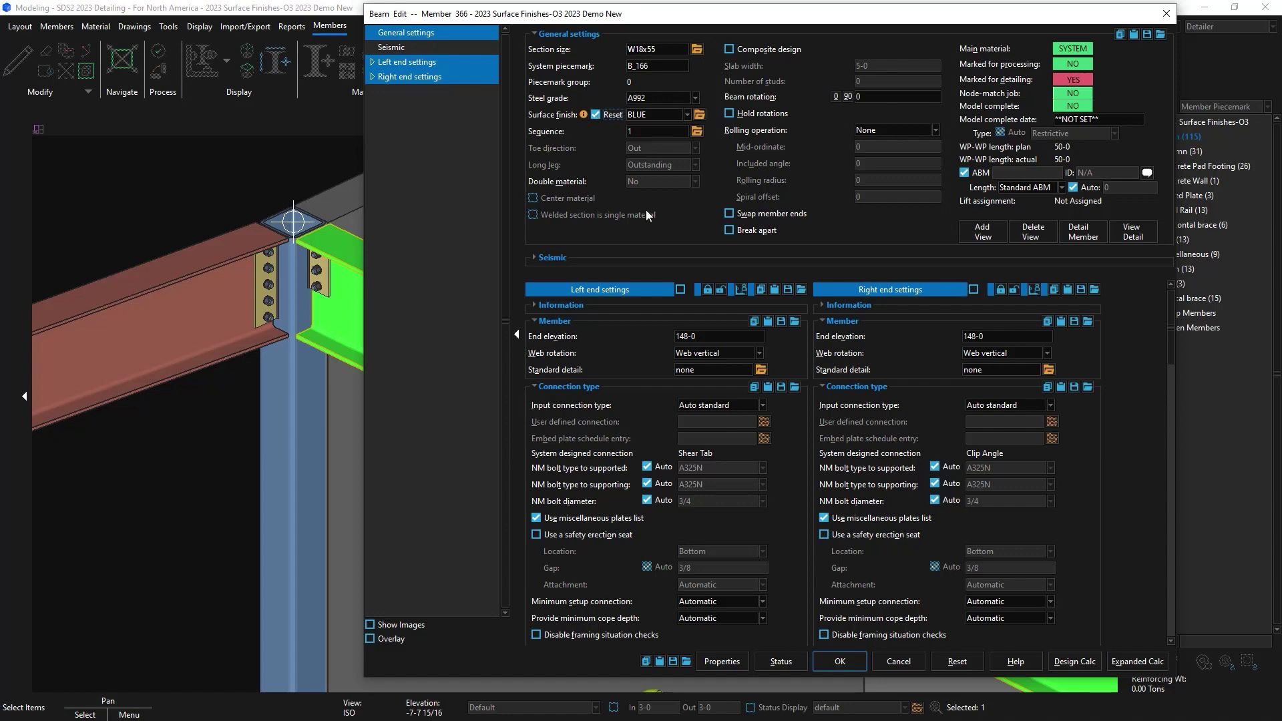
click(846, 661)
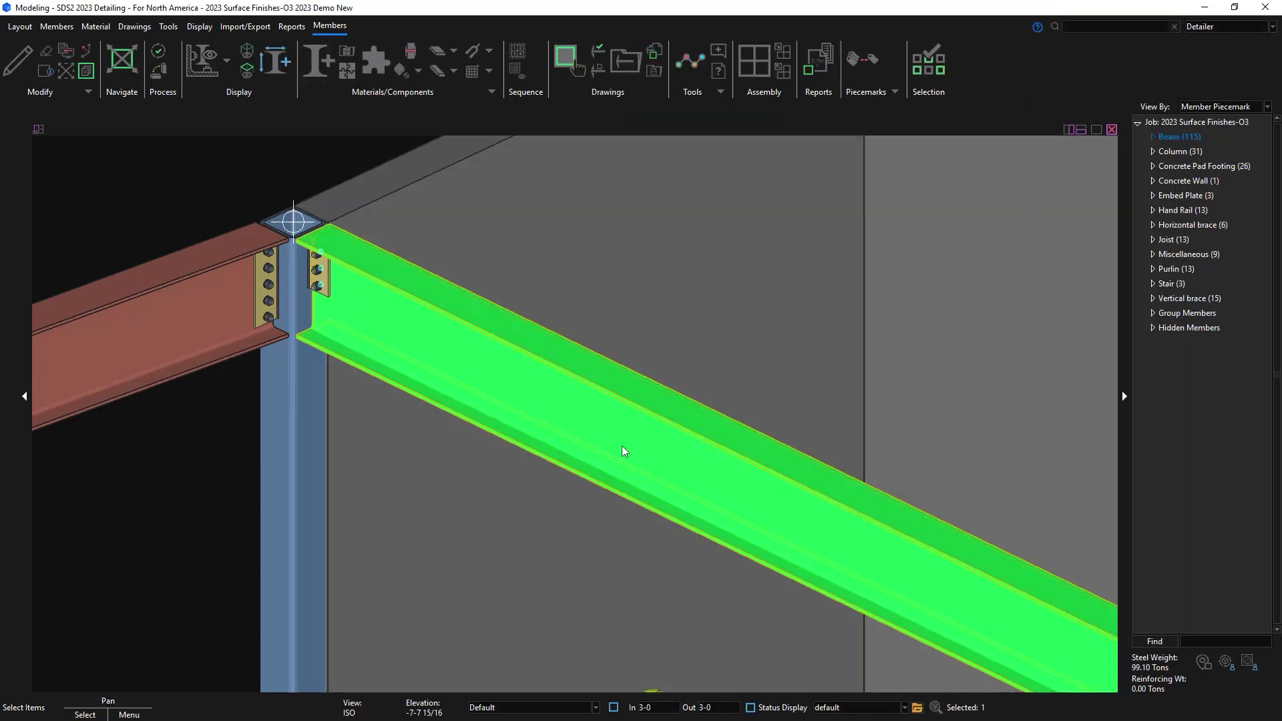
Check the surface finish setting of the beam's main material w204 and close it without changes
right_click(571, 374)
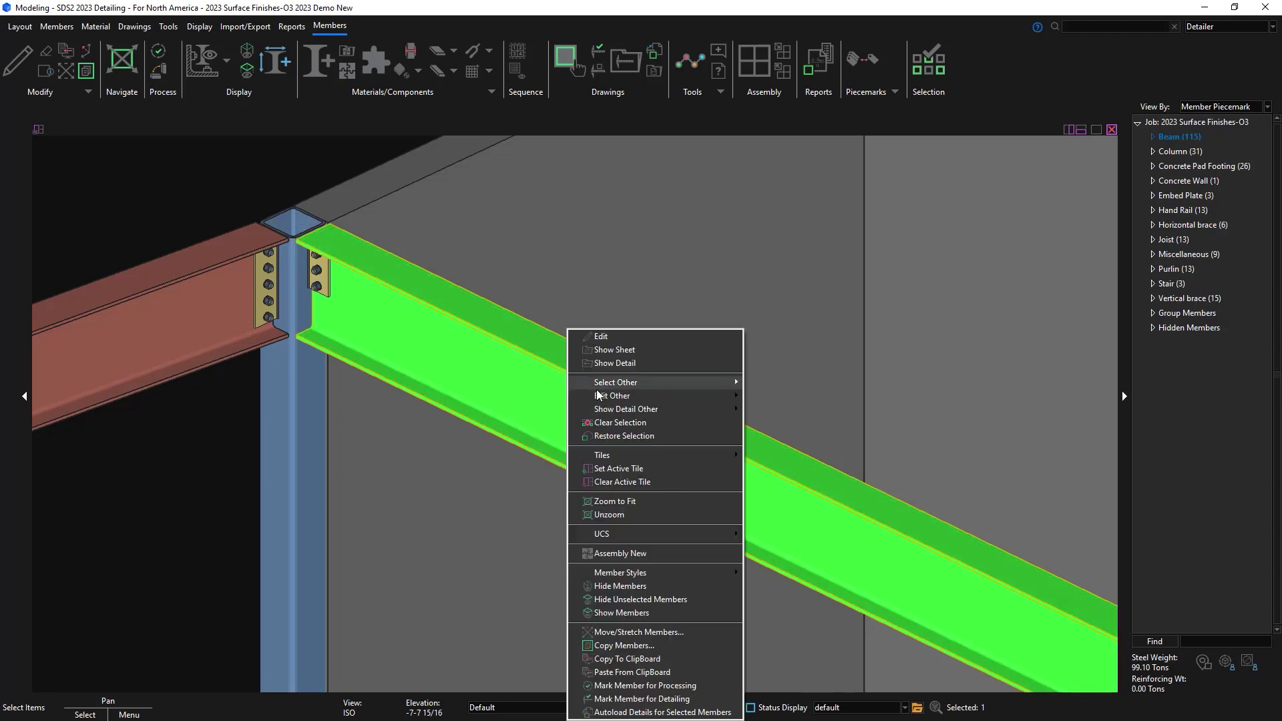
mouse_move(599, 394)
click(788, 394)
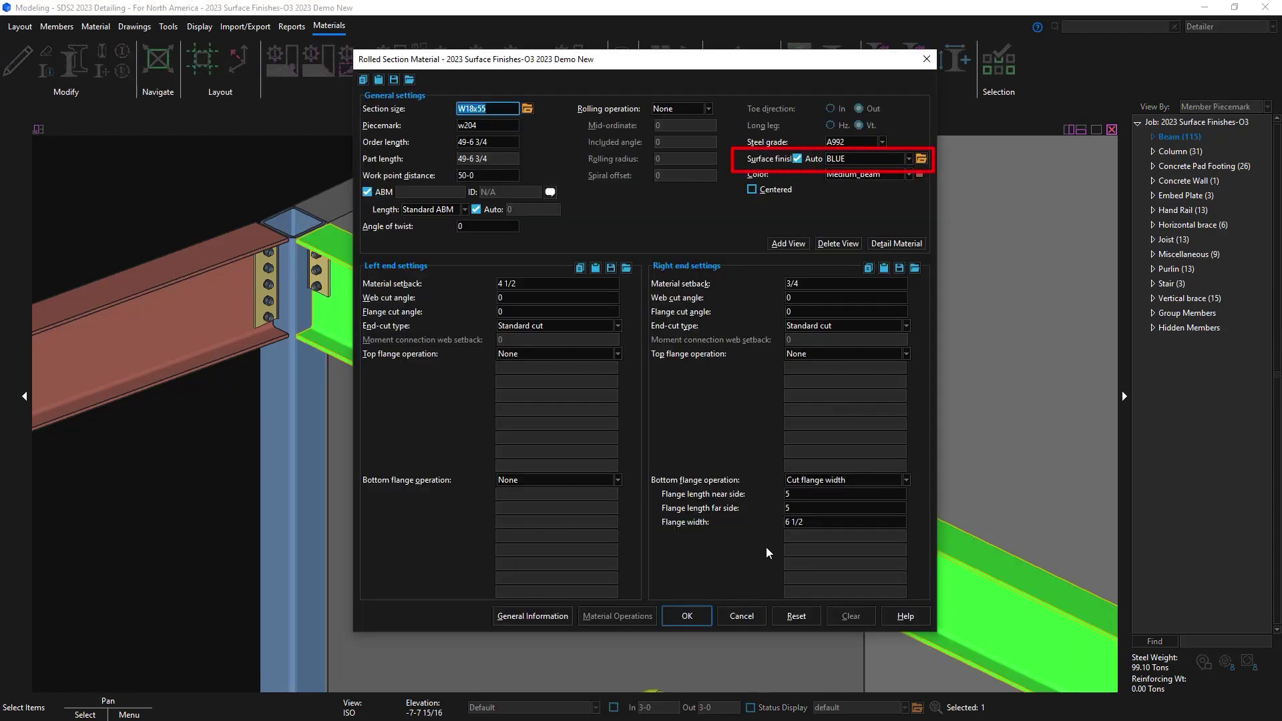
click(756, 614)
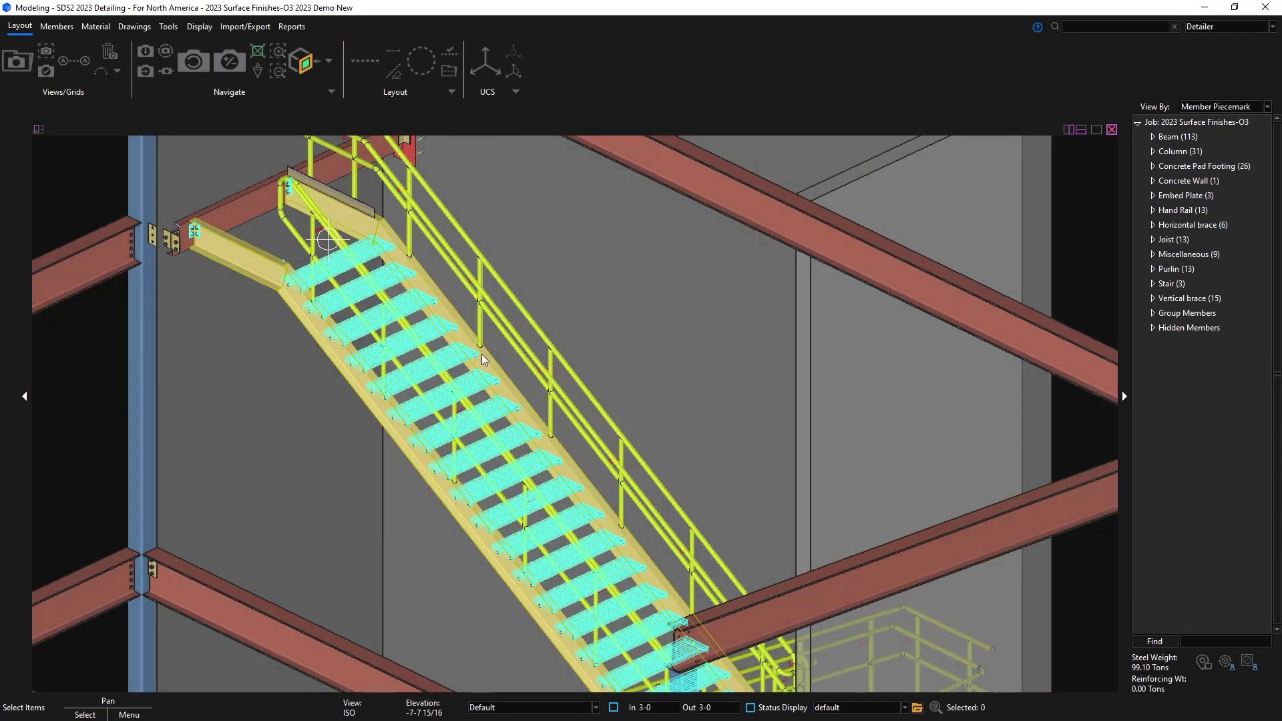
Try overriding the stair stringers' automatic surface finish with Un-painted, restore Auto and discard the stair edit
double_click(485, 359)
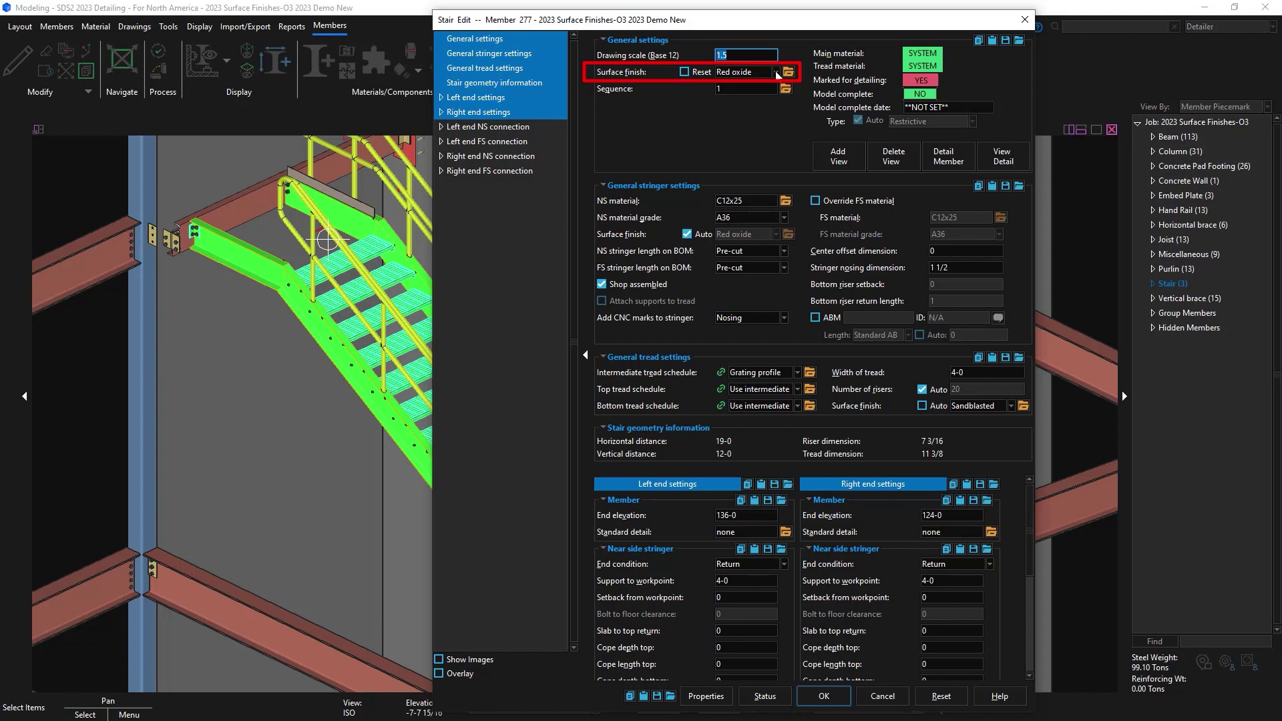
click(687, 235)
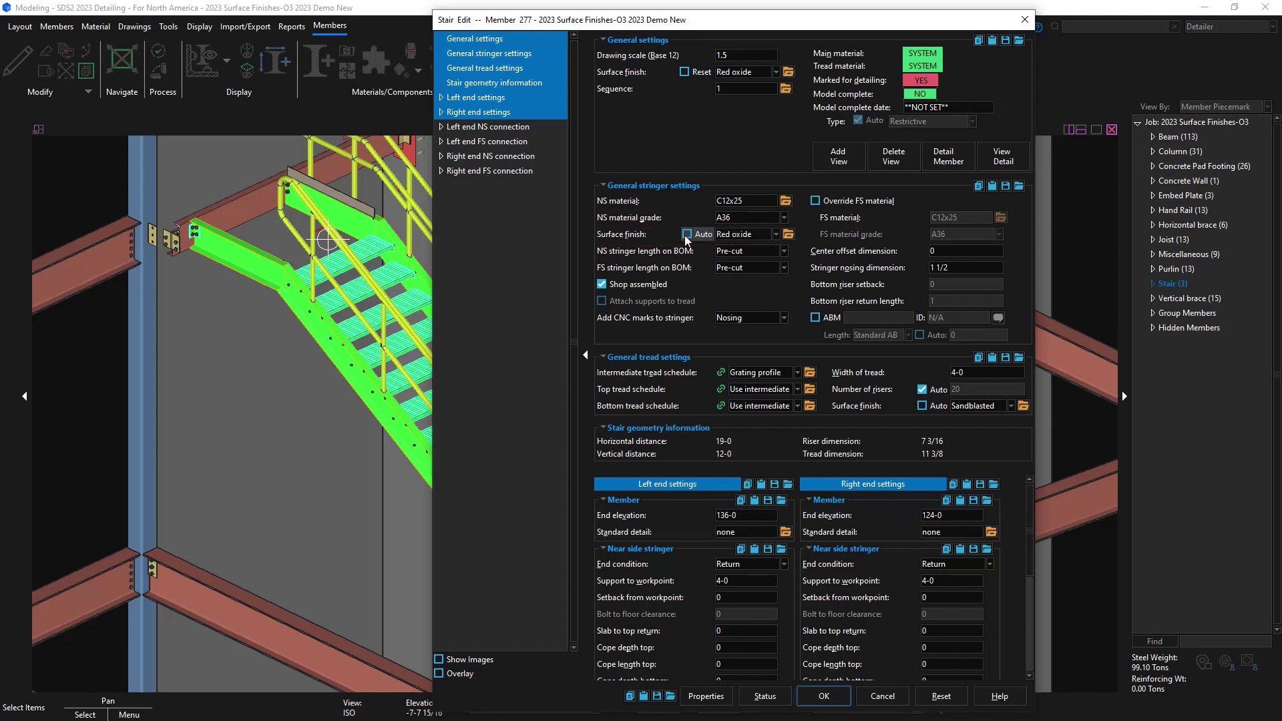
click(776, 234)
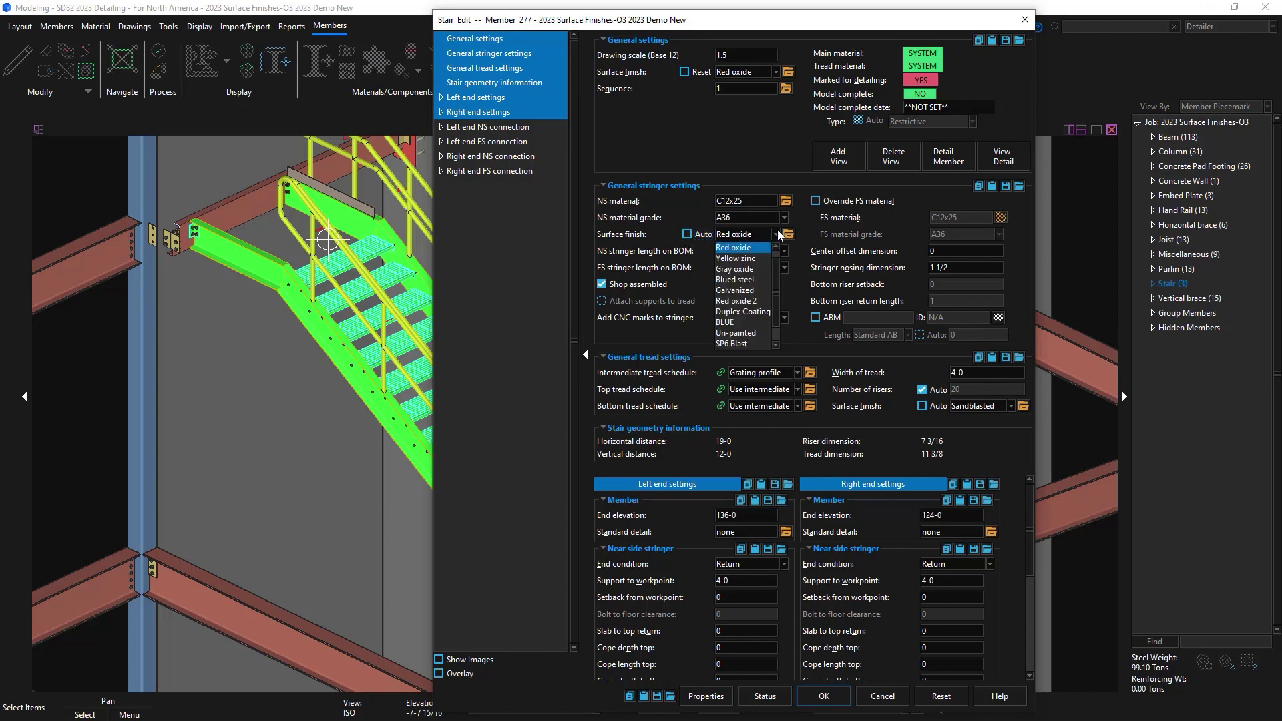
click(739, 333)
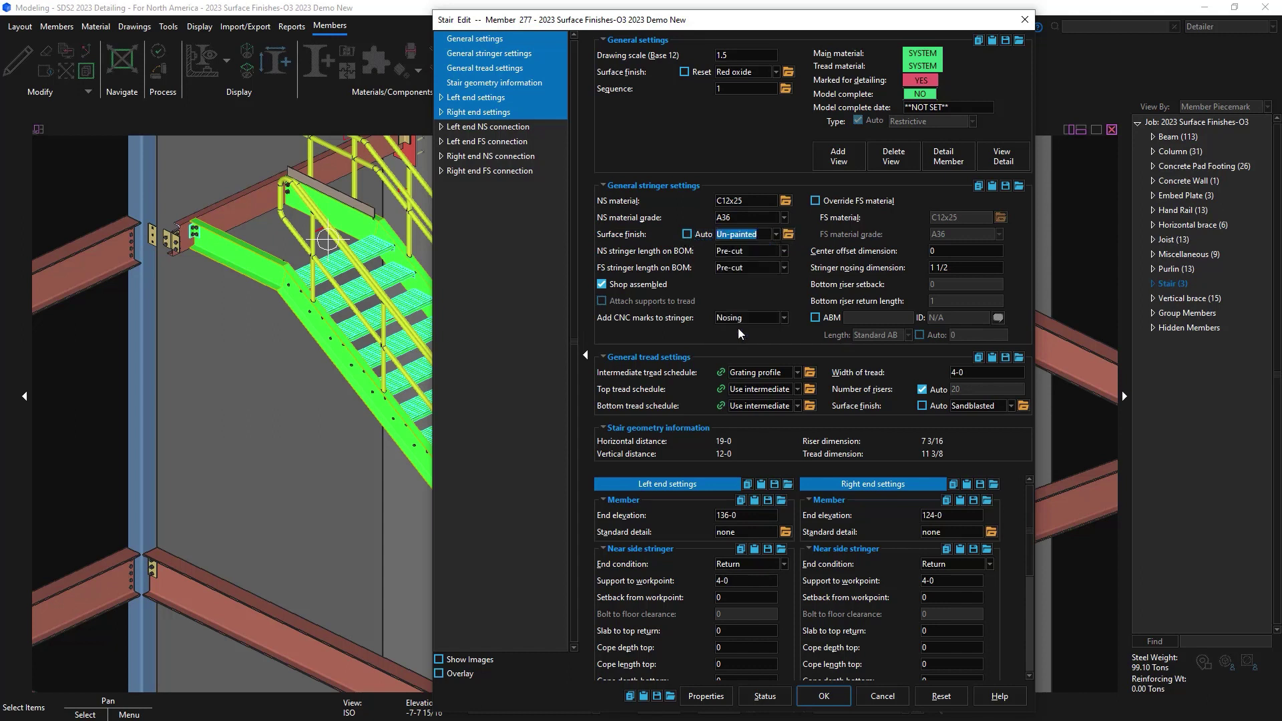
click(688, 235)
click(883, 696)
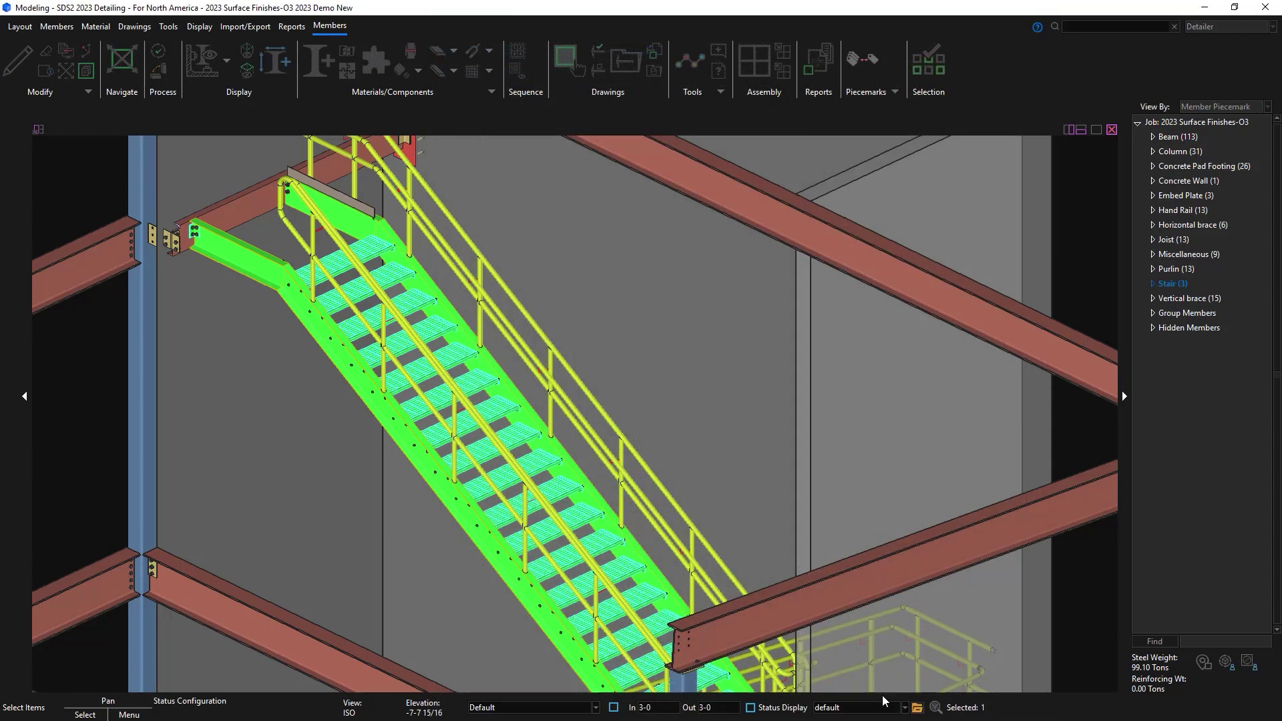
Check the surface finish setting of the sloped beam B_163 framing into the corner column by the stair
scroll(864, 608, down, 3)
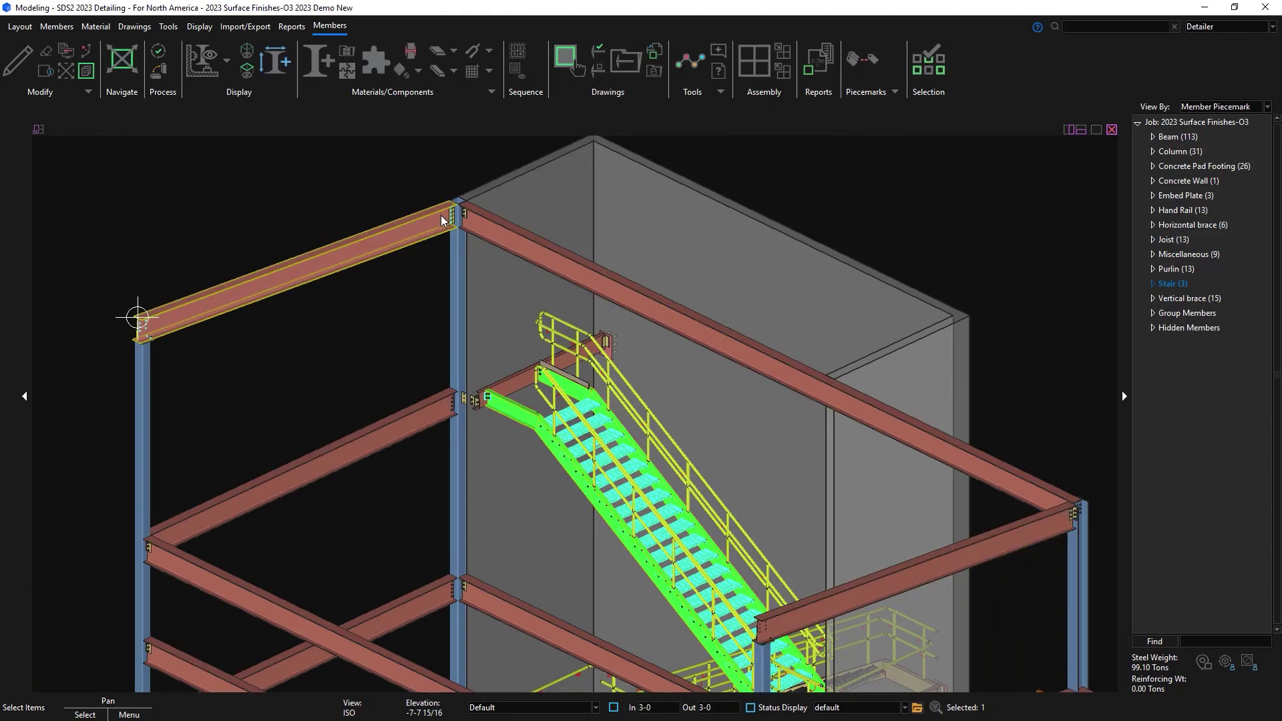
scroll(441, 215, up, 5)
key(Escape)
double_click(431, 231)
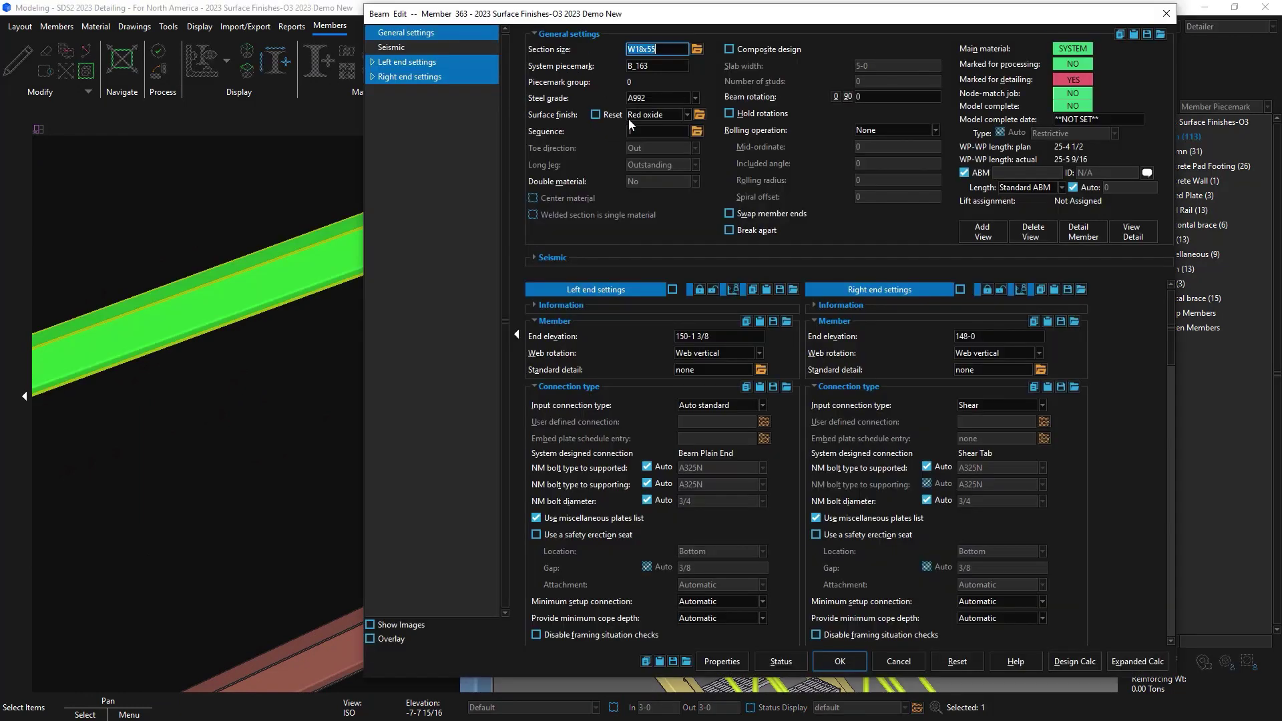
click(862, 664)
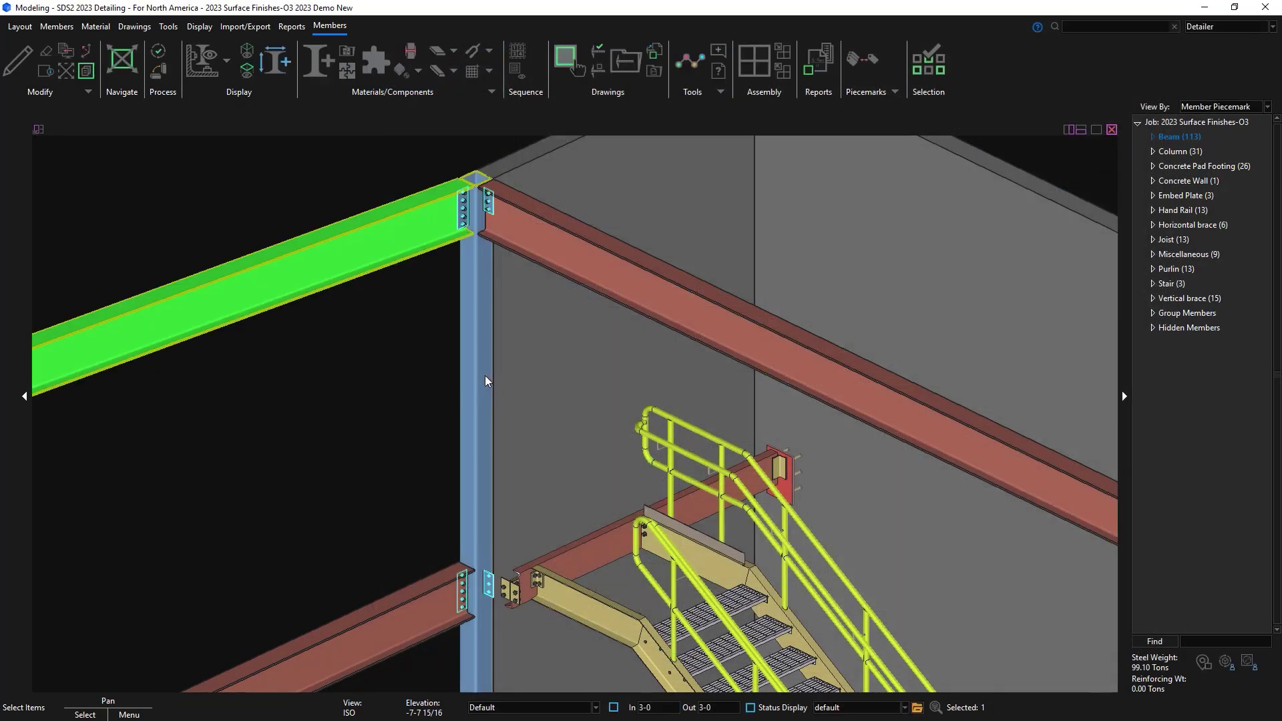
Set the surface finish of the corner column C_39 to BLUE and apply the change
double_click(485, 378)
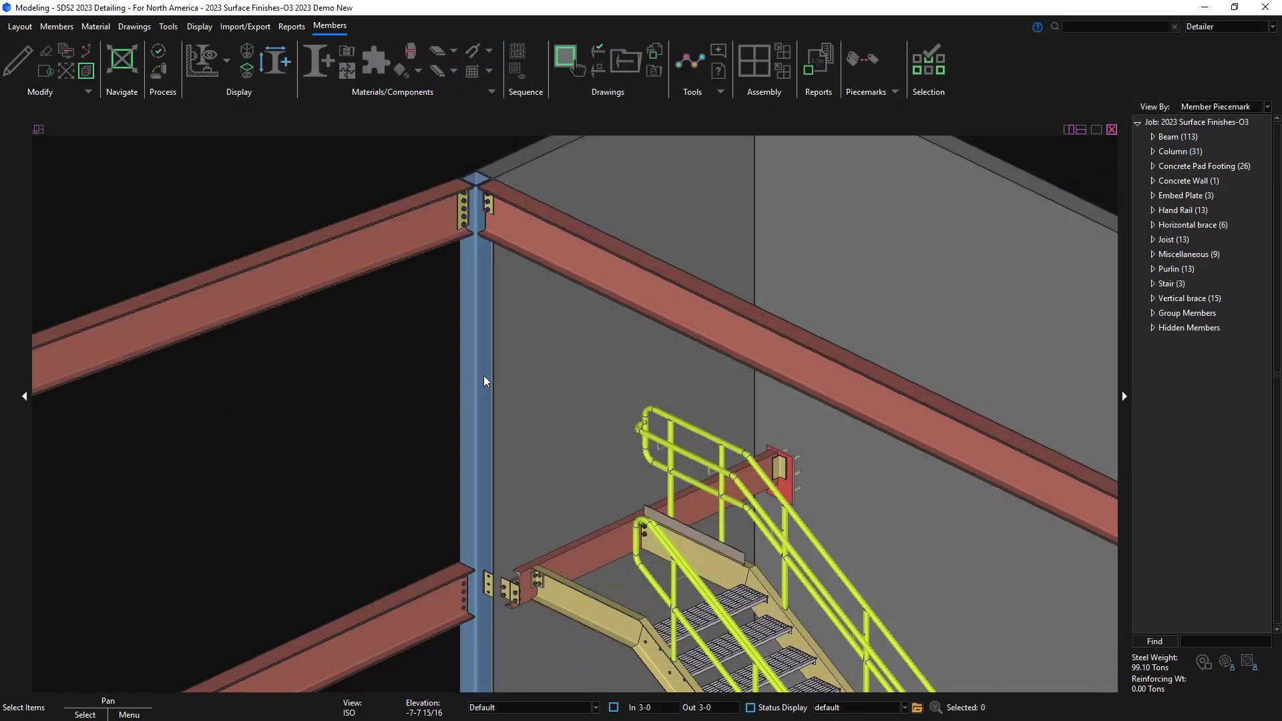
click(714, 111)
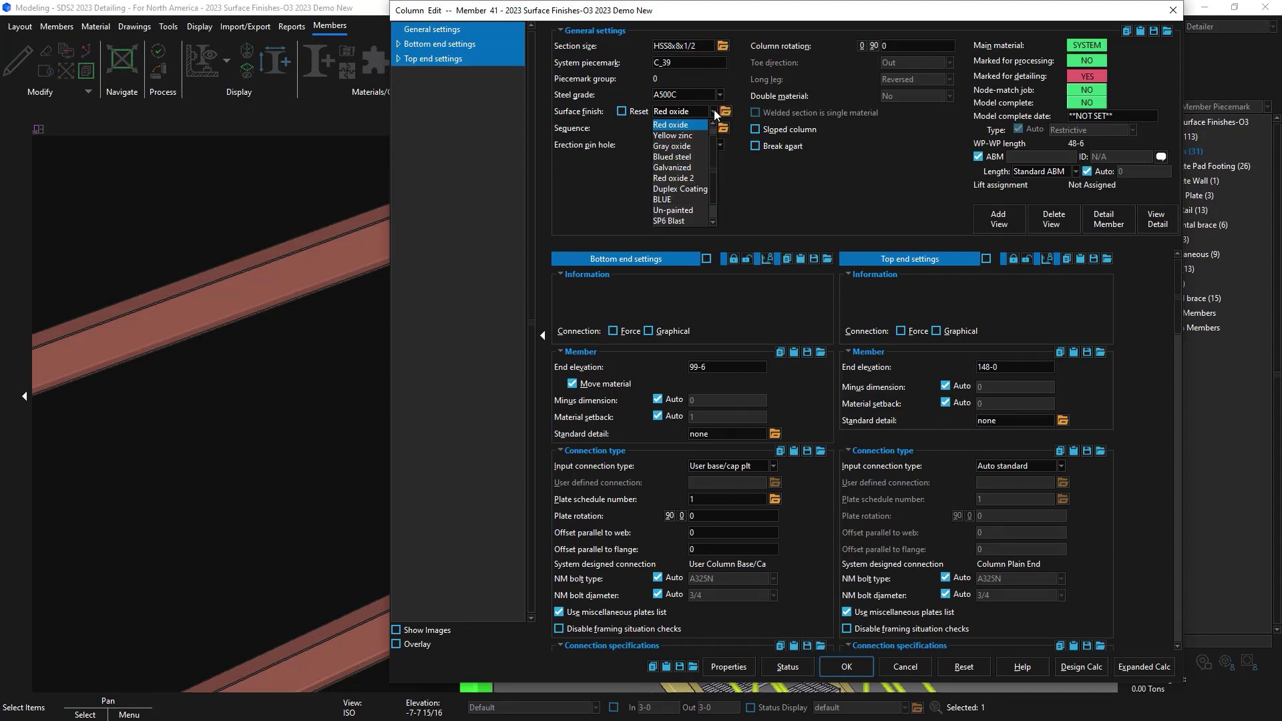
click(680, 199)
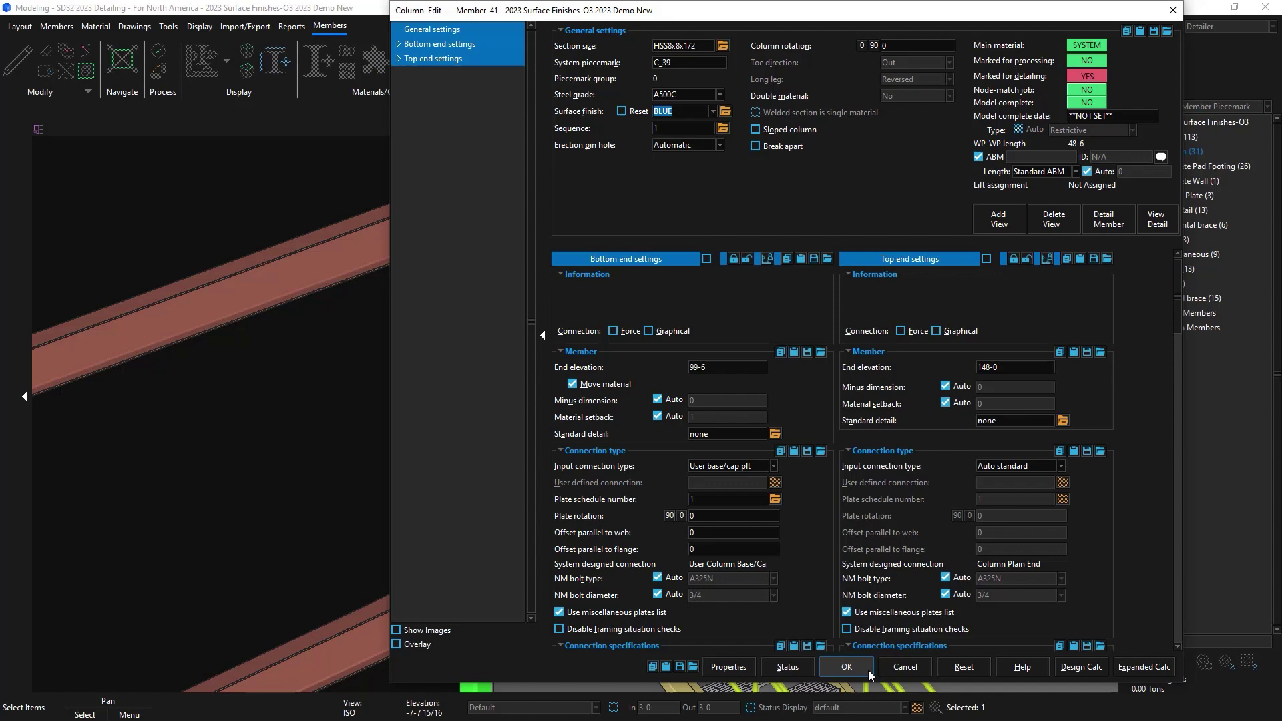
click(846, 666)
Check the surface finish setting of column C_39's connection plate material p15, where beam B_163 connects
scroll(467, 213, up, 5)
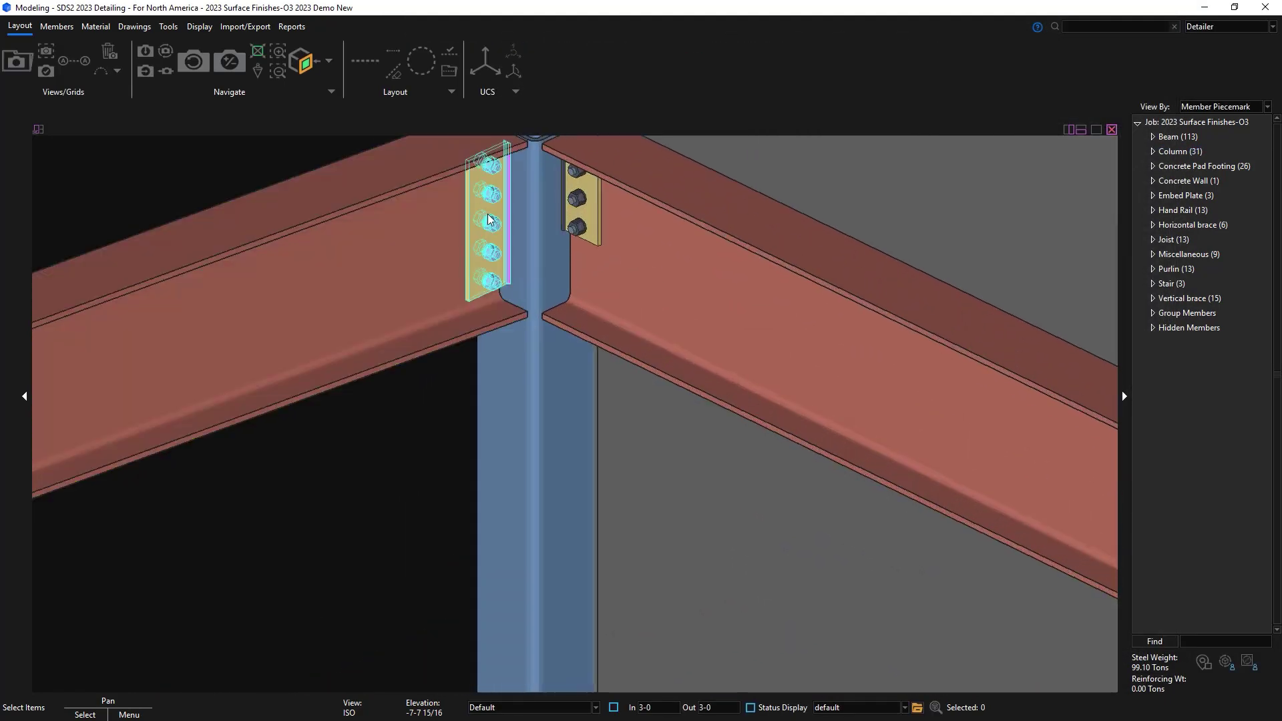
click(488, 218)
right_click(485, 216)
mouse_move(581, 257)
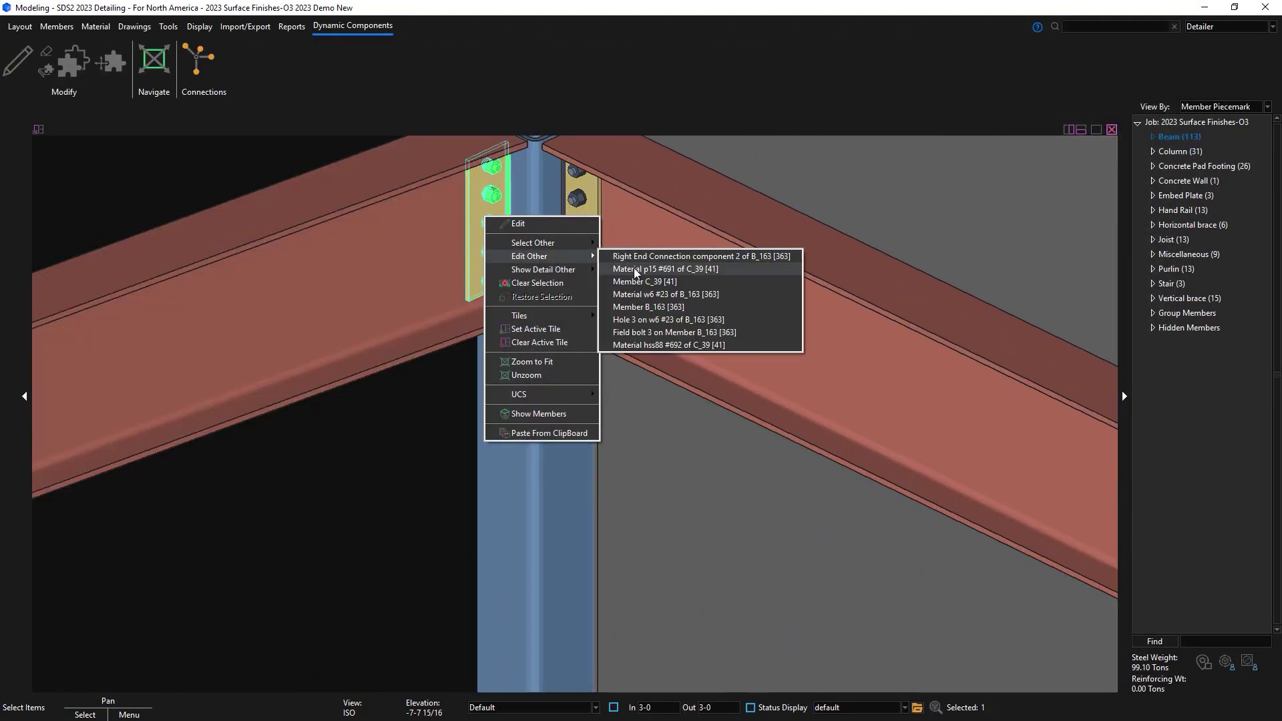
click(636, 270)
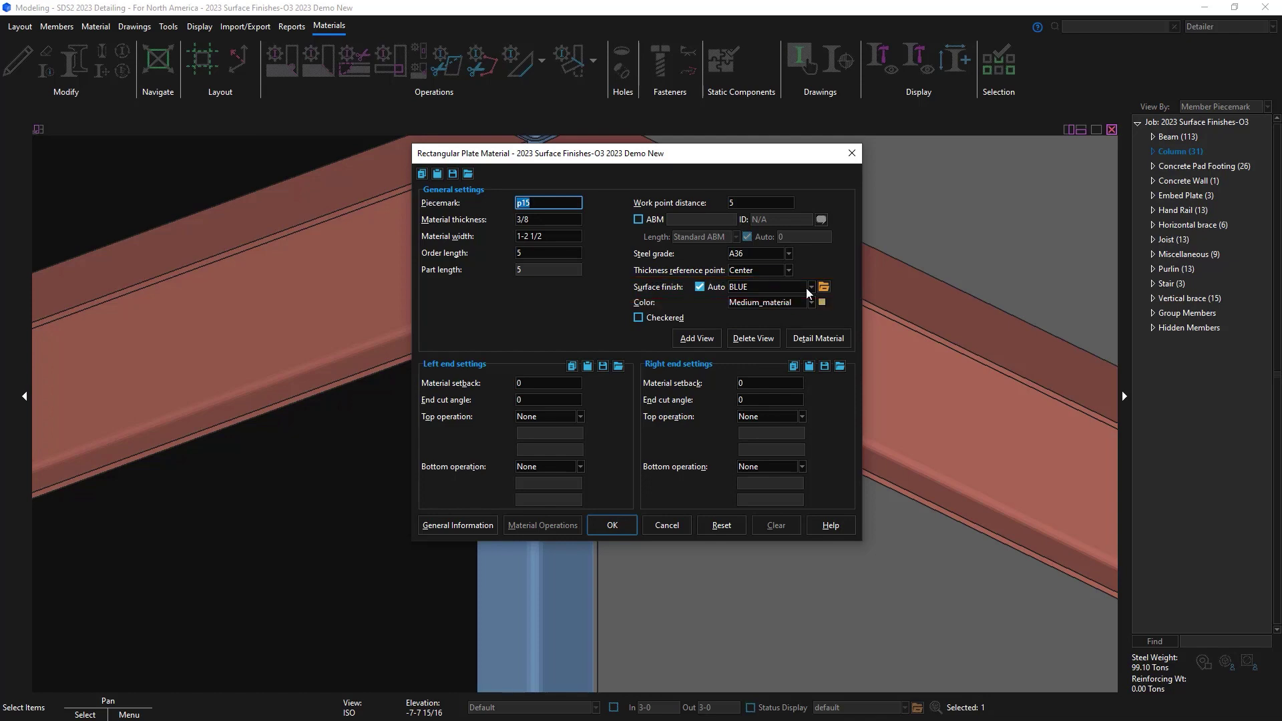
click(612, 525)
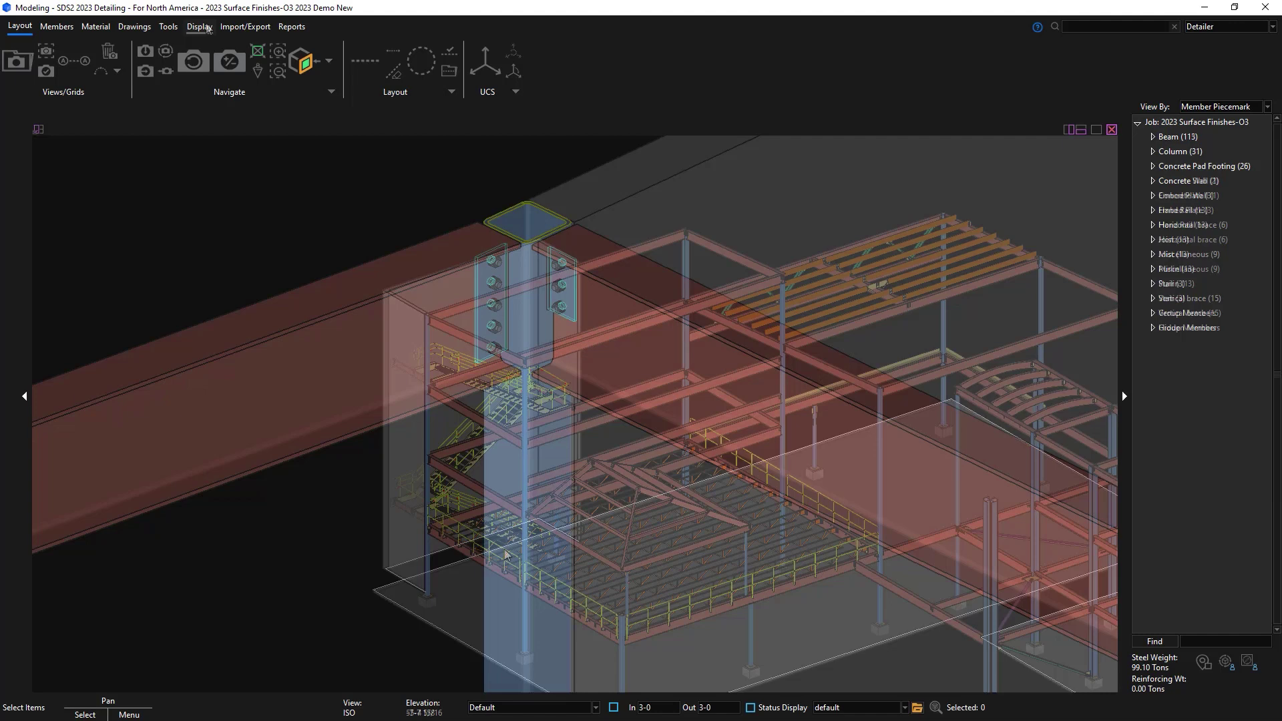
Start an attribute update for the model's members
click(164, 27)
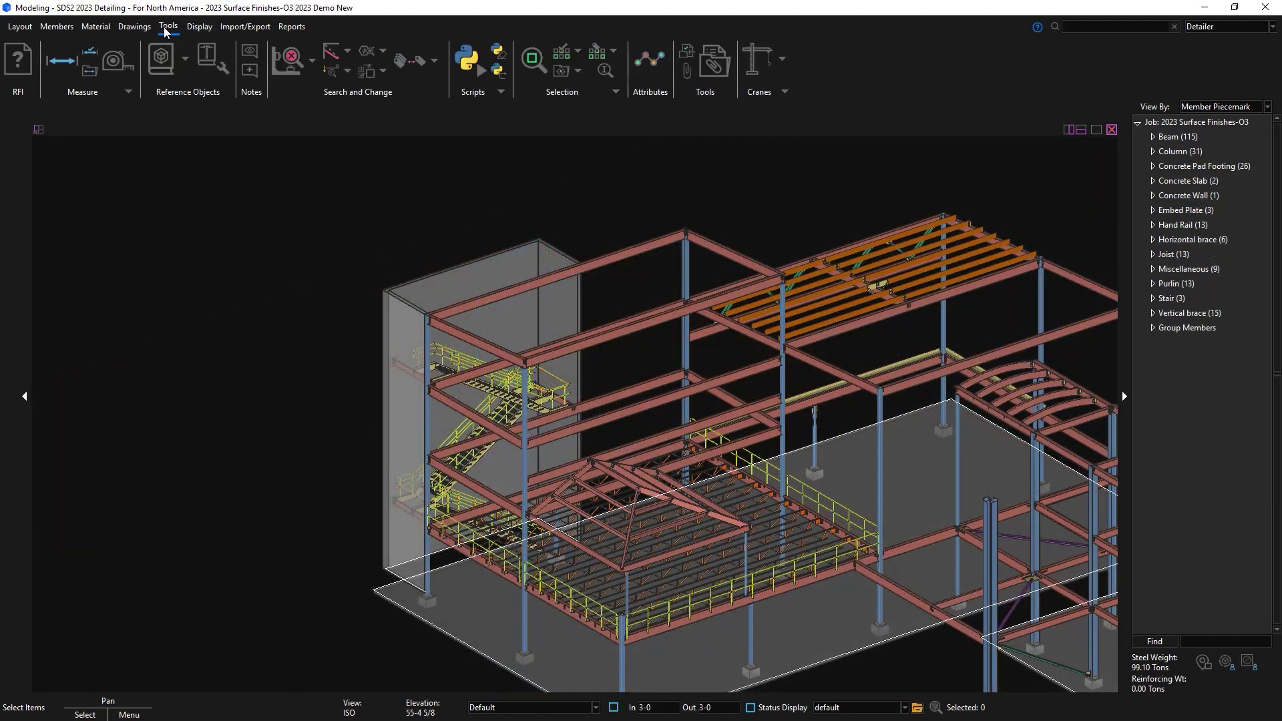
click(650, 60)
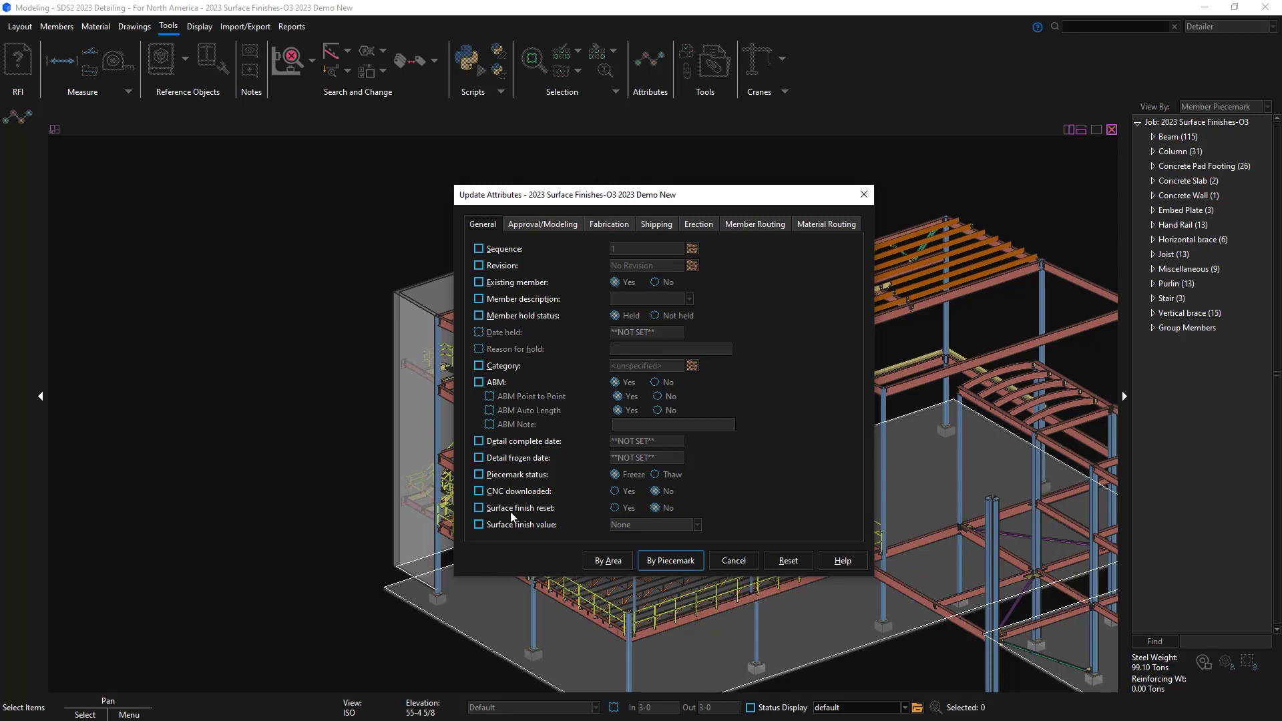
click(485, 510)
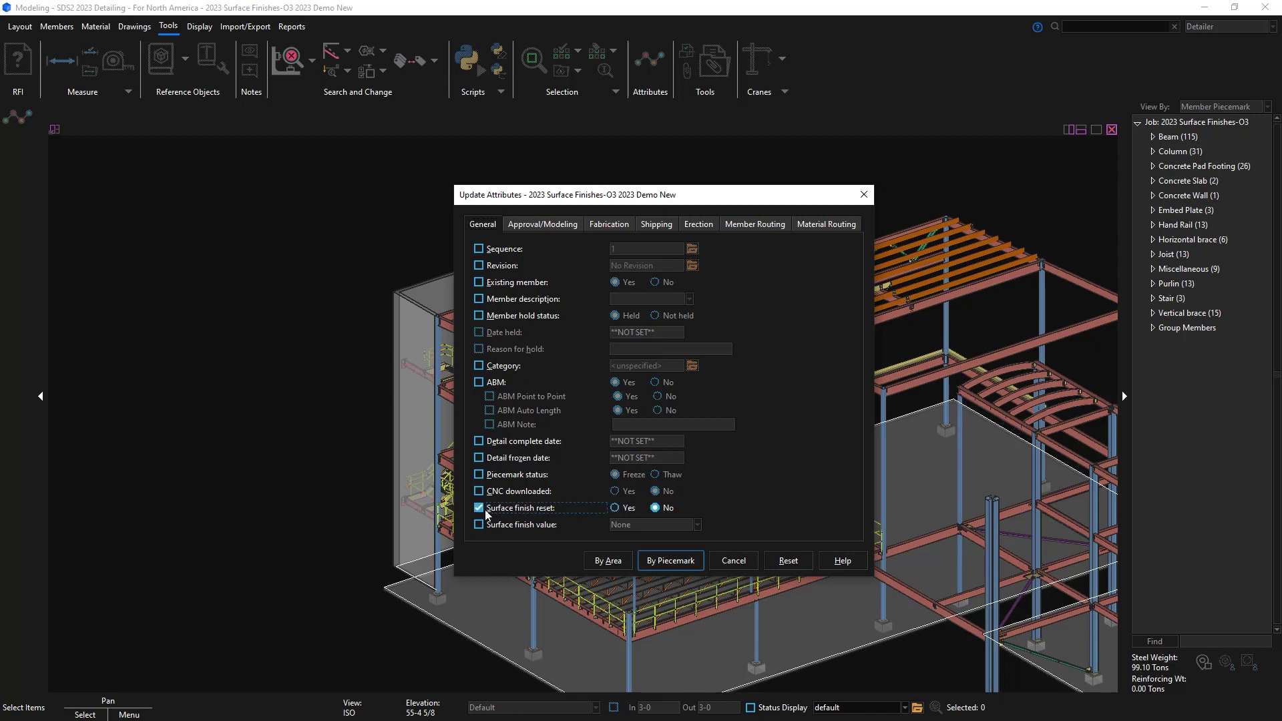
click(615, 508)
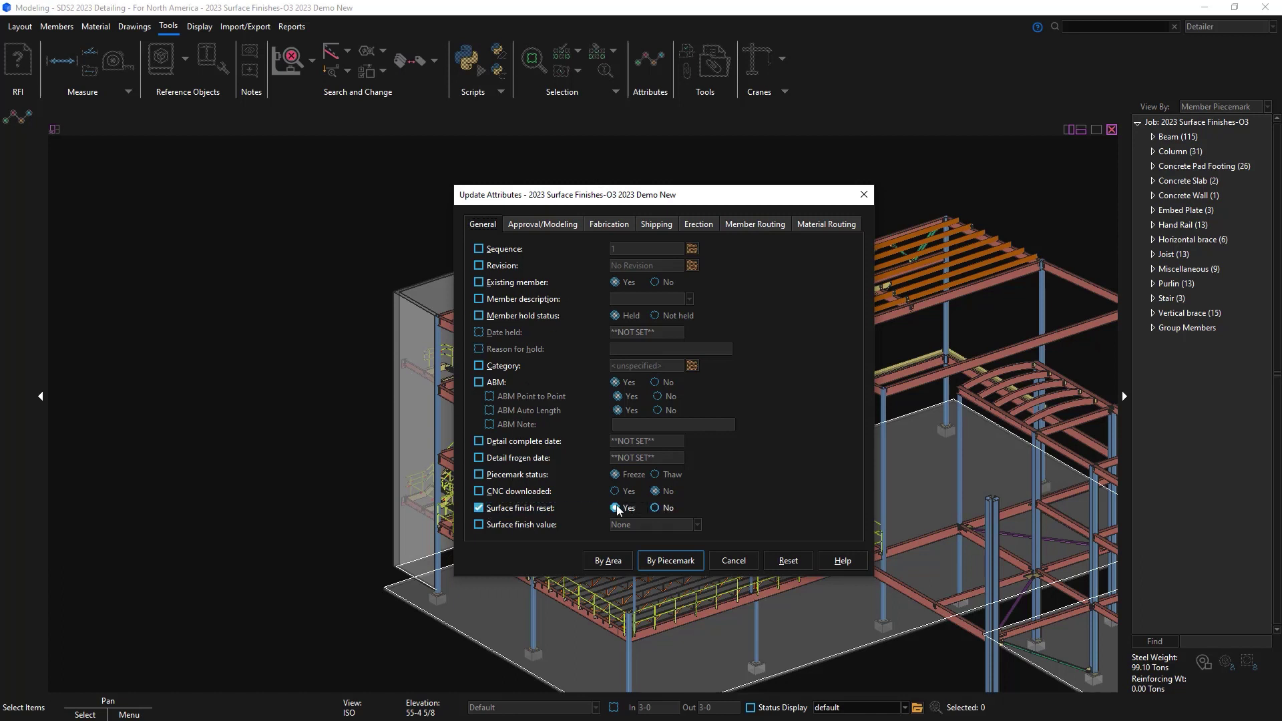
click(479, 509)
Include the surface finish value in the attribute update, set it to Painted and choose updating by area
click(479, 525)
click(672, 526)
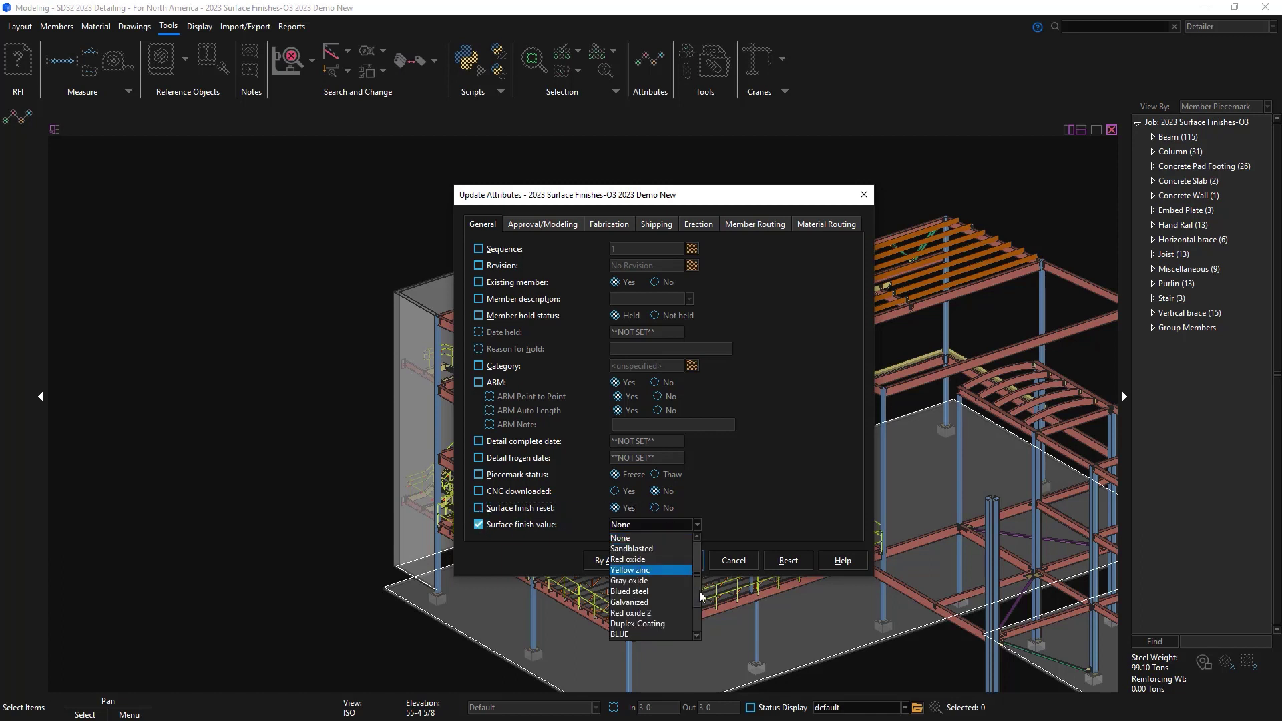
scroll(695, 616, down, 2)
click(635, 616)
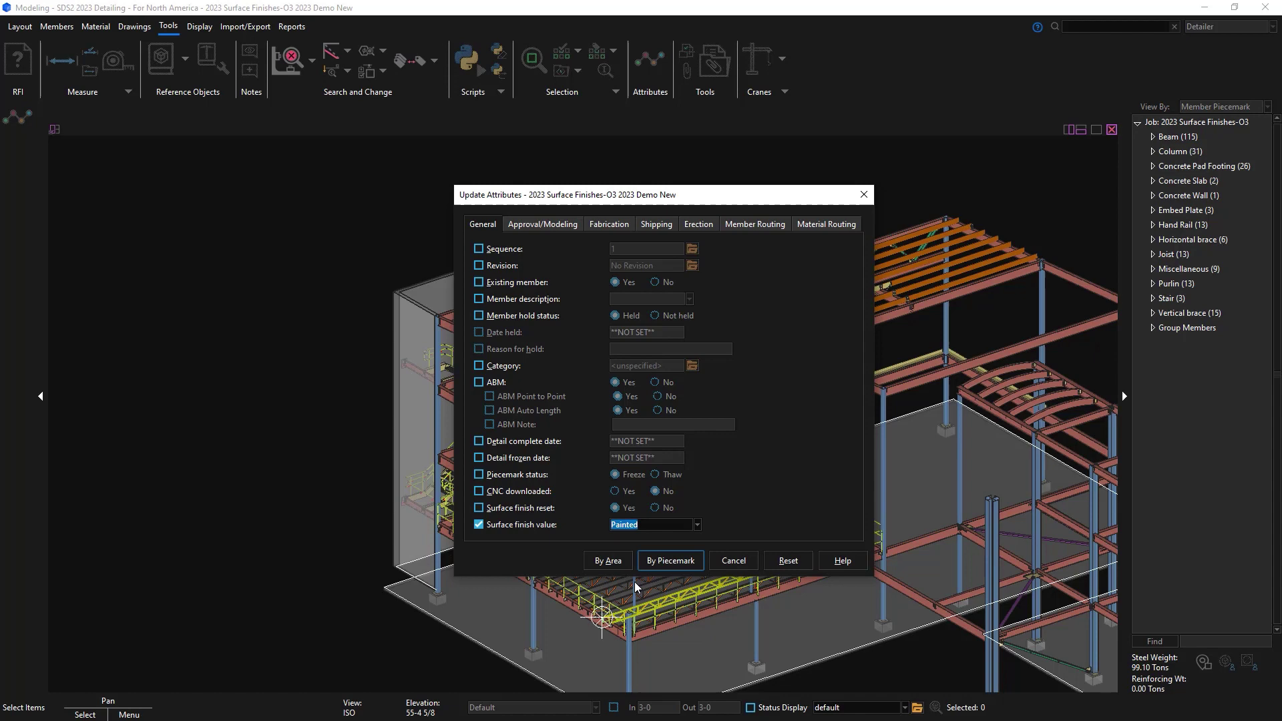
click(606, 561)
Select the members crossing an area around the front corner column near the stair enclosure and apply the attribute update
drag(545, 605, 481, 394)
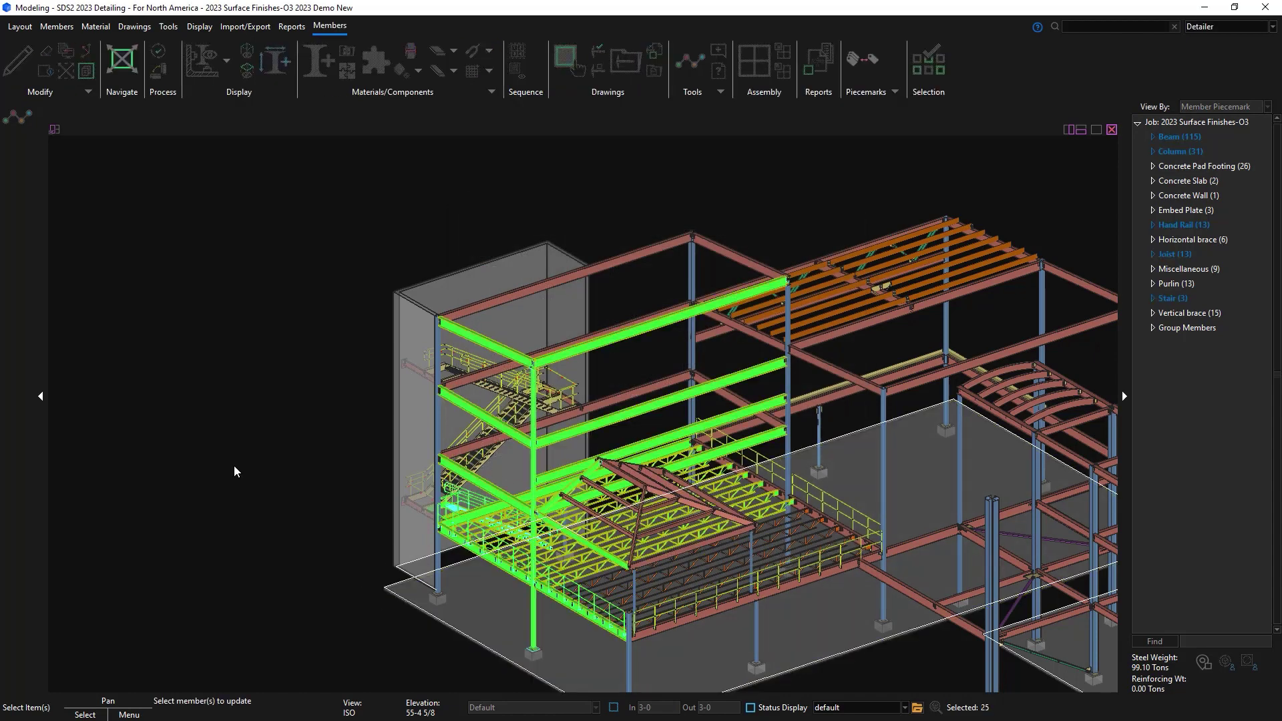
right_click(242, 462)
click(267, 475)
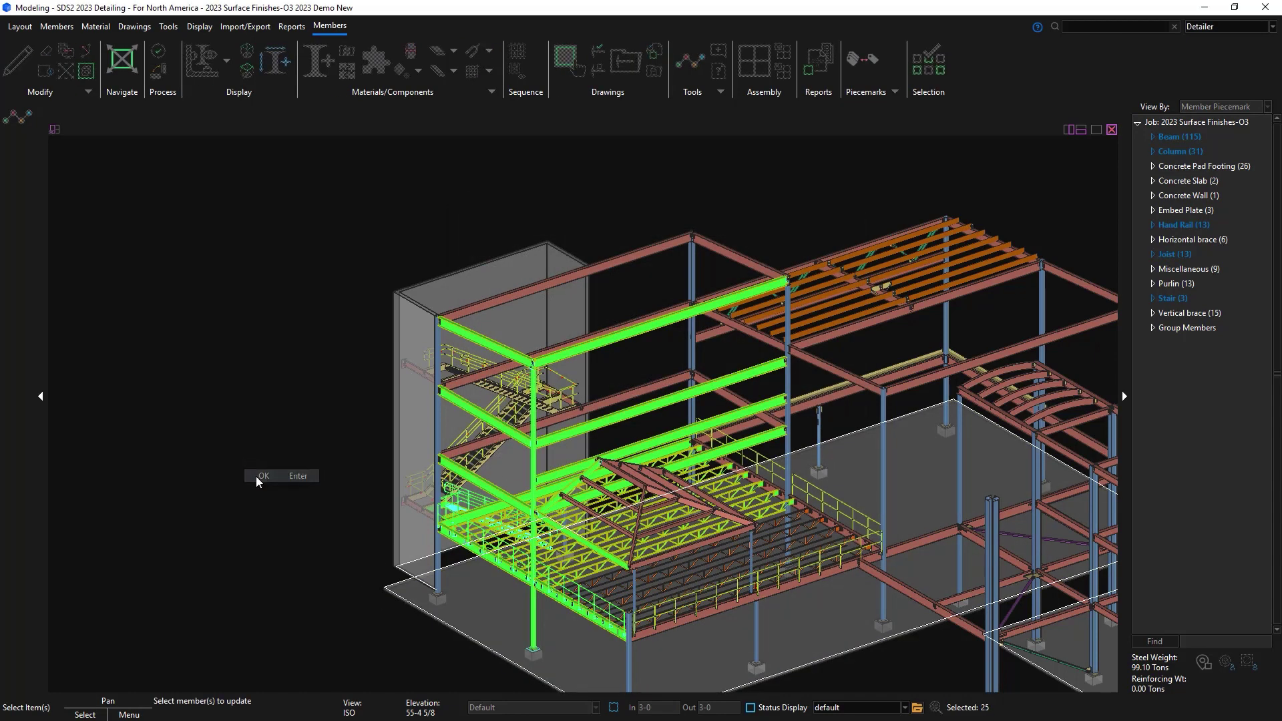
Configure the first status display priority to colour members Green when the member surface finish is Painted
click(936, 707)
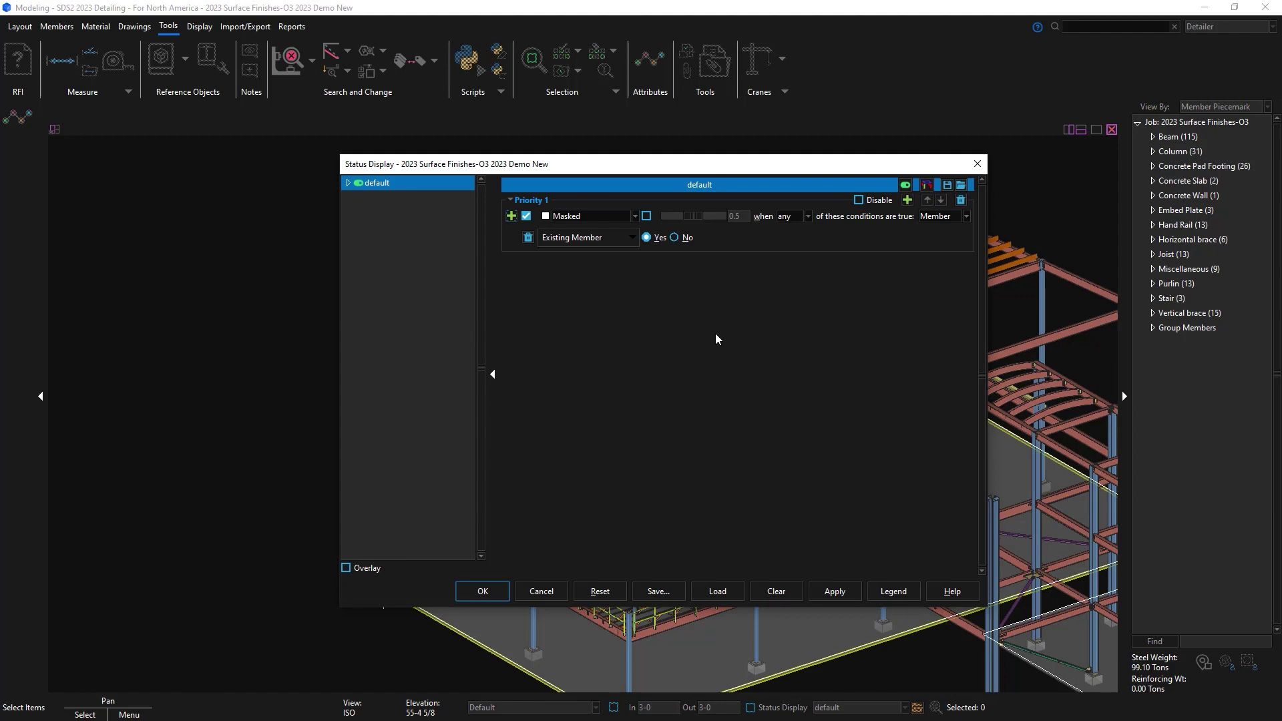
click(635, 216)
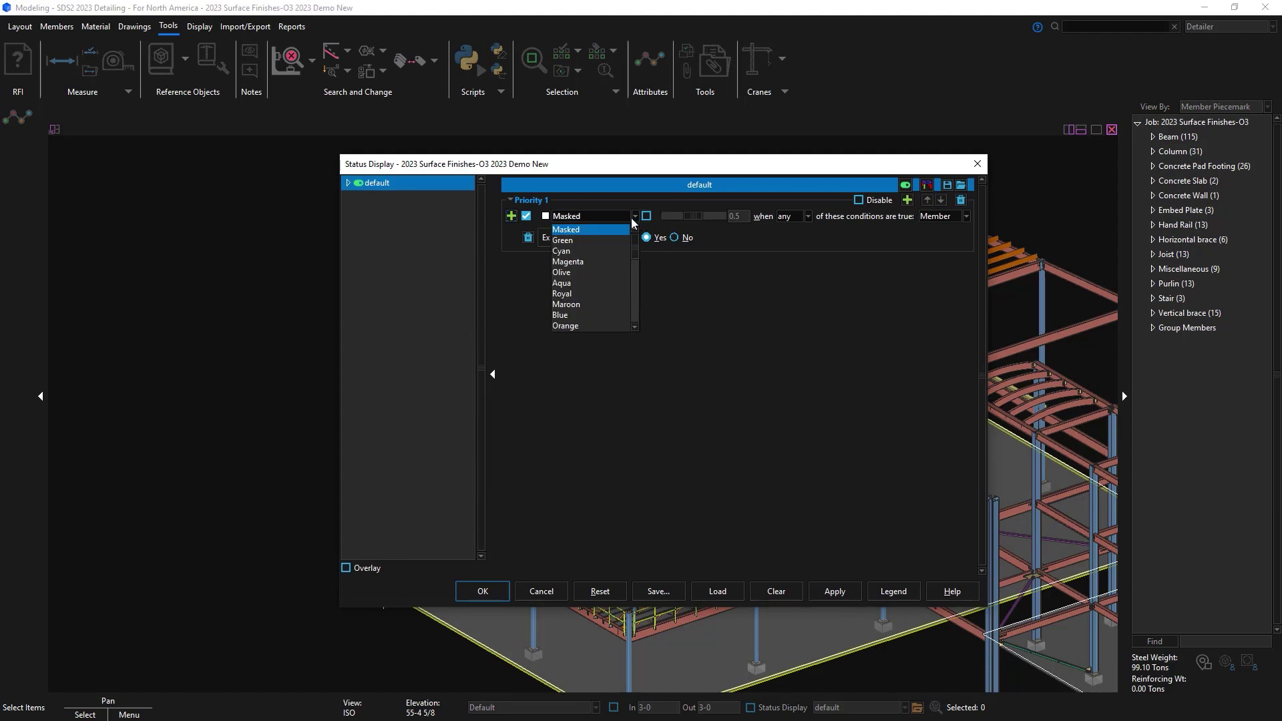
click(617, 239)
click(628, 238)
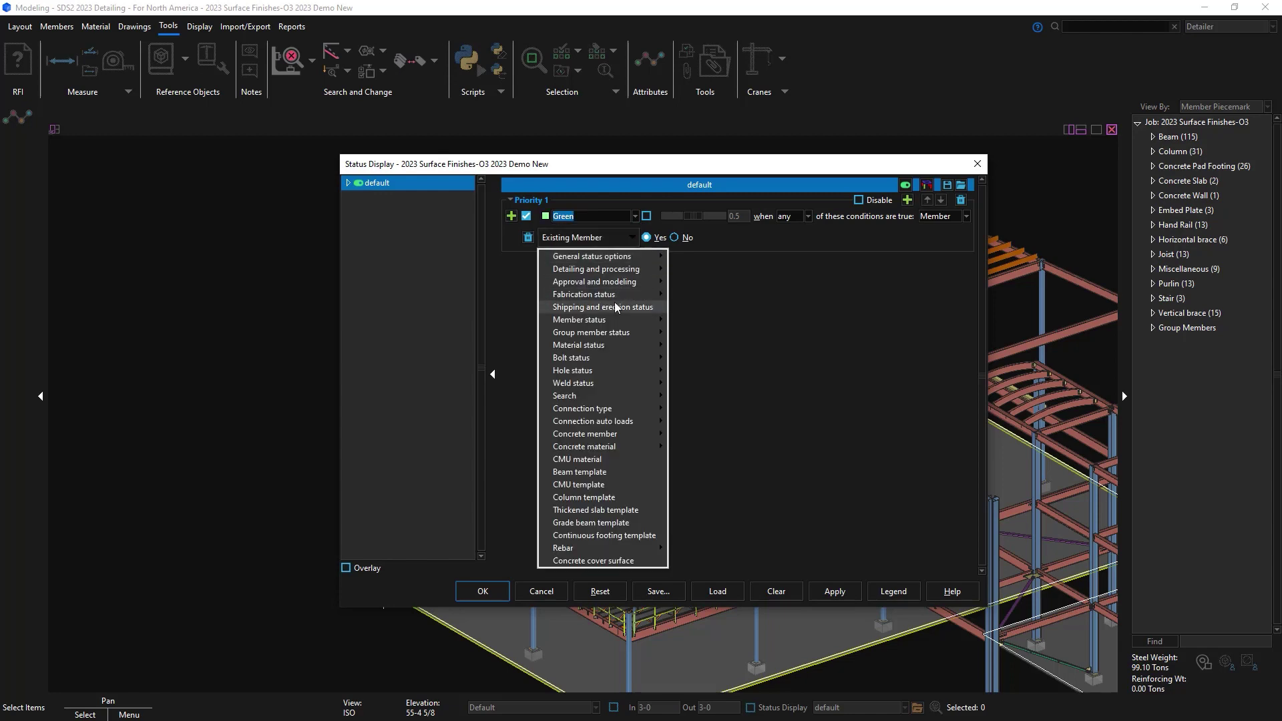
mouse_move(615, 322)
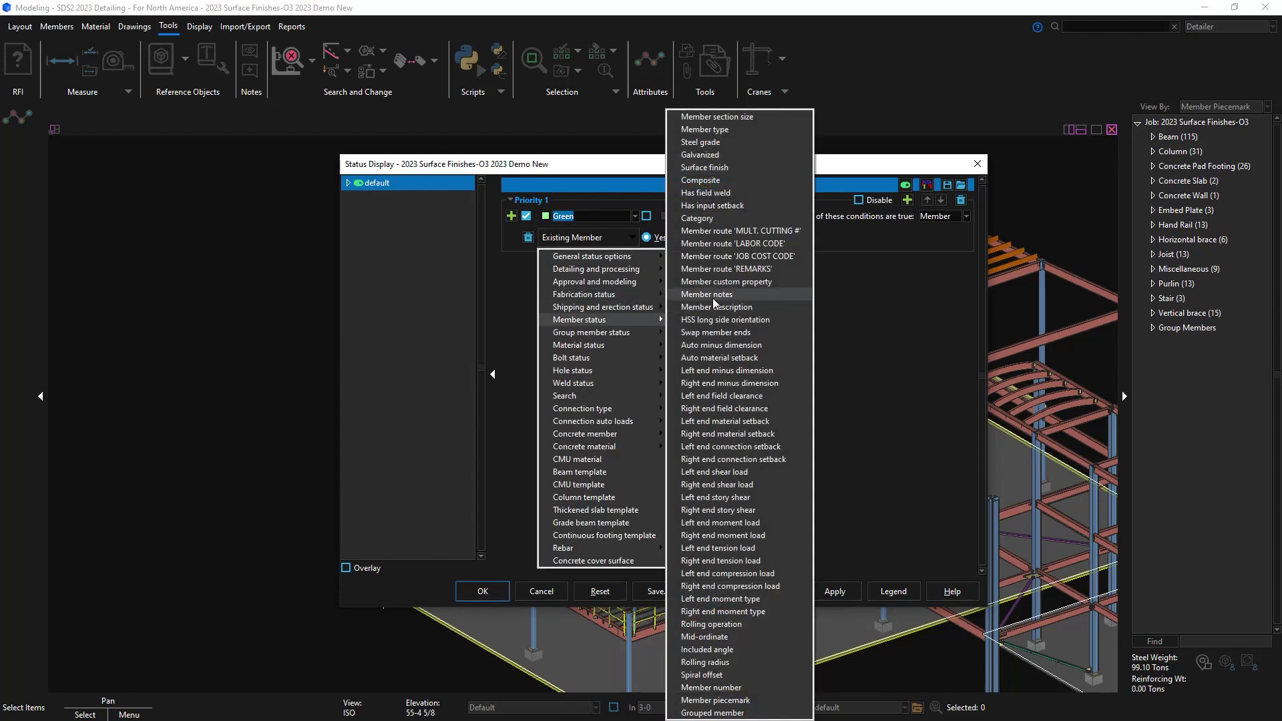
click(720, 167)
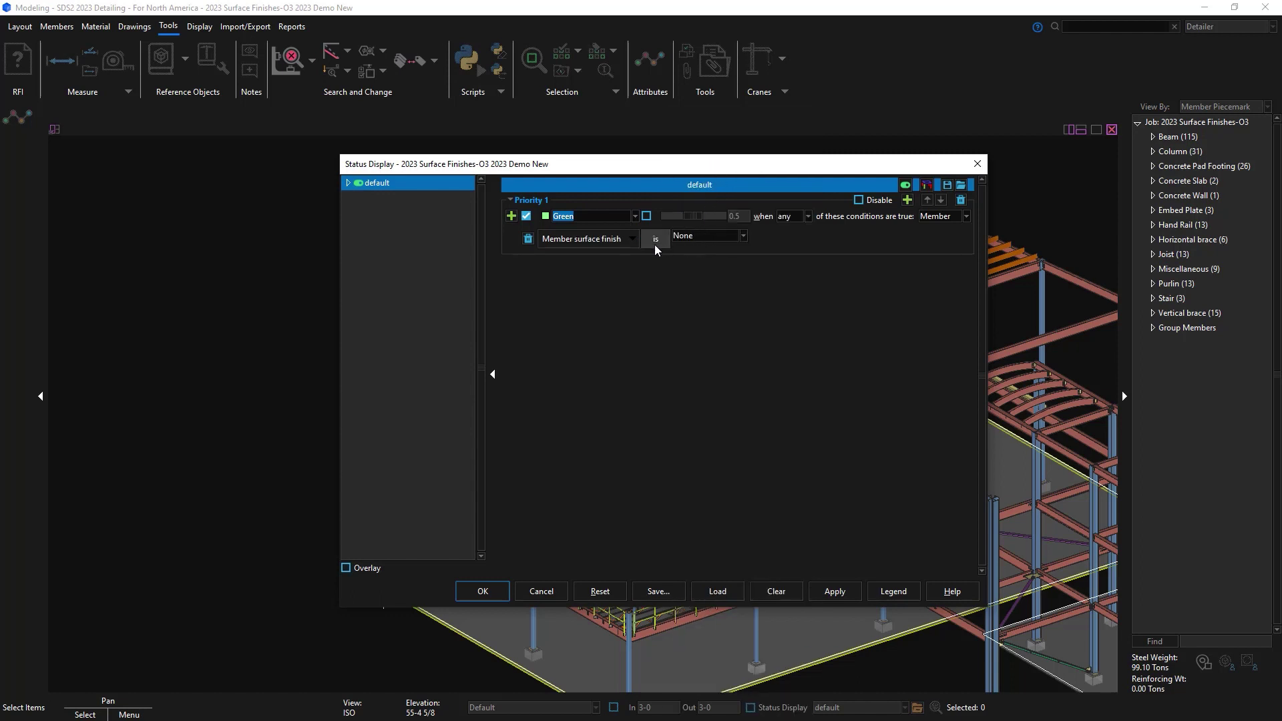
click(701, 238)
drag(744, 263, 748, 301)
click(723, 334)
Add a second status display priority in Cyan for a material surface finish of Sandblasted
click(906, 200)
click(629, 279)
click(620, 304)
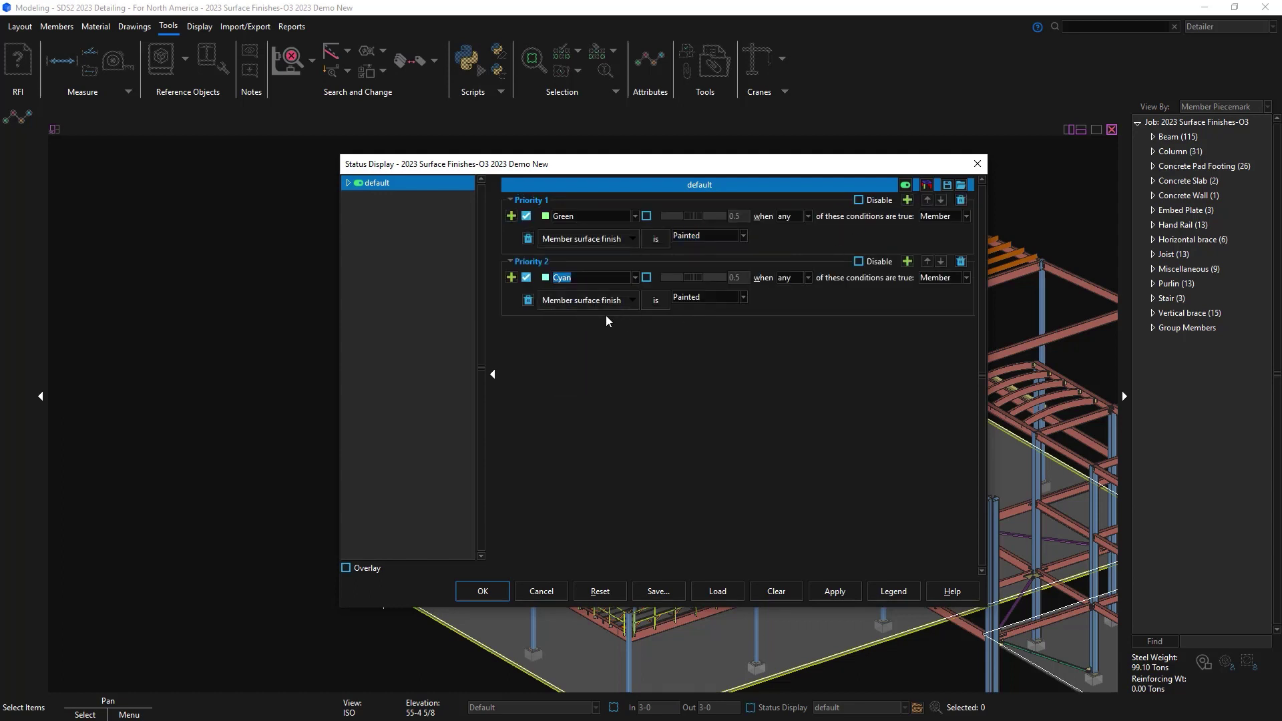
click(619, 304)
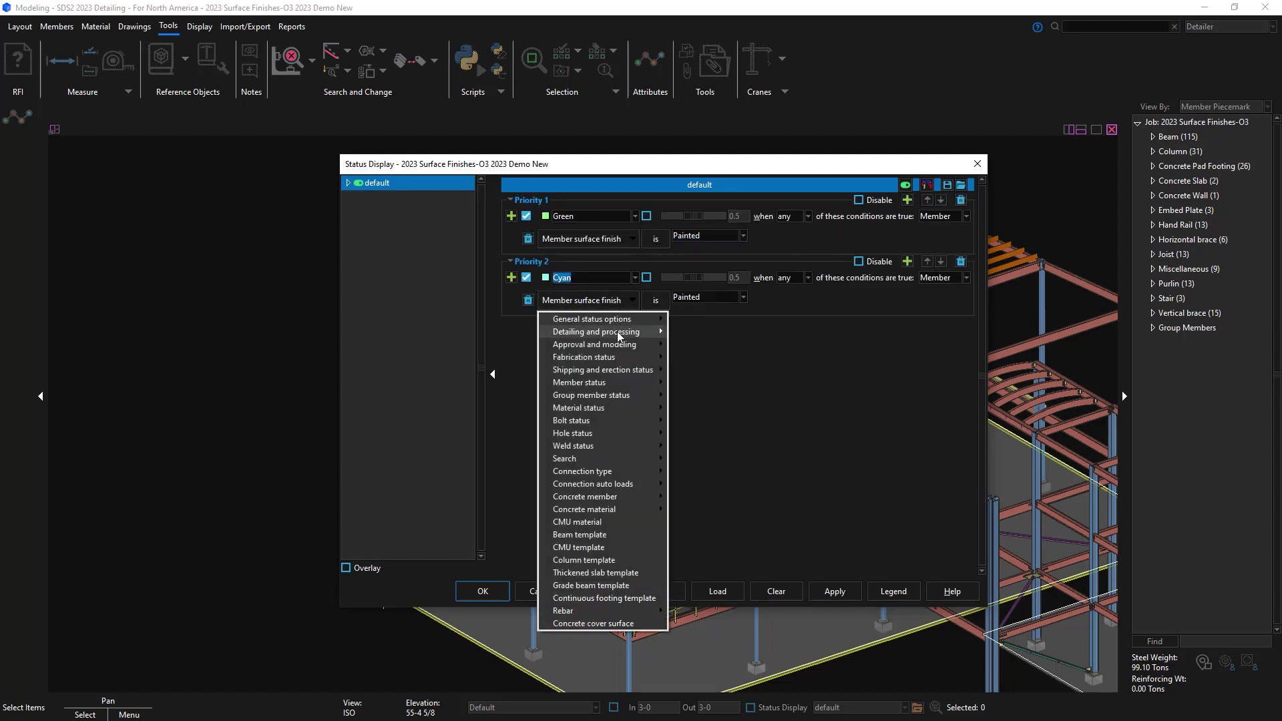
mouse_move(613, 410)
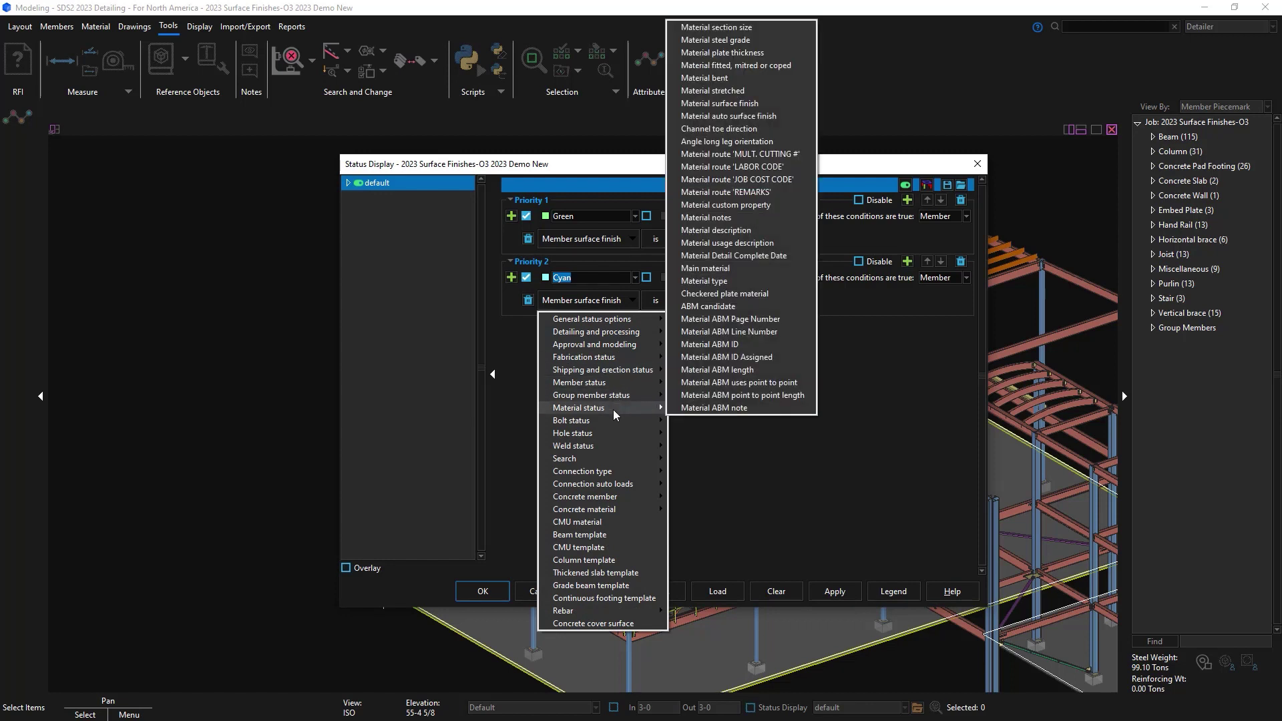
click(736, 109)
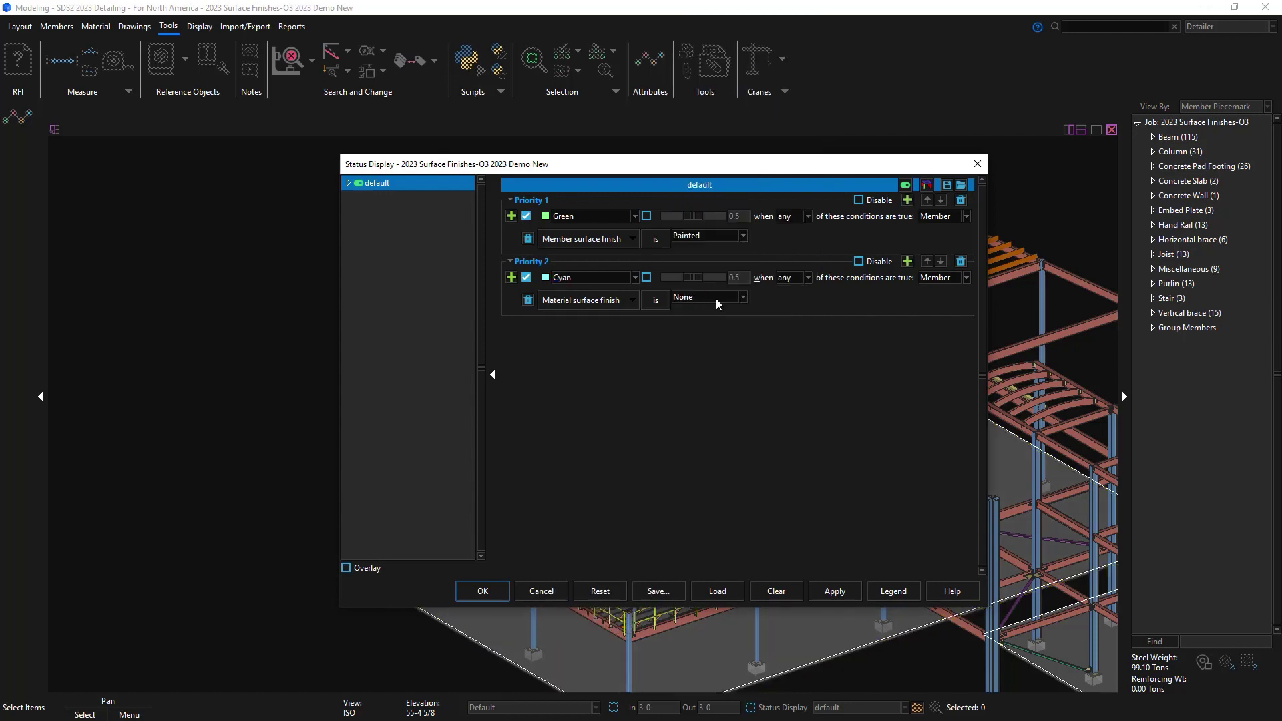
click(716, 298)
click(705, 320)
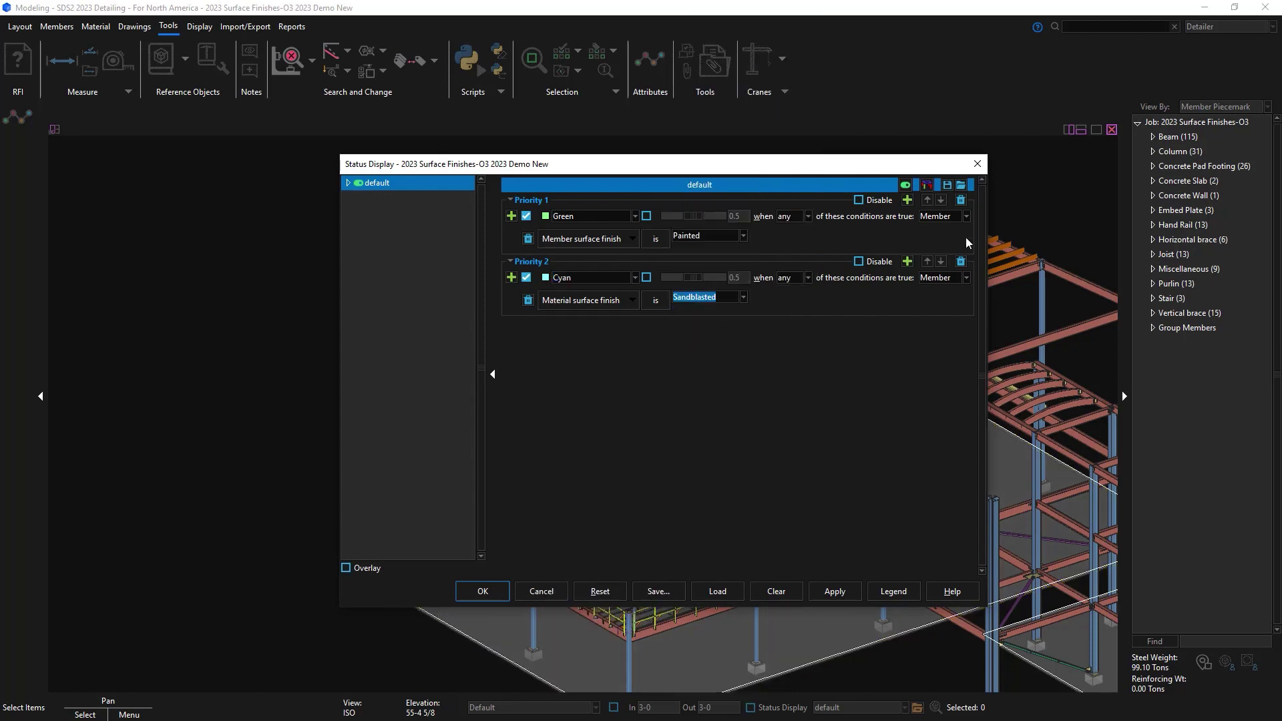
Load the saved Surface-Finishes-Status-Display configuration and apply it to the model
click(961, 185)
double_click(472, 427)
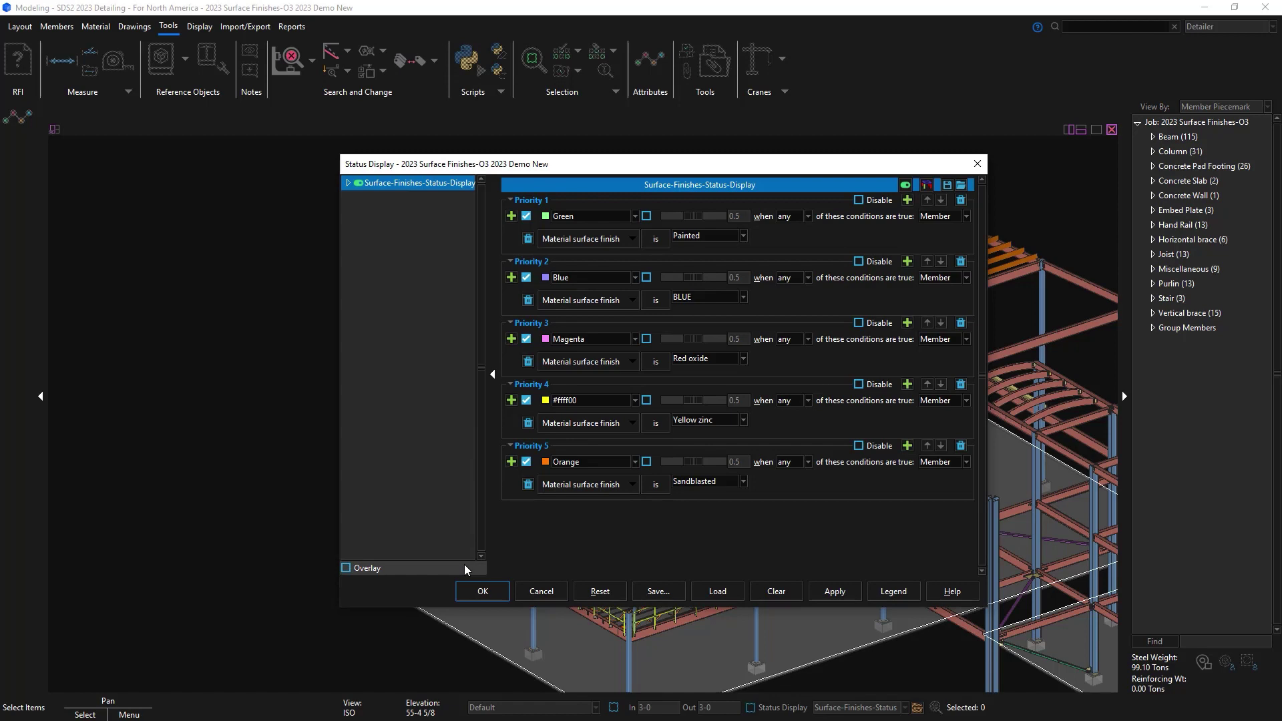
click(487, 597)
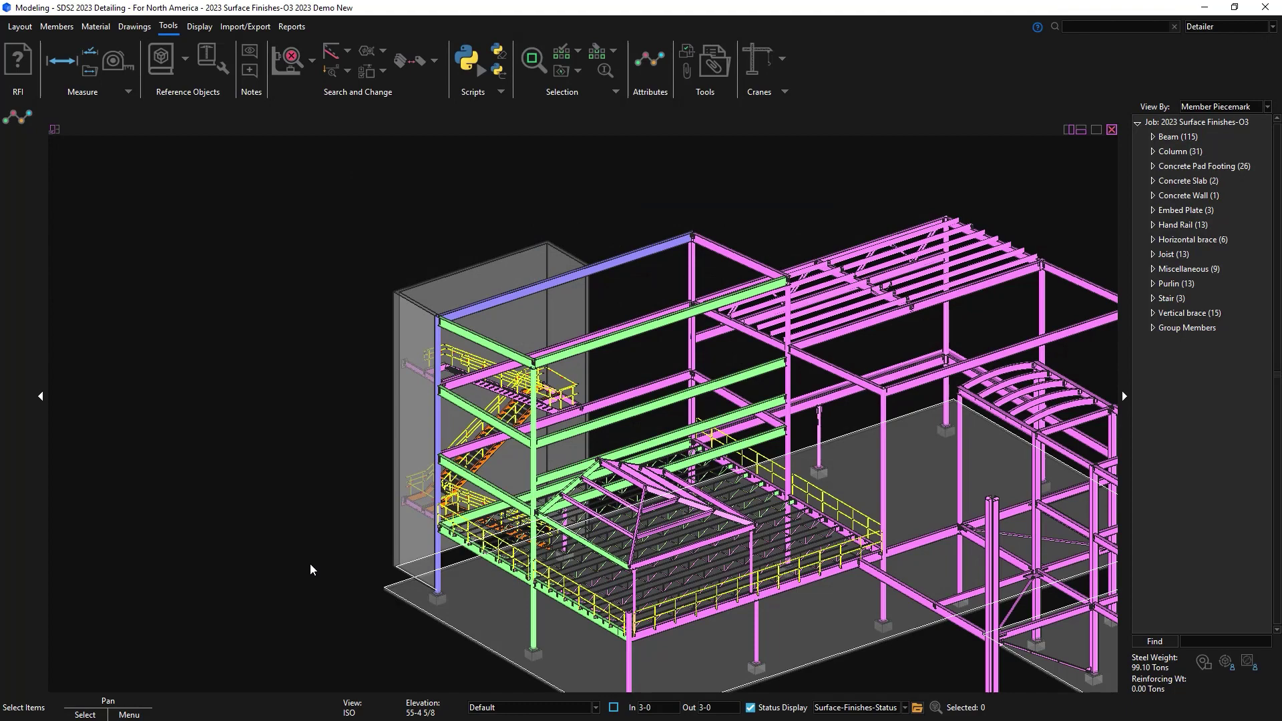
Hide the concrete slab that covers the base of the blue column at the stair enclosure
scroll(438, 566, up, 5)
scroll(526, 585, up, 3)
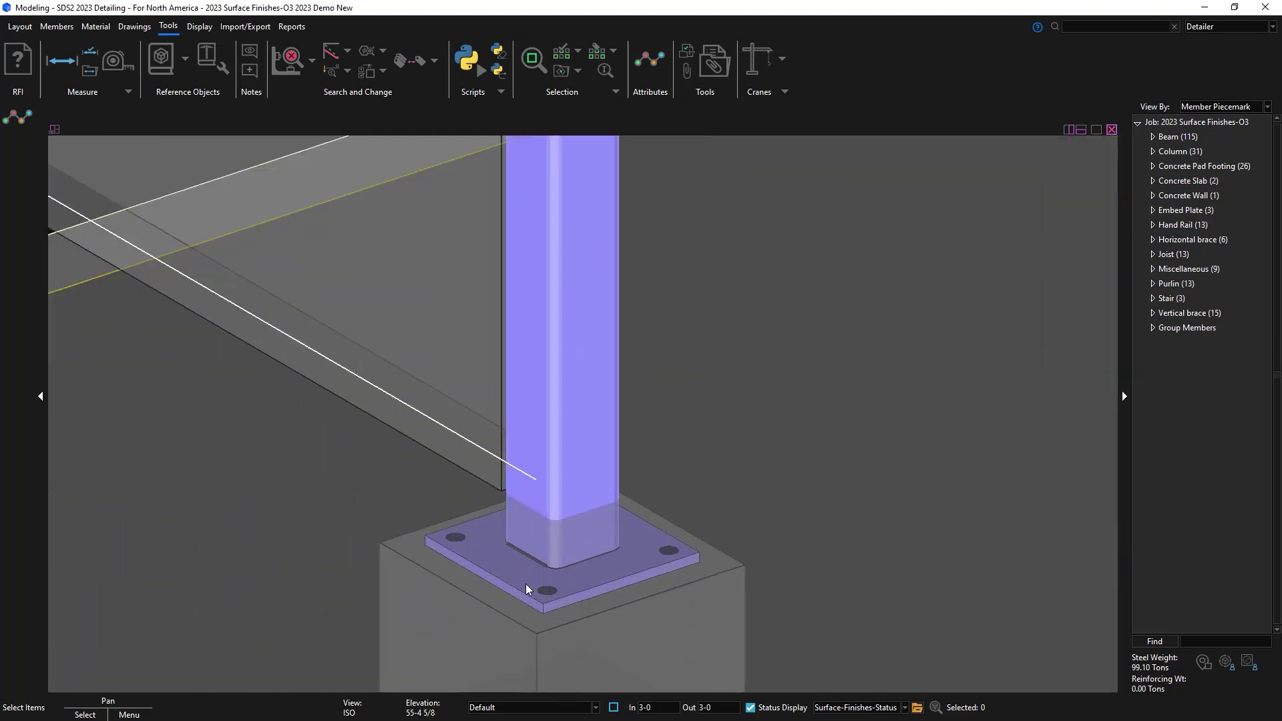
click(251, 519)
right_click(251, 519)
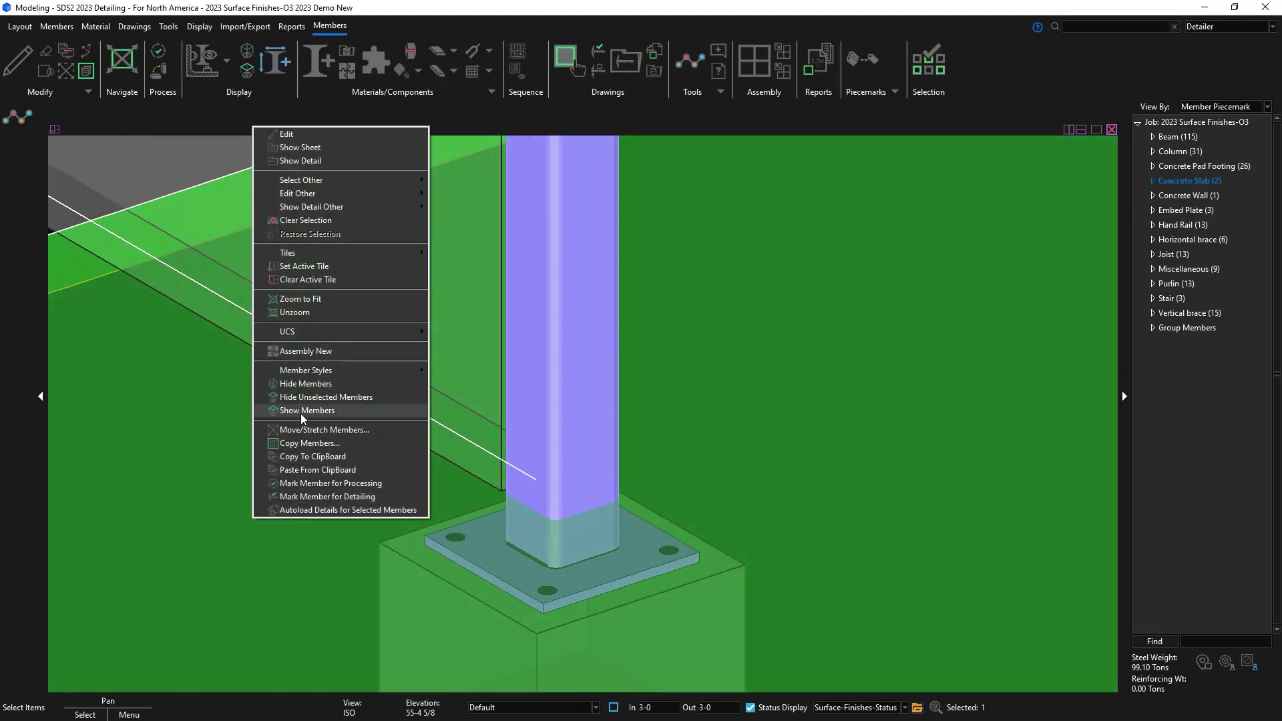
click(300, 384)
Inspect the piecemark and surface finish in the material settings of the blue column's base plate, leaving them unedited
click(491, 562)
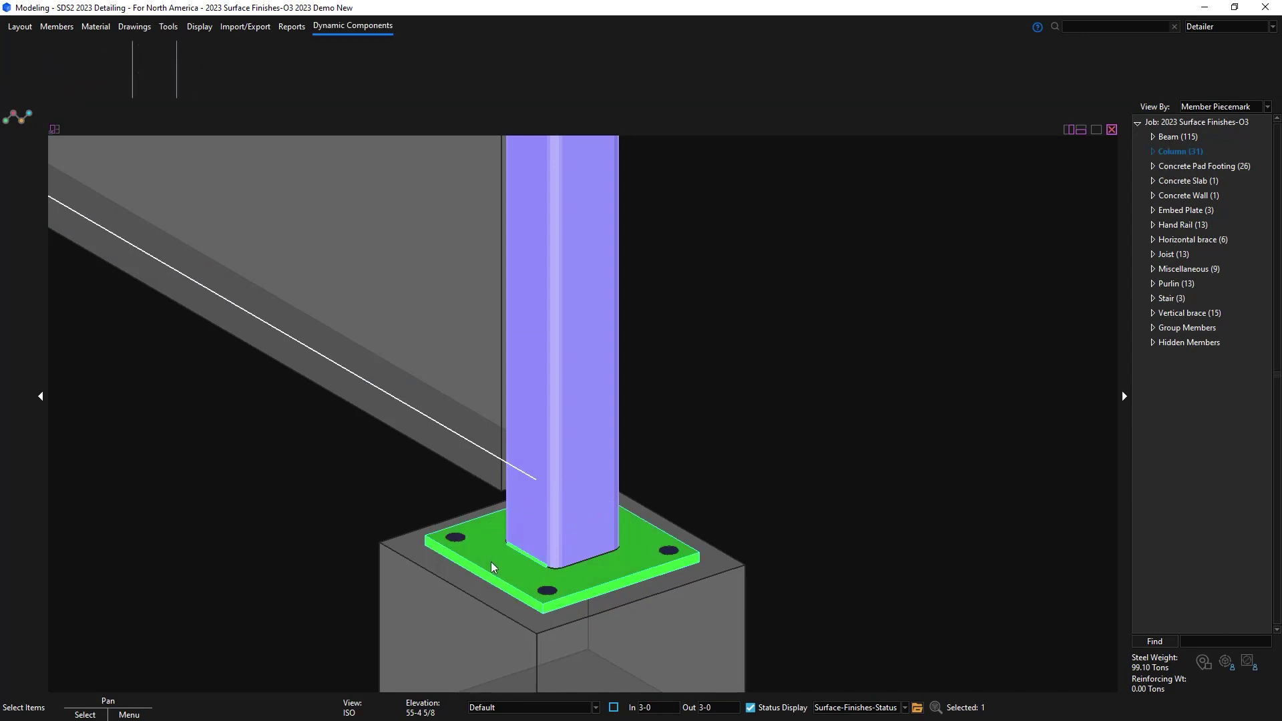
right_click(491, 562)
mouse_move(552, 378)
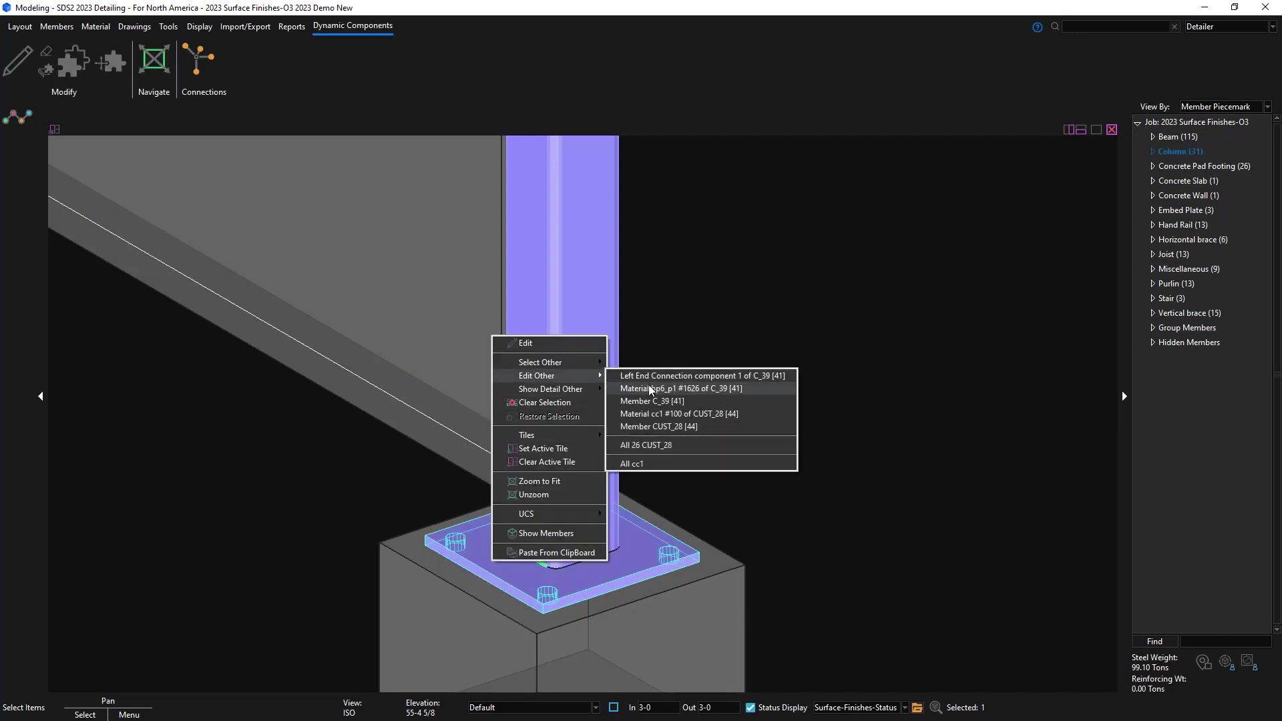
click(653, 389)
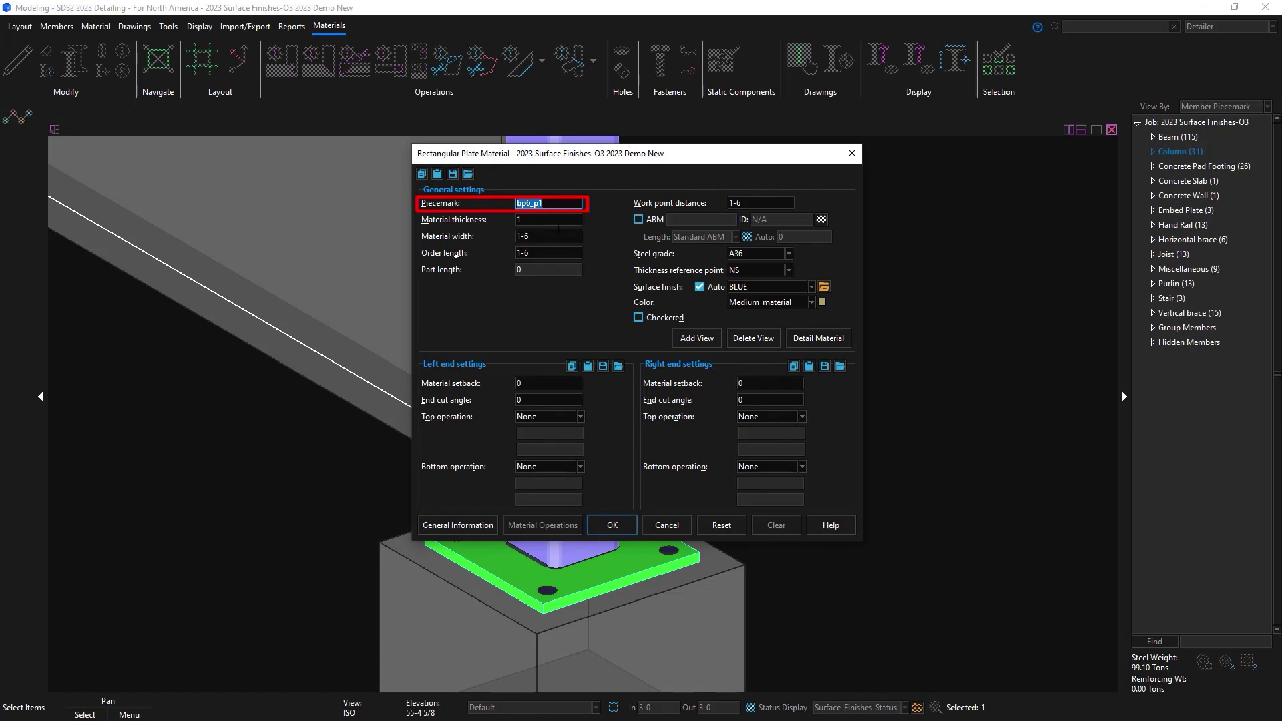
click(672, 523)
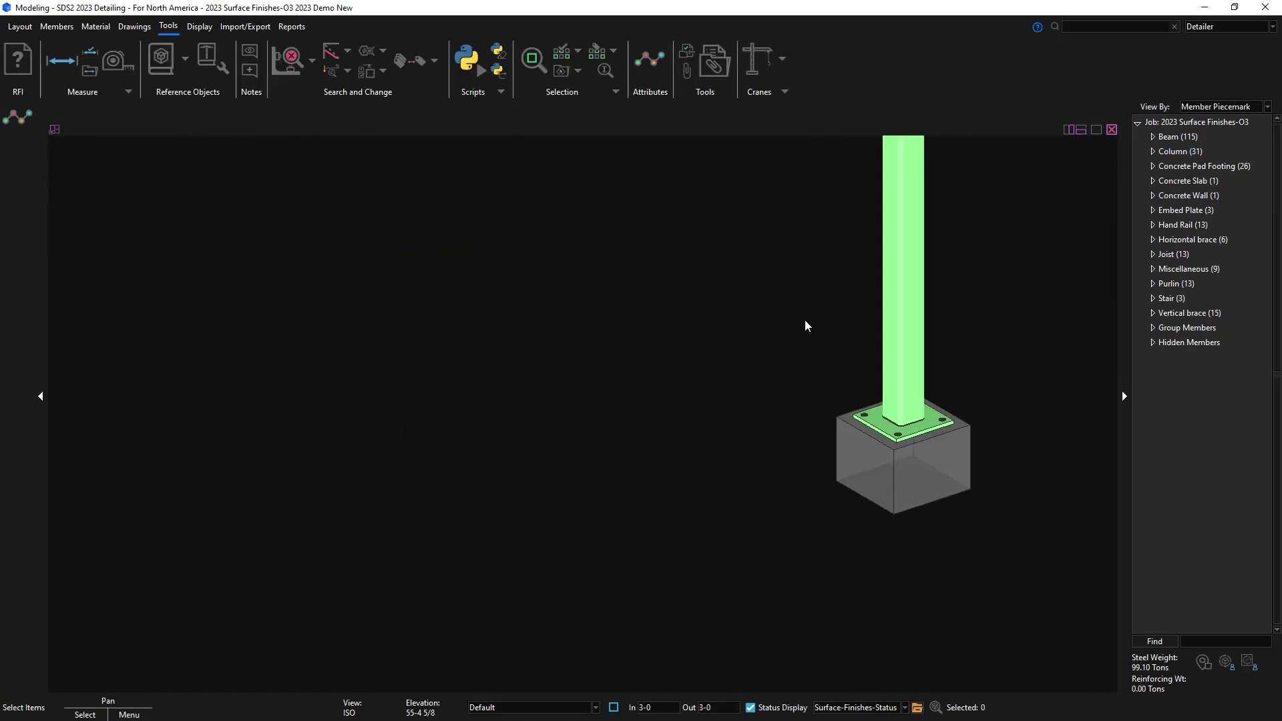
Inspect the piecemark and surface finish of the base plate material on the neighbouring green column
scroll(886, 404, up, 2)
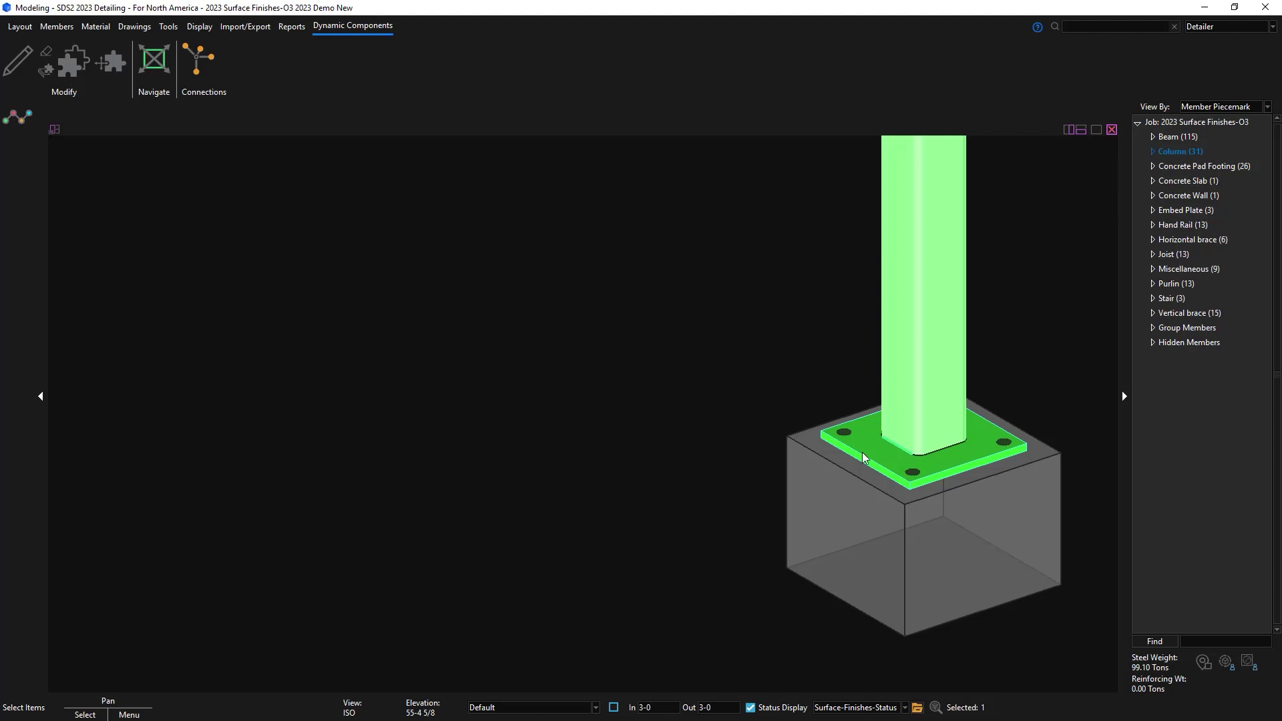
right_click(864, 458)
mouse_move(932, 493)
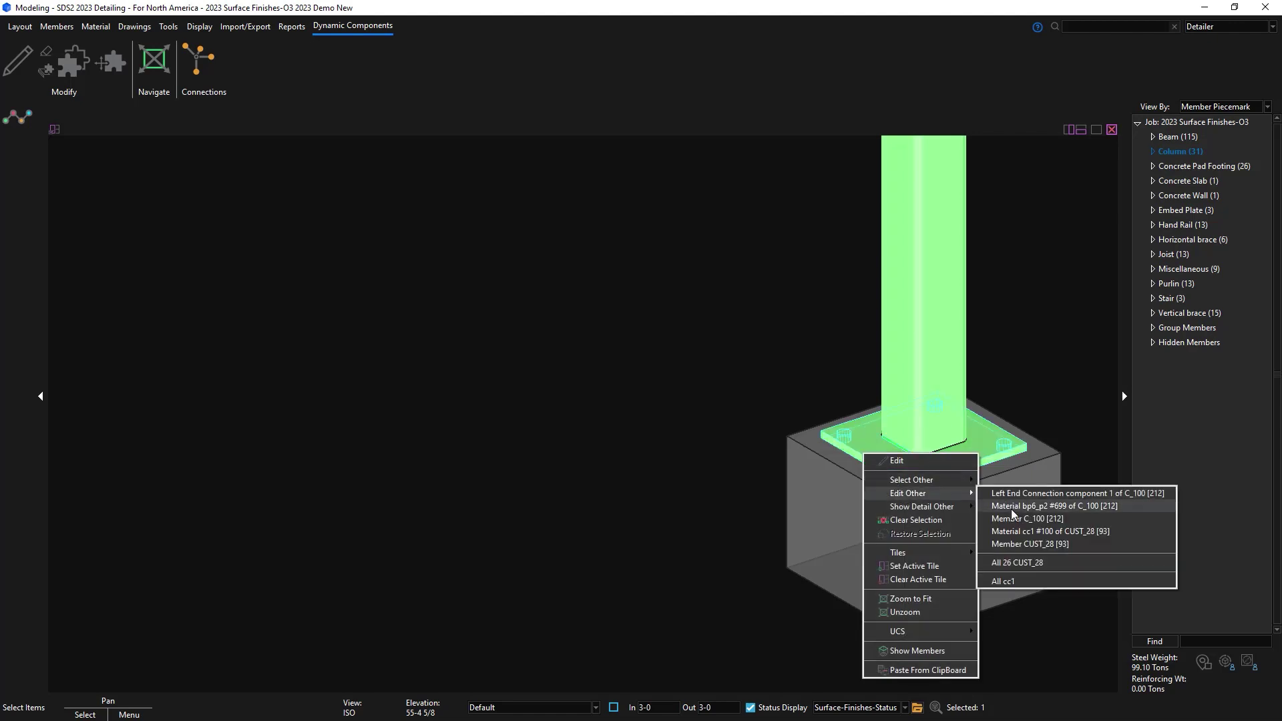
click(1012, 507)
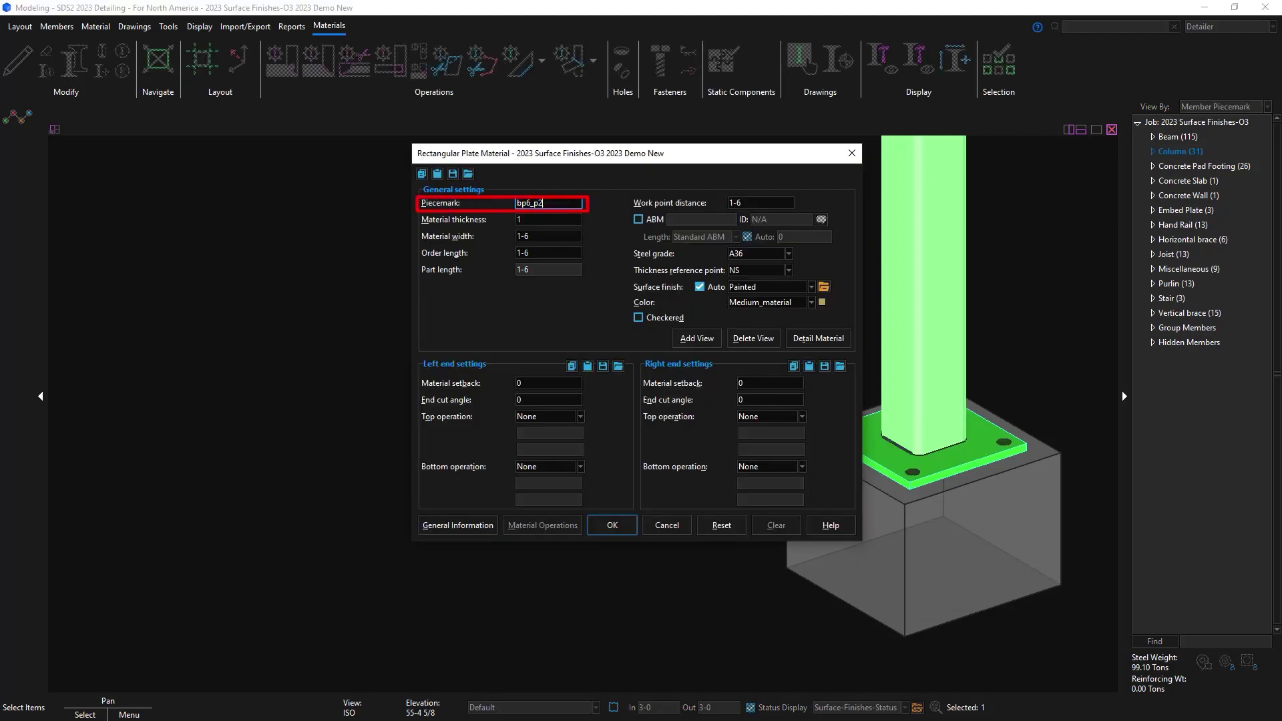
click(667, 525)
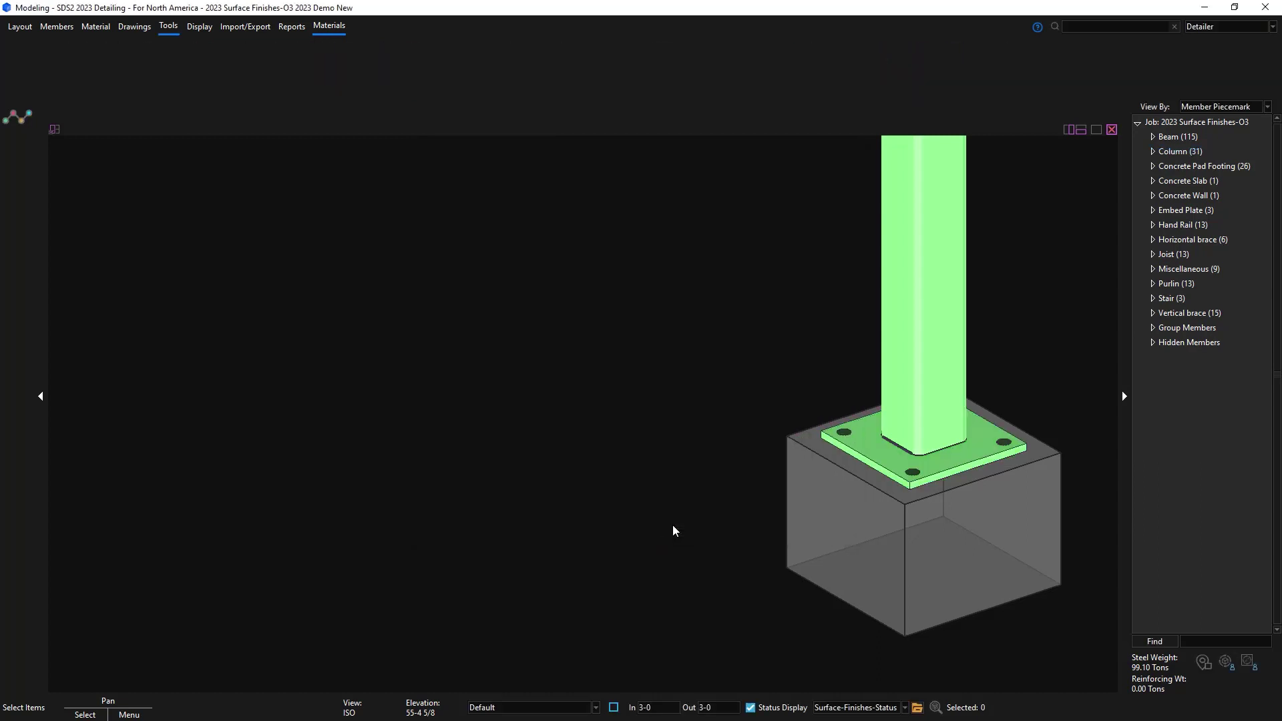
Check the piecemark and surface finish of the base plate material under the adjacent magenta column
scroll(784, 558, down, 3)
middle_drag(784, 559, 607, 372)
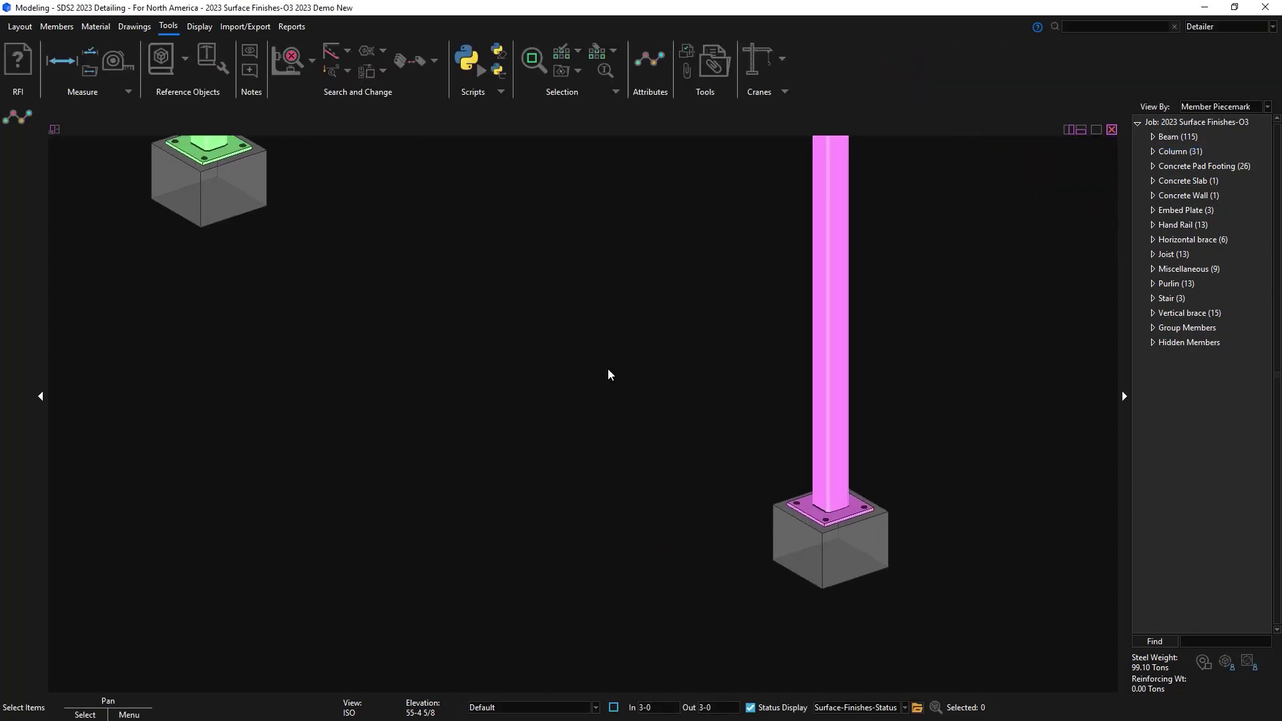
click(804, 518)
right_click(804, 517)
mouse_move(868, 325)
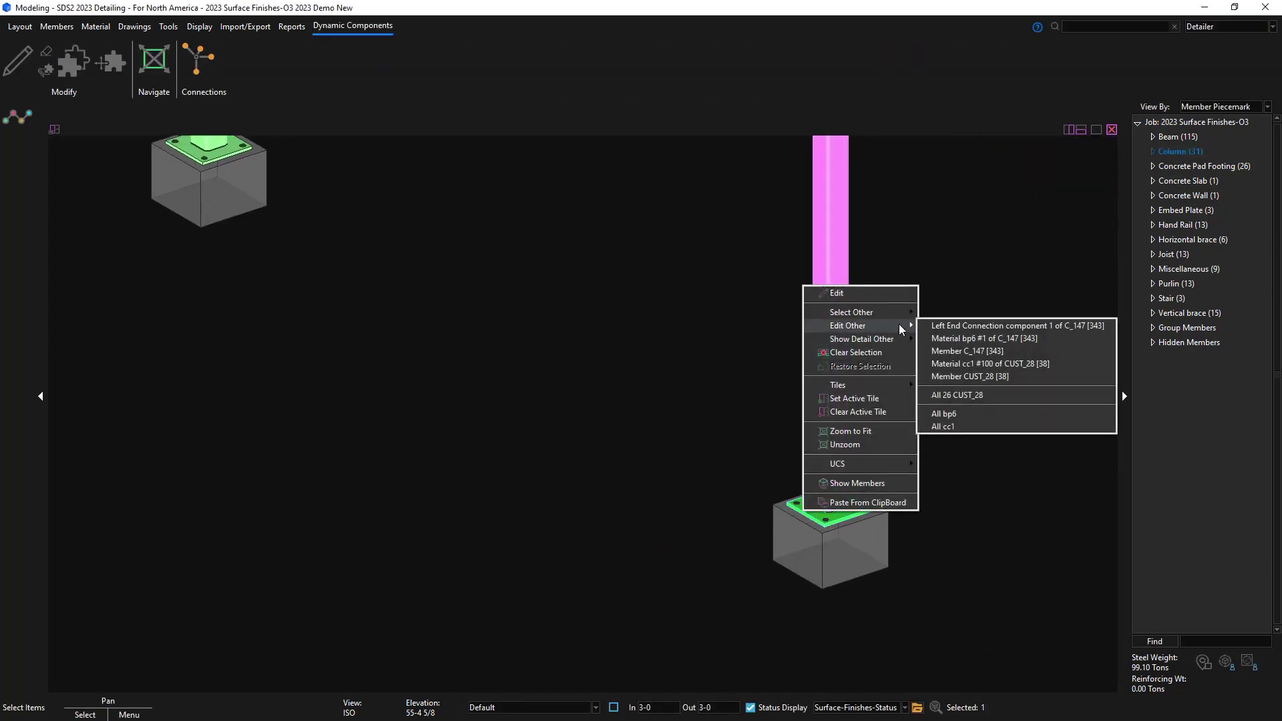
click(948, 338)
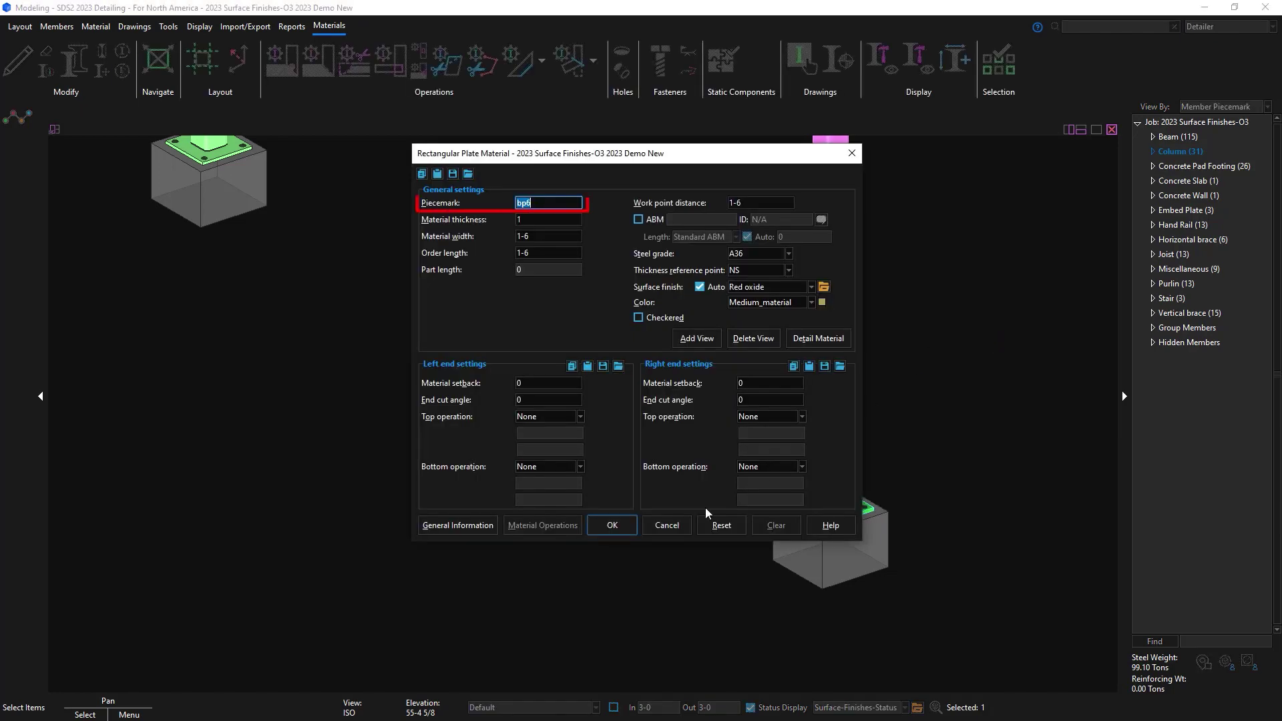
click(629, 526)
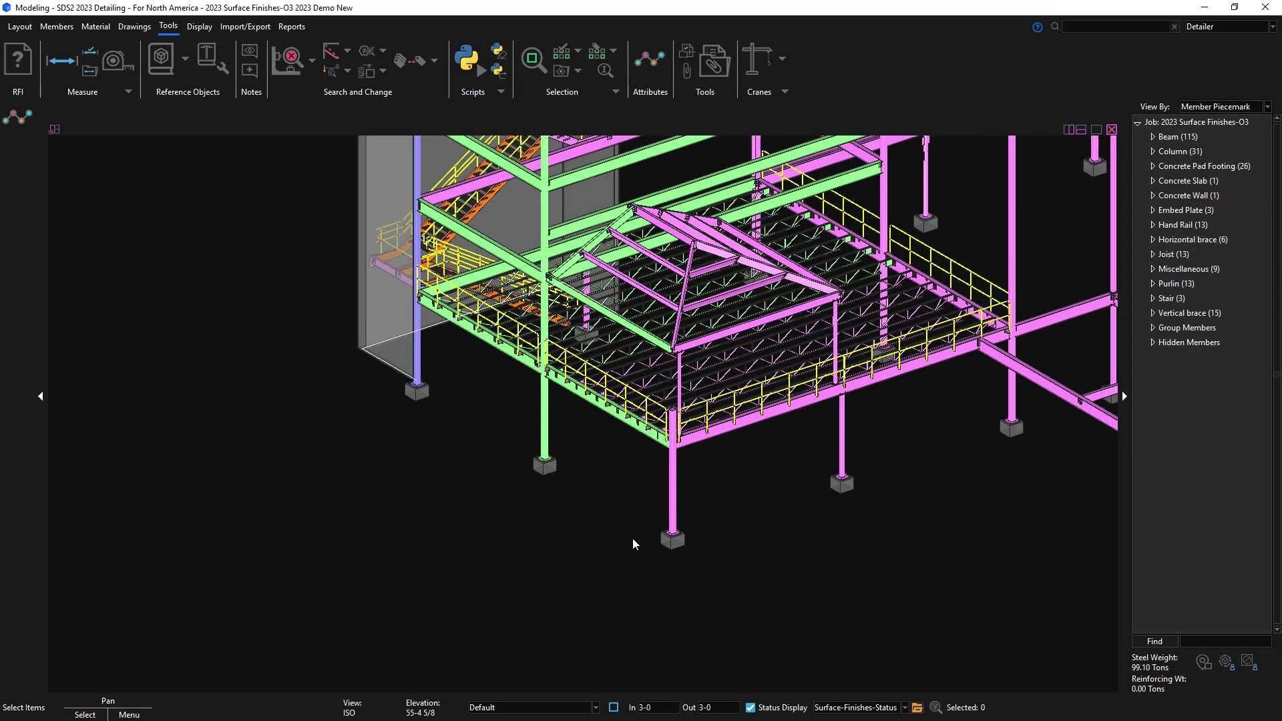
Run an Advanced Selection on members with the selection code m.finish == "Painted"
click(578, 71)
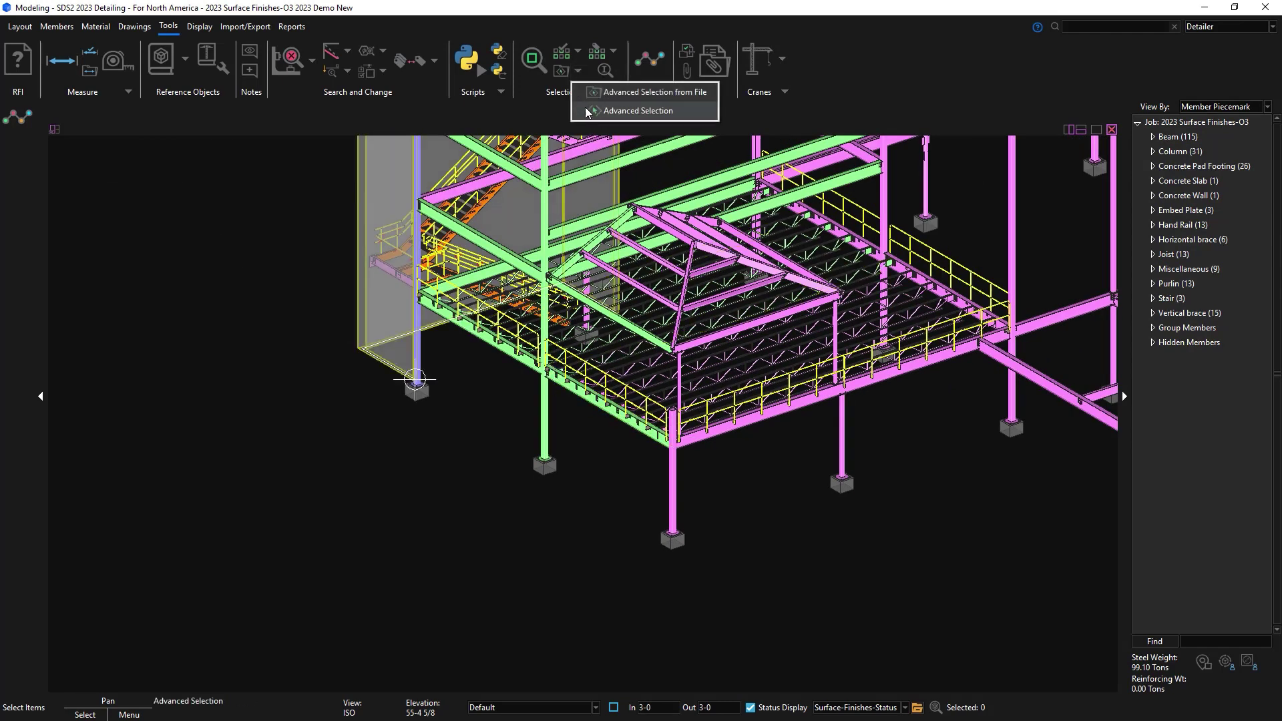
click(587, 111)
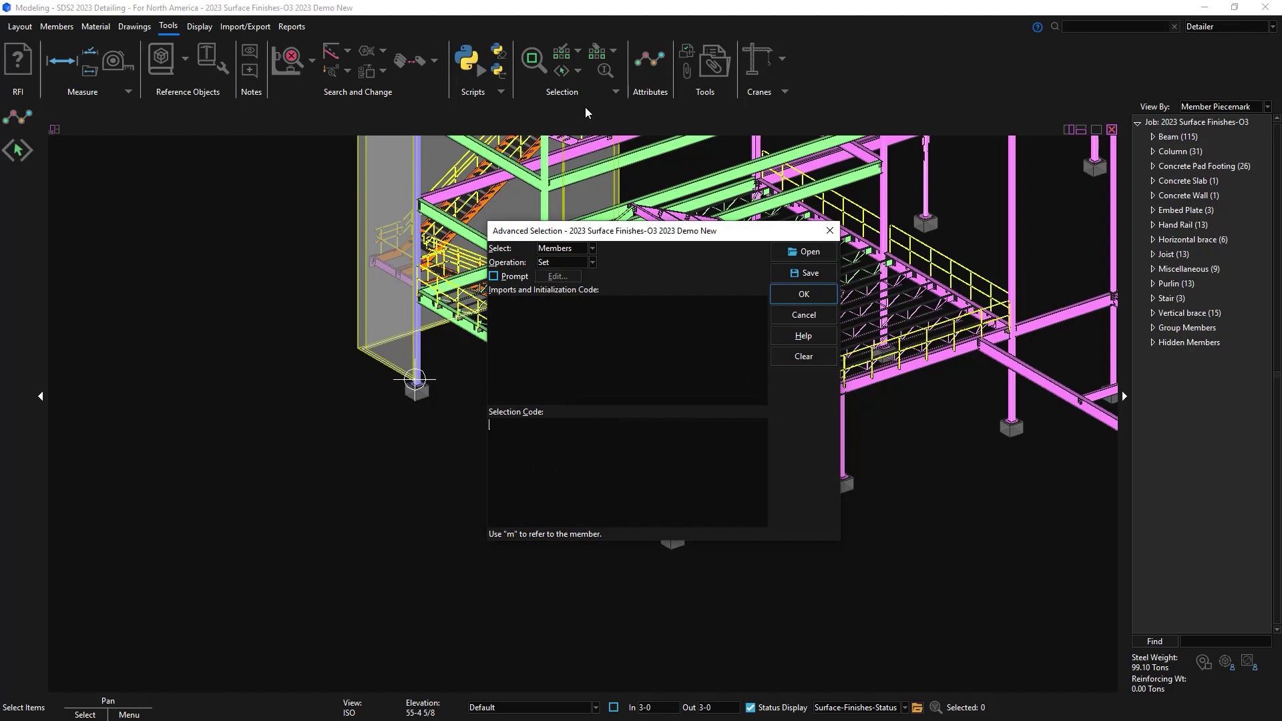
text(m.finish == "Painted")
click(804, 295)
scroll(714, 424, down, 5)
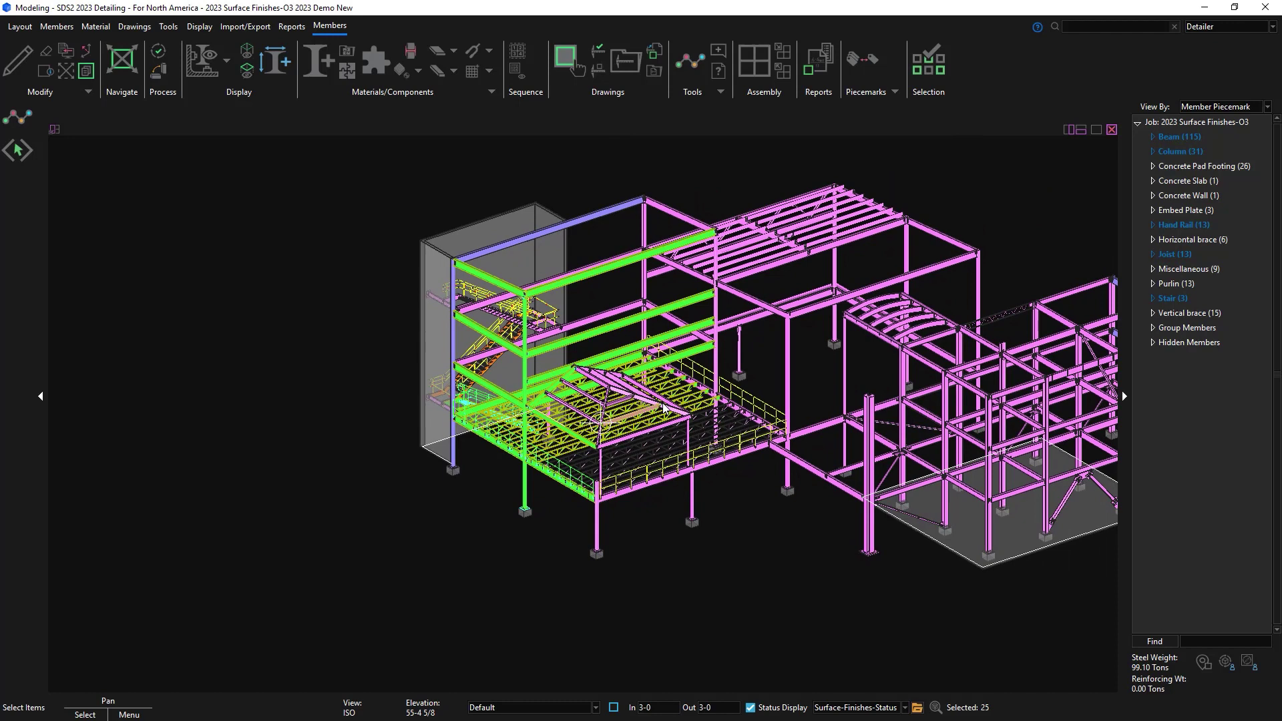
Rerun the member Advanced Selection with the code m.finish == "SurfaceFinishRedOxide"
key(a)
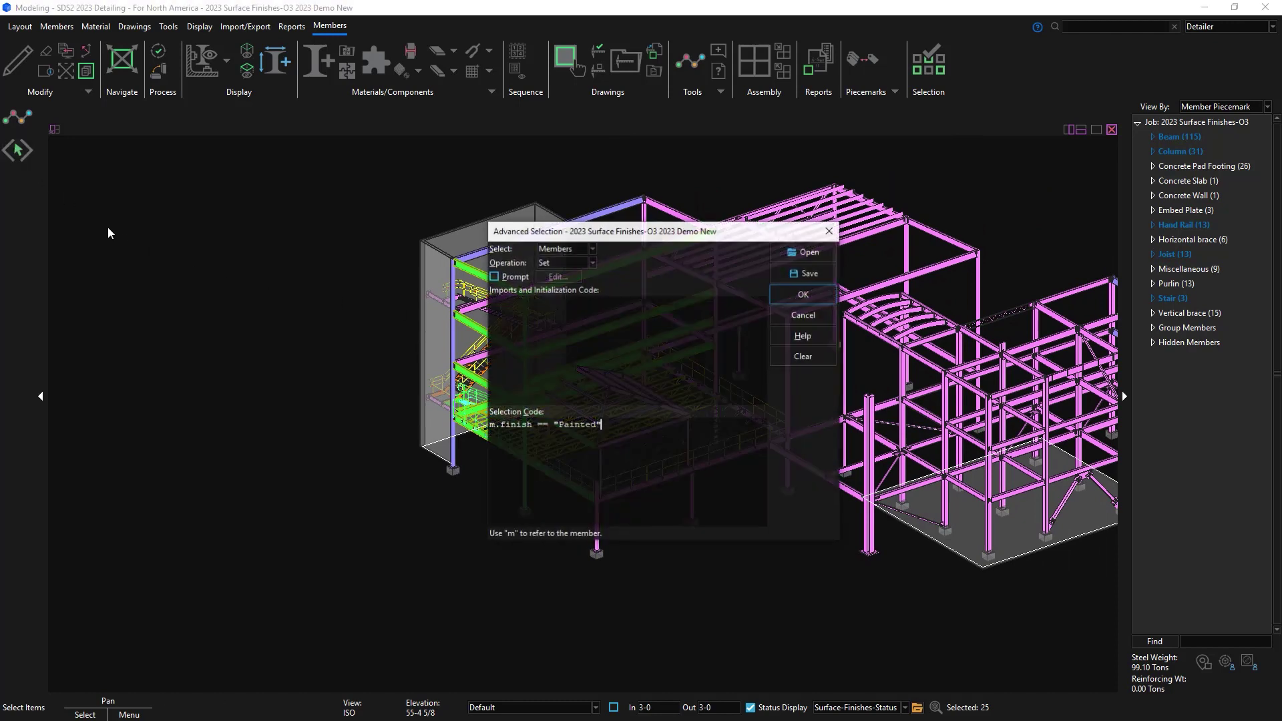
double_click(577, 425)
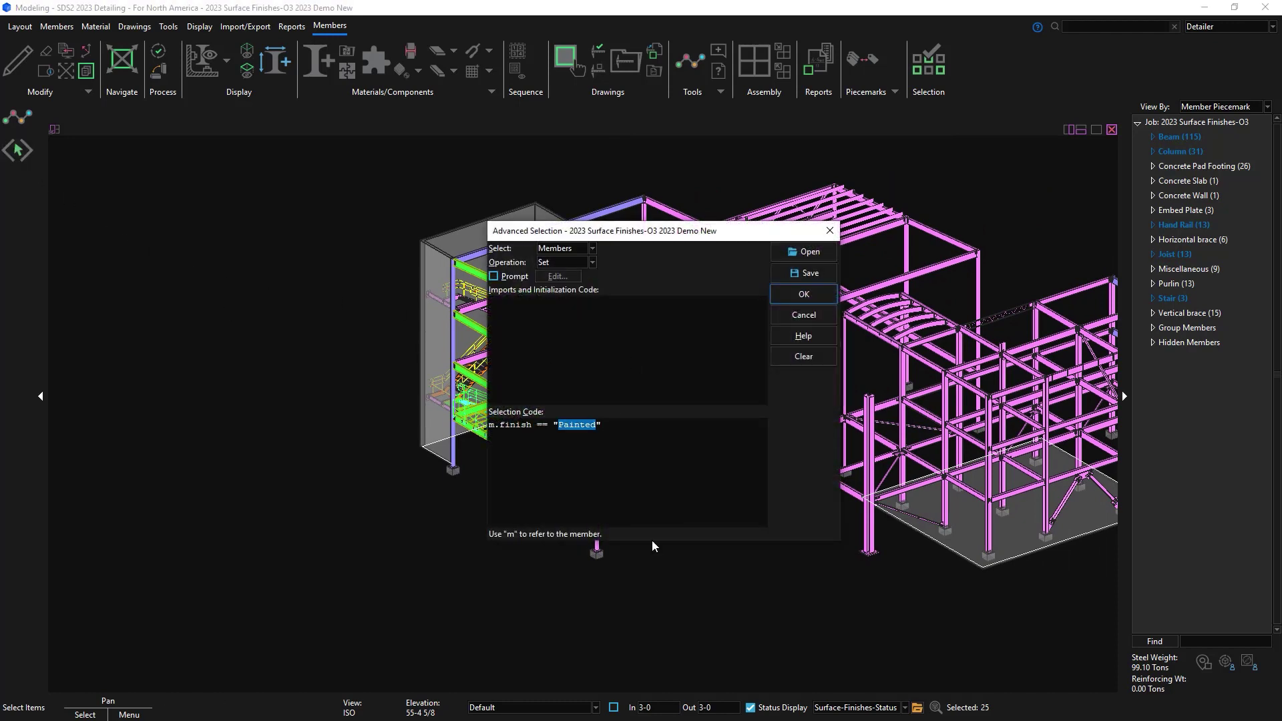
text(SurfaceFinishRedOxide)
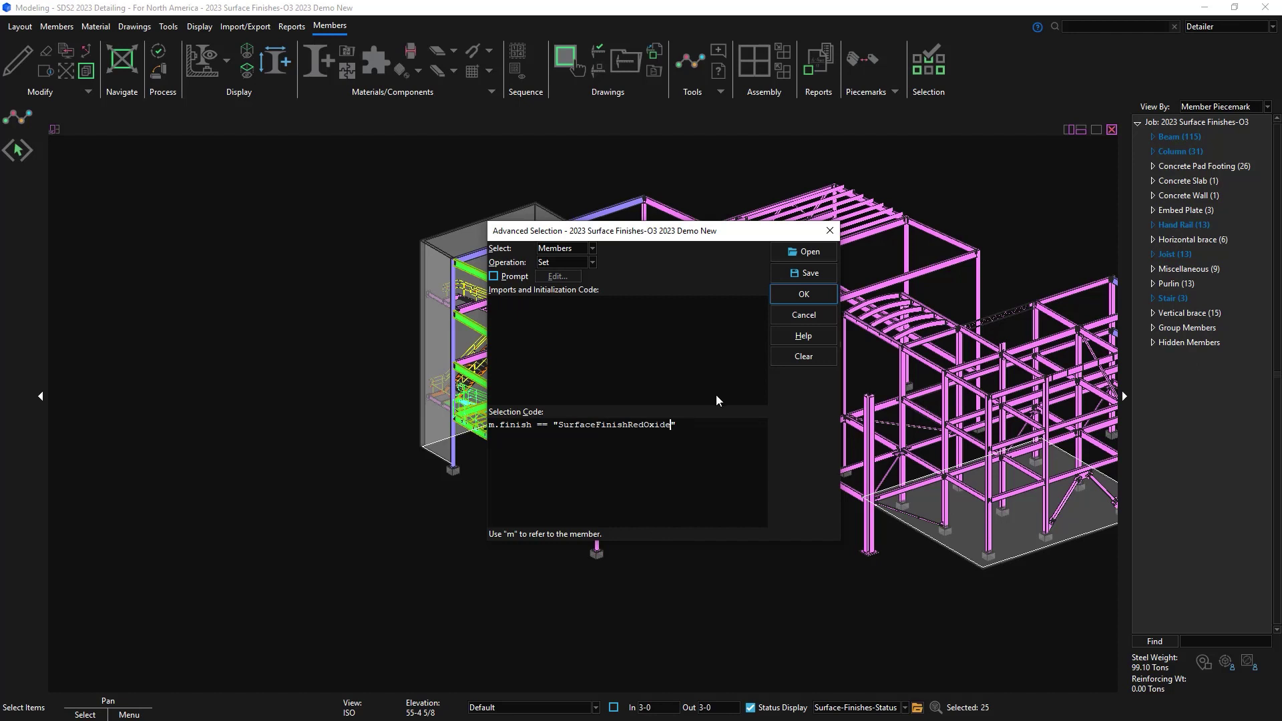
click(821, 295)
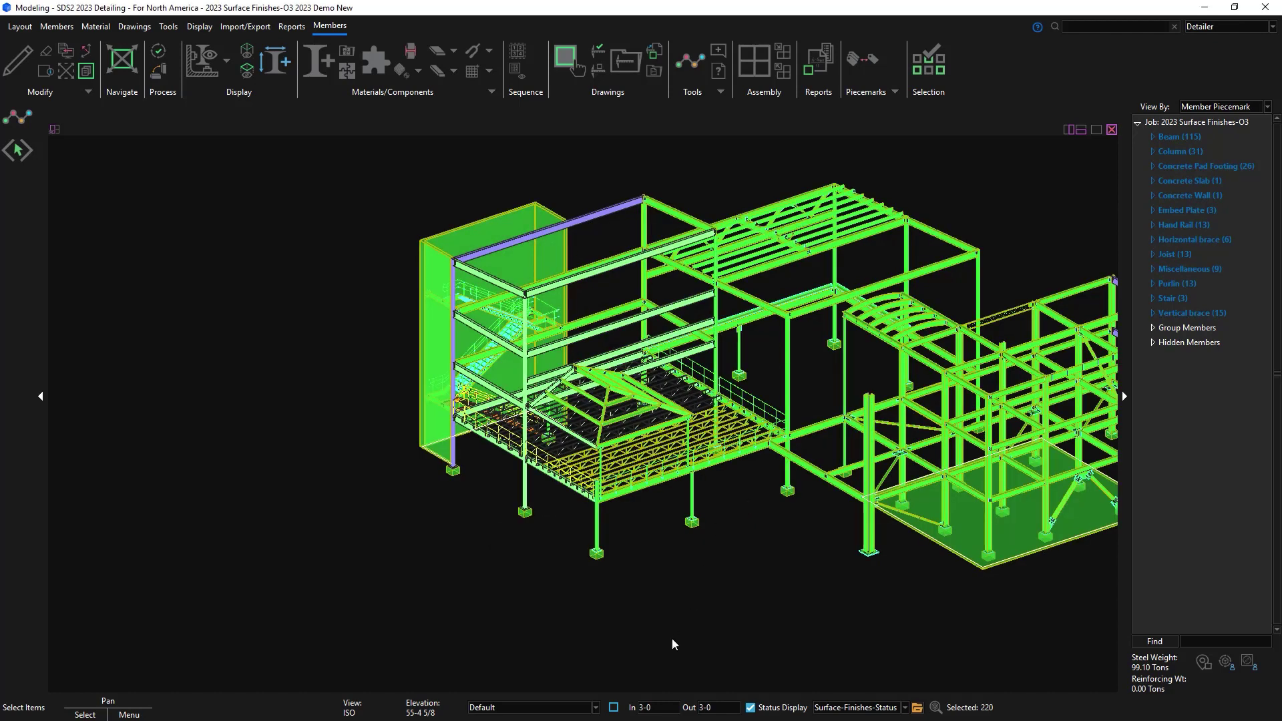
Run an Advanced Selection on Material with the code mt.finish_abbr == "PNT"
key(Return)
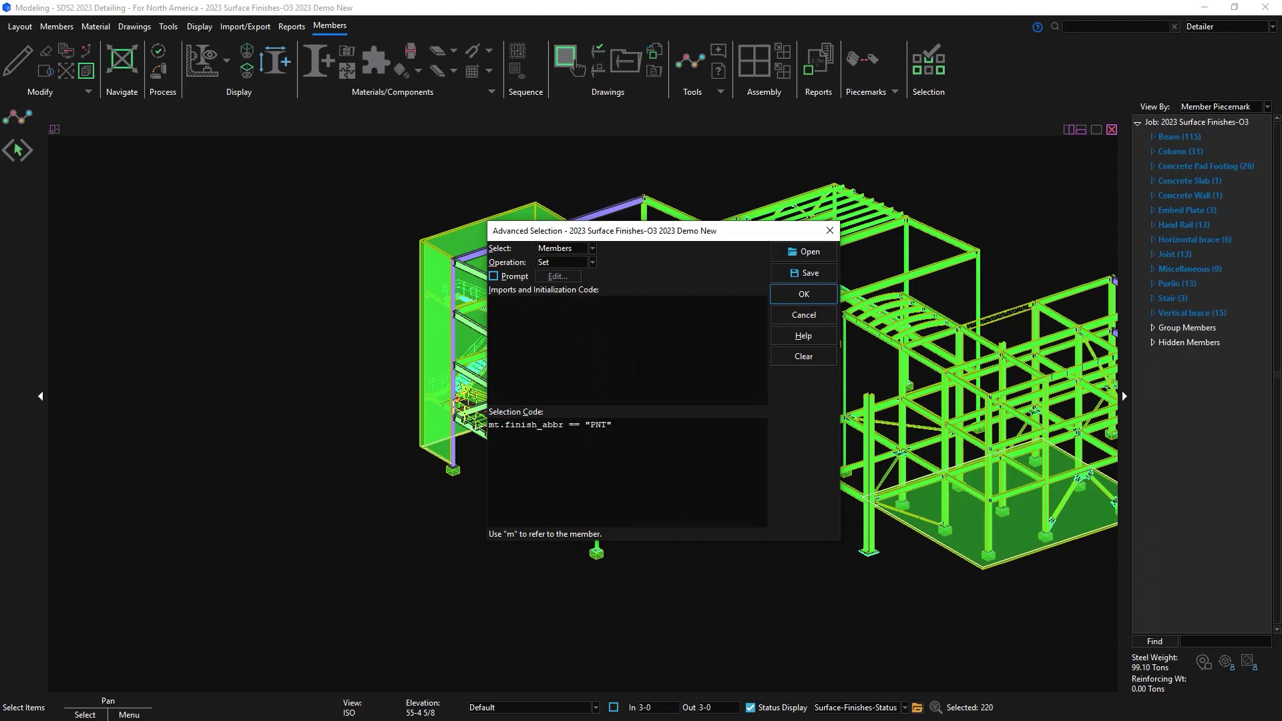
click(585, 248)
click(587, 262)
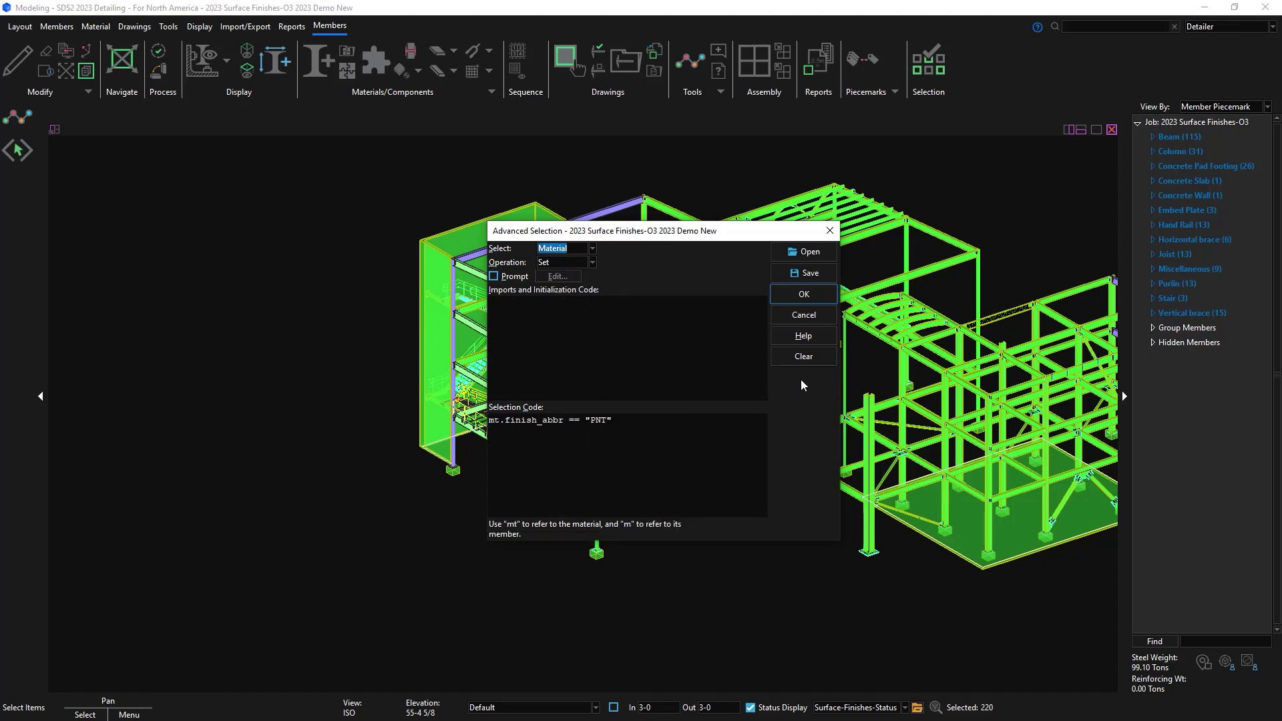
click(806, 299)
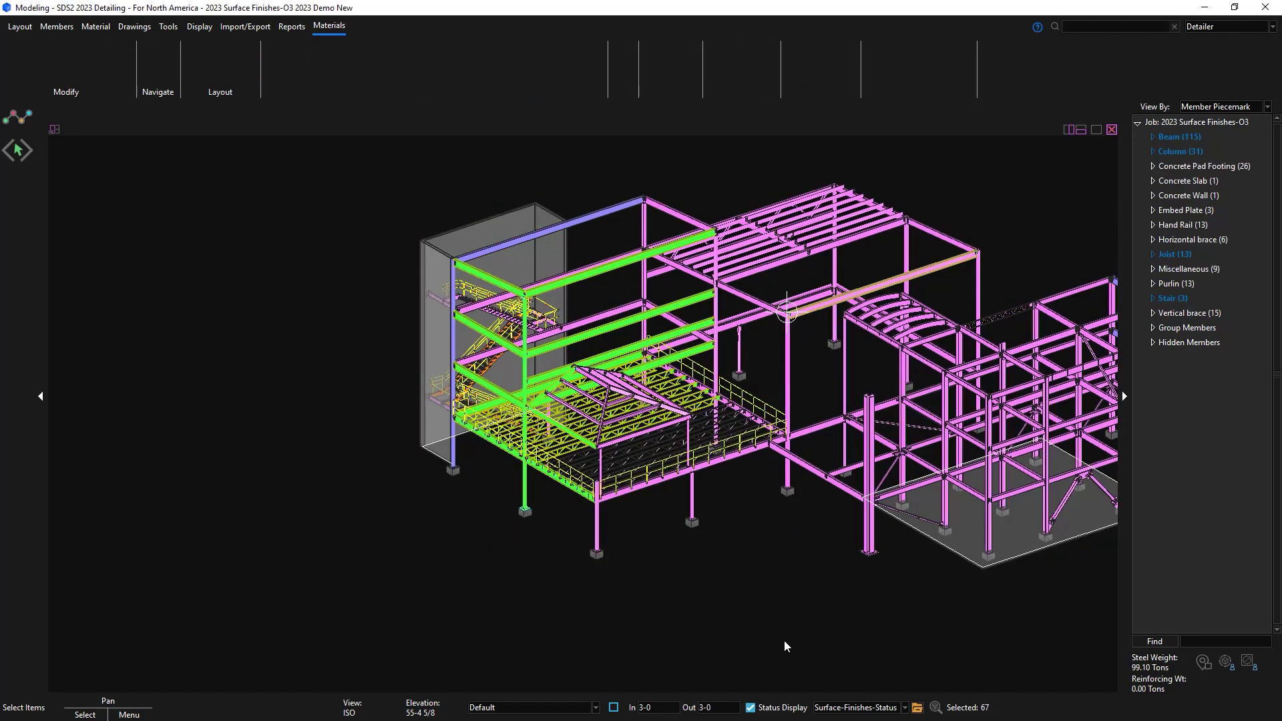
Run another material Advanced Selection using the code mt.finish == "Blue"
click(32, 149)
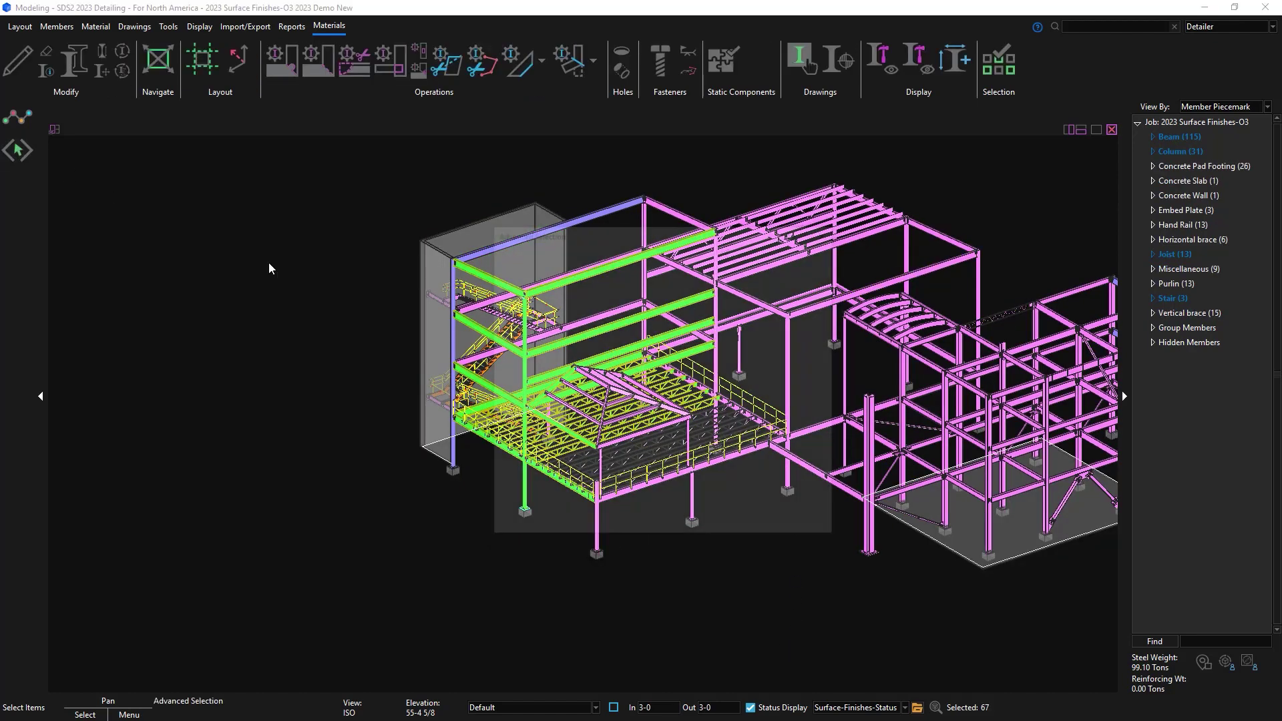
key(ctrl+a)
text(mt.finish == "Blue")
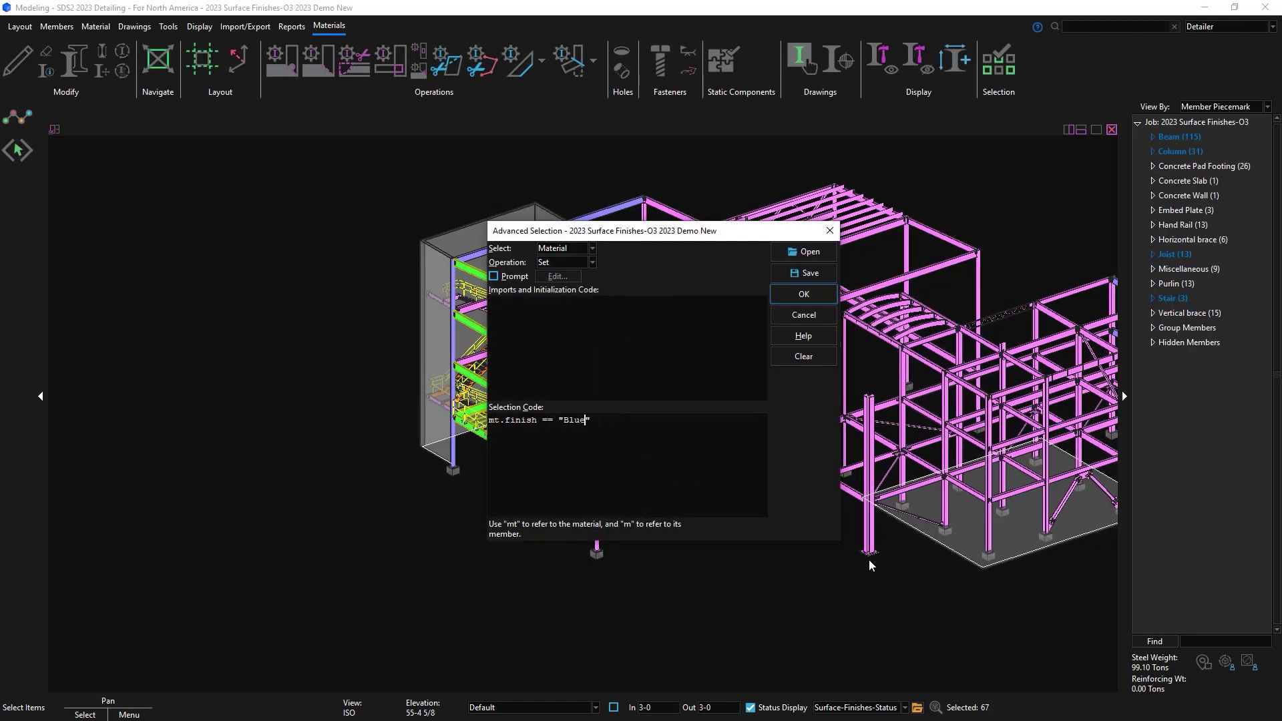
click(812, 302)
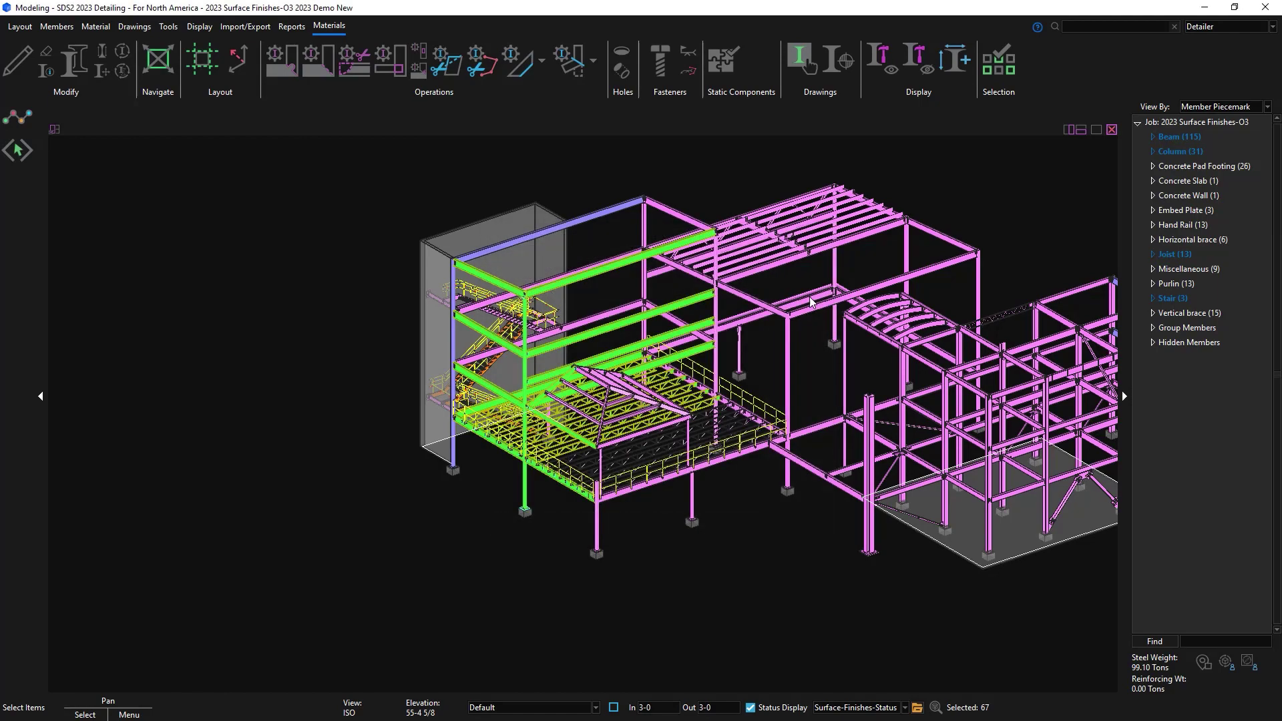
Run the SurfaceFinish_Members custom report, look through its first two pages and close it
click(292, 26)
click(95, 67)
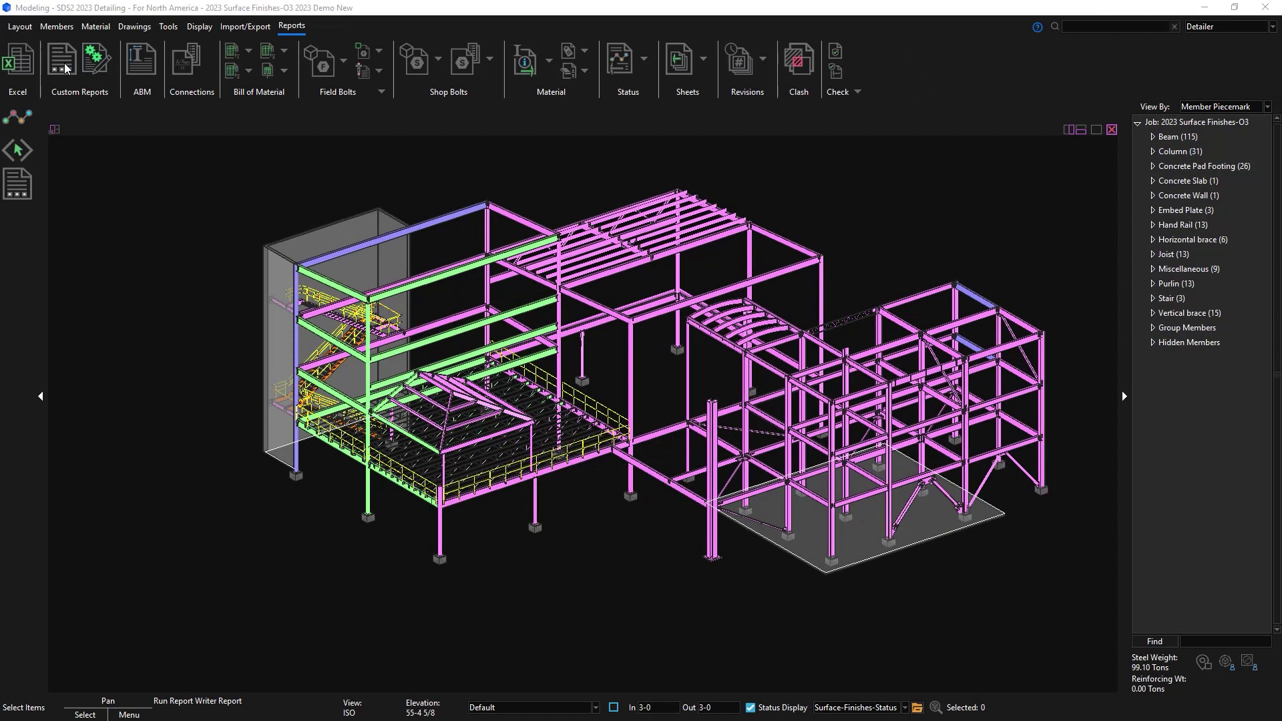
double_click(131, 256)
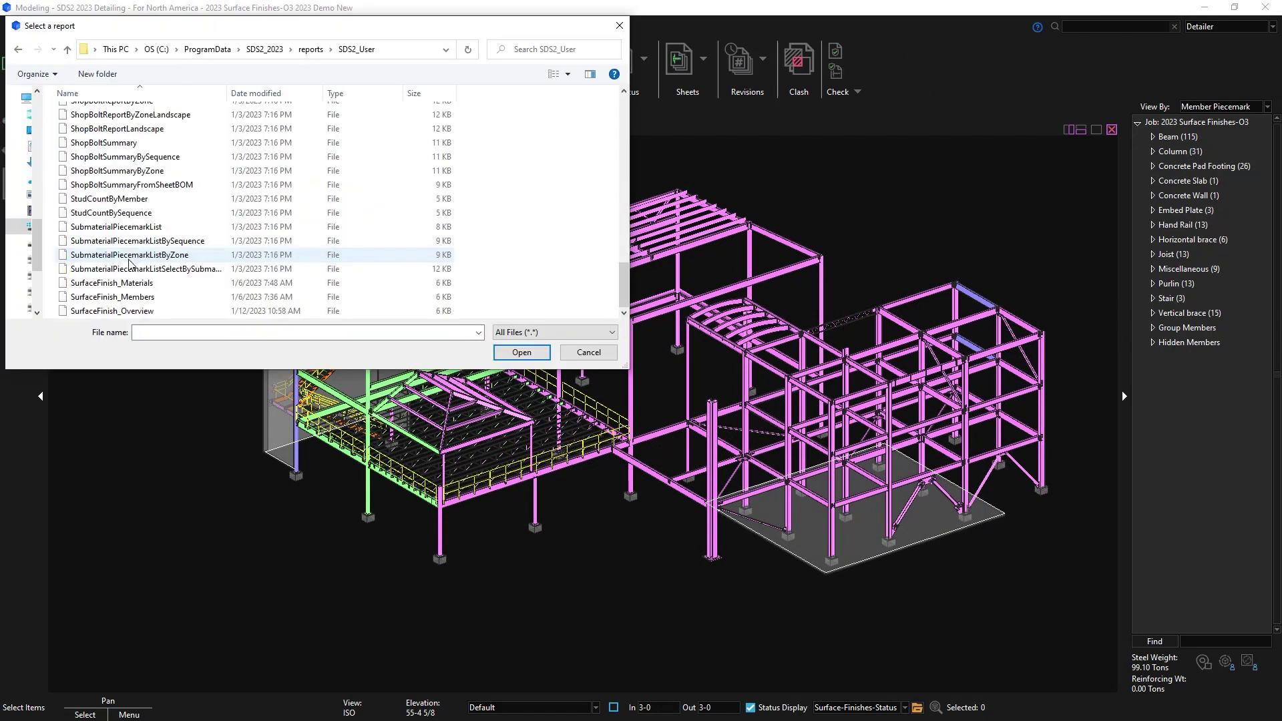
double_click(136, 299)
click(815, 539)
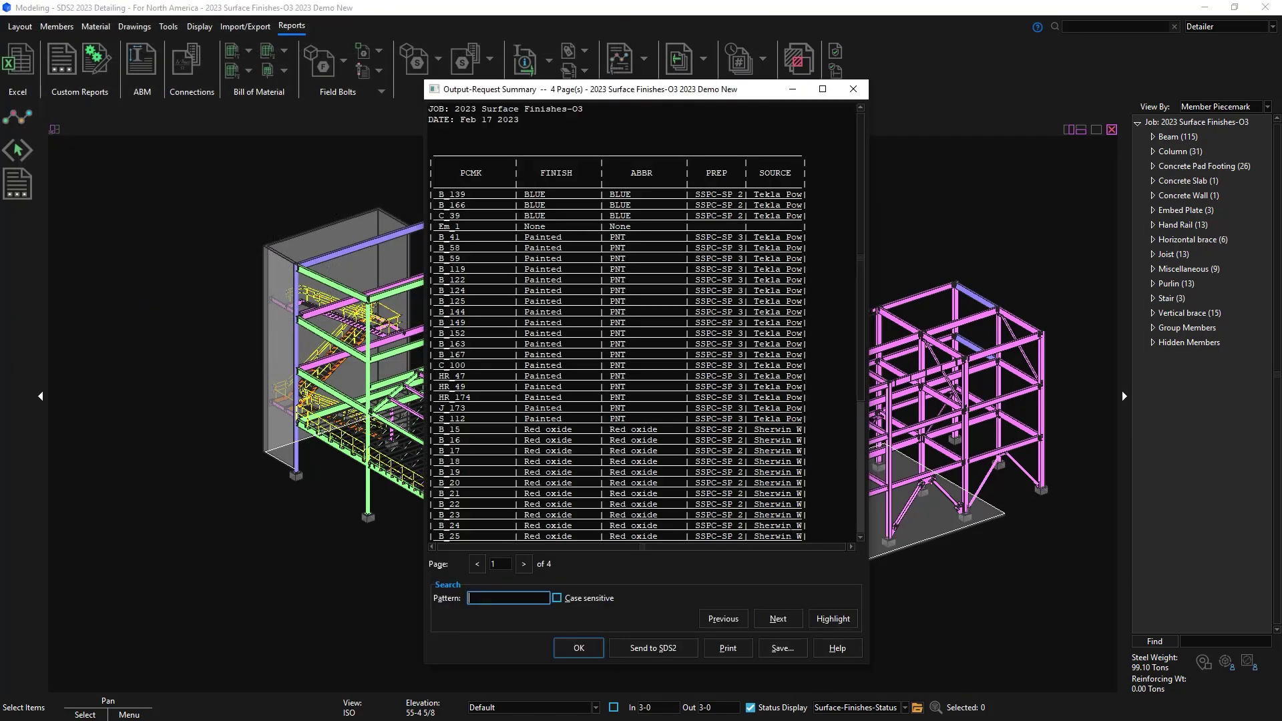
click(524, 565)
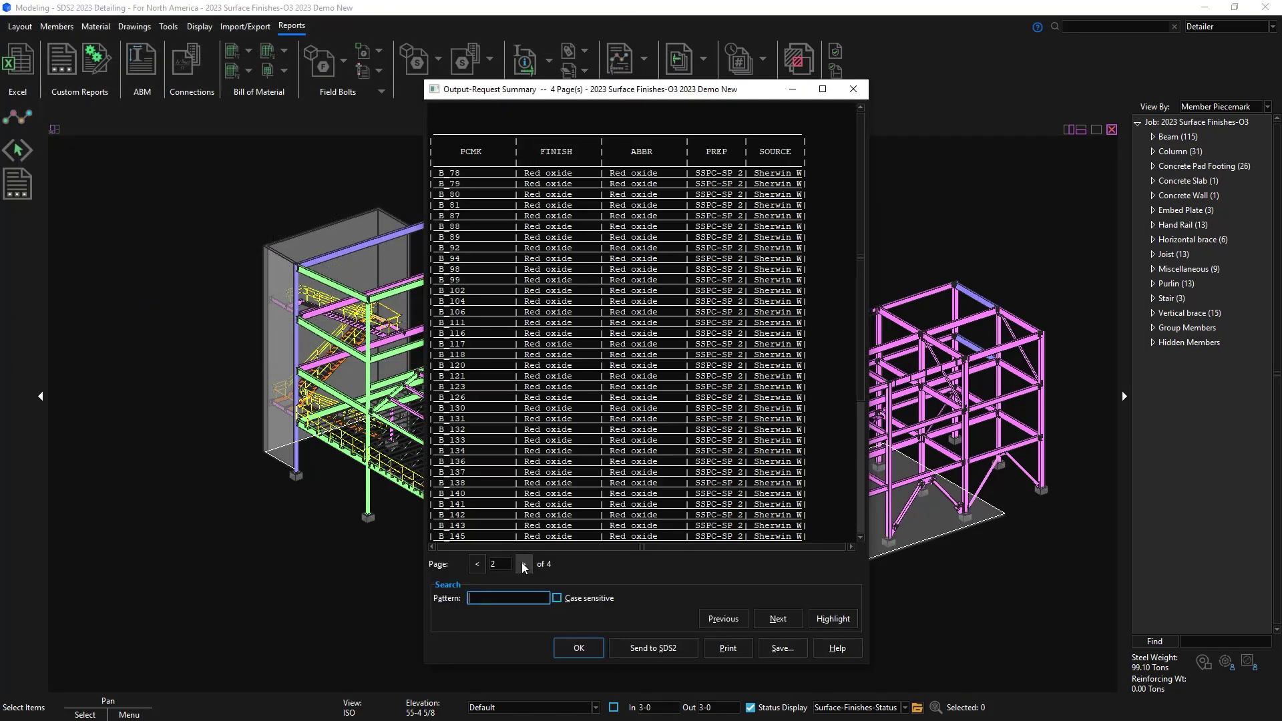
click(477, 565)
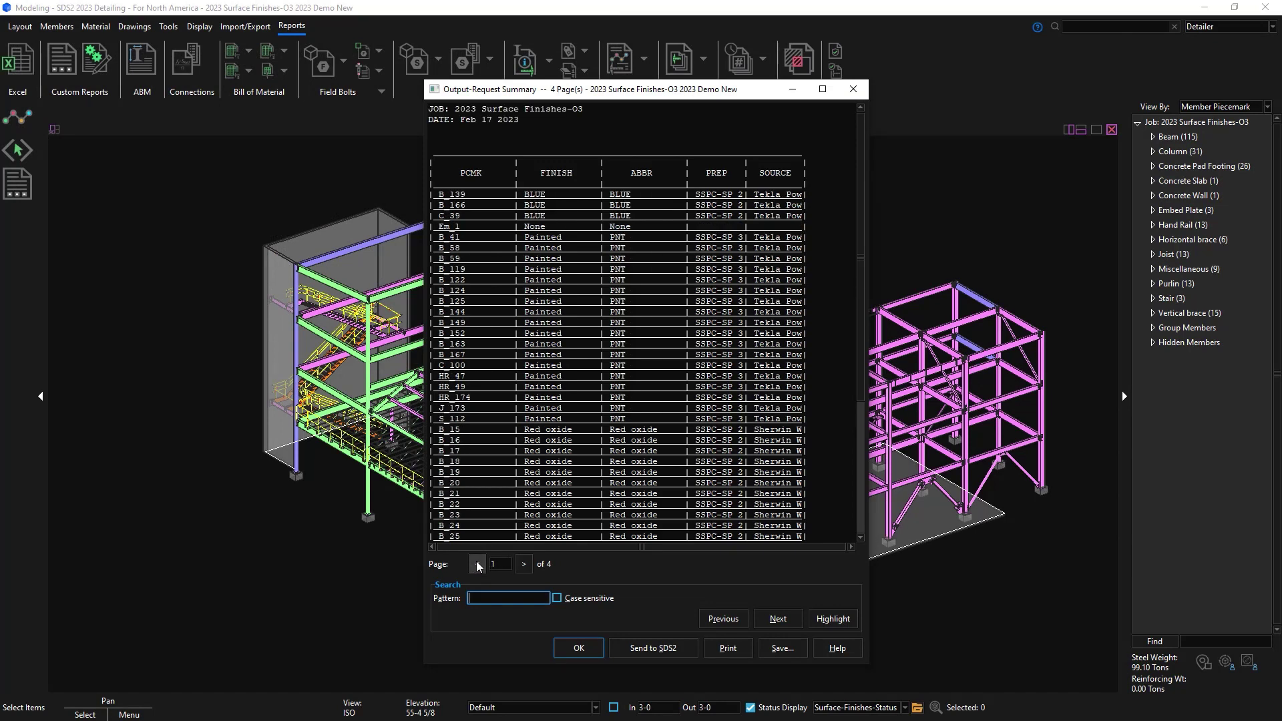
click(578, 649)
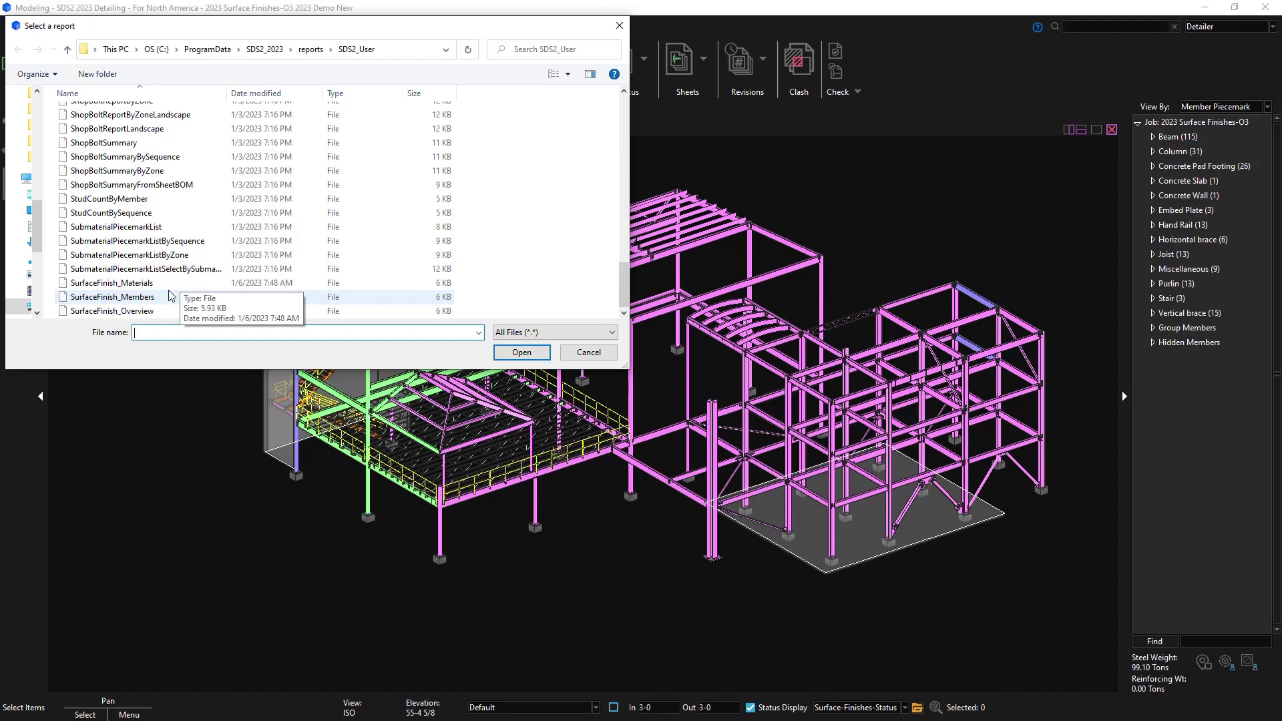
Run the SurfaceFinish_Materials custom report to view finish, preparation, source and area by material piecemark
click(167, 287)
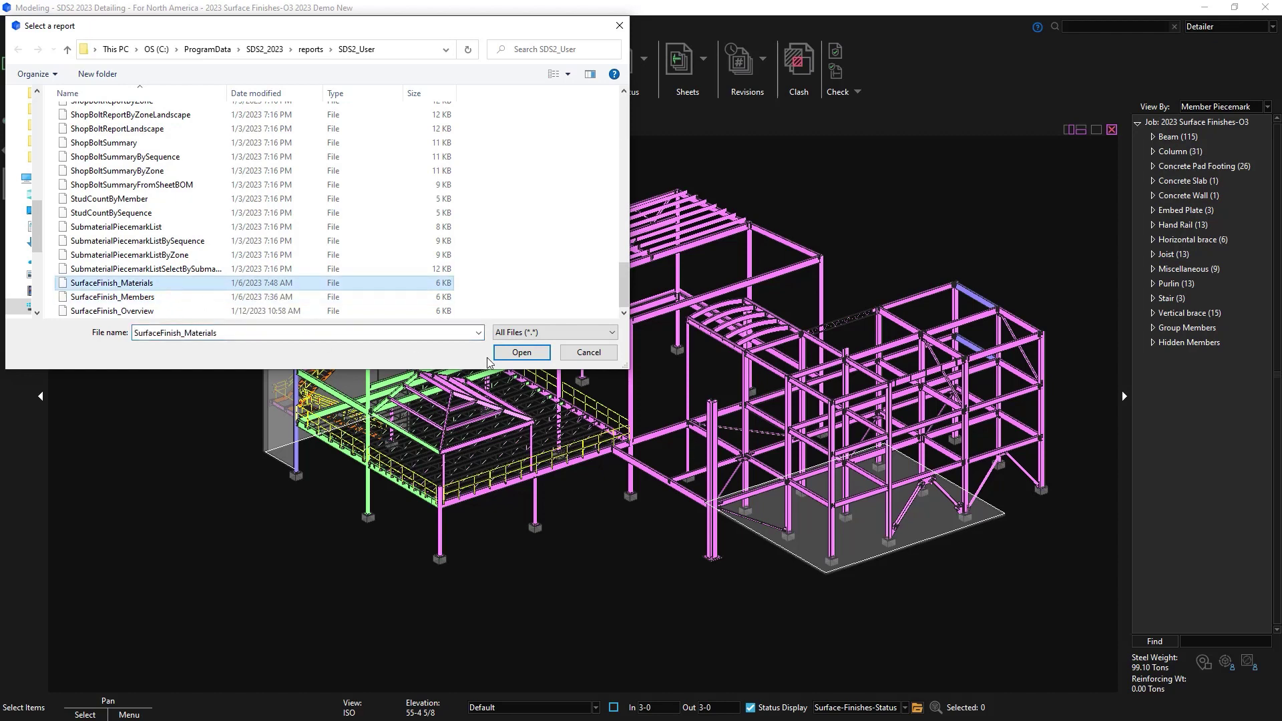
click(522, 352)
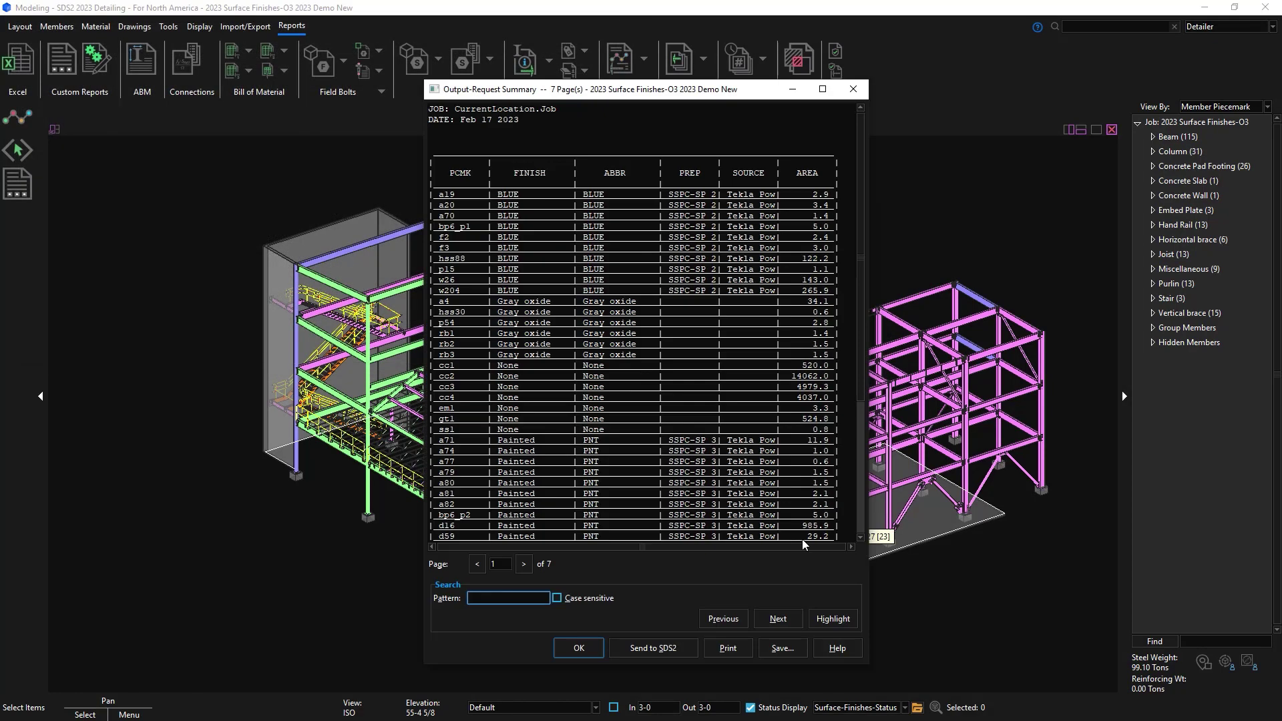
Look through the first two pages of the materials surface finish report and close it
scroll(645, 323, down, 6)
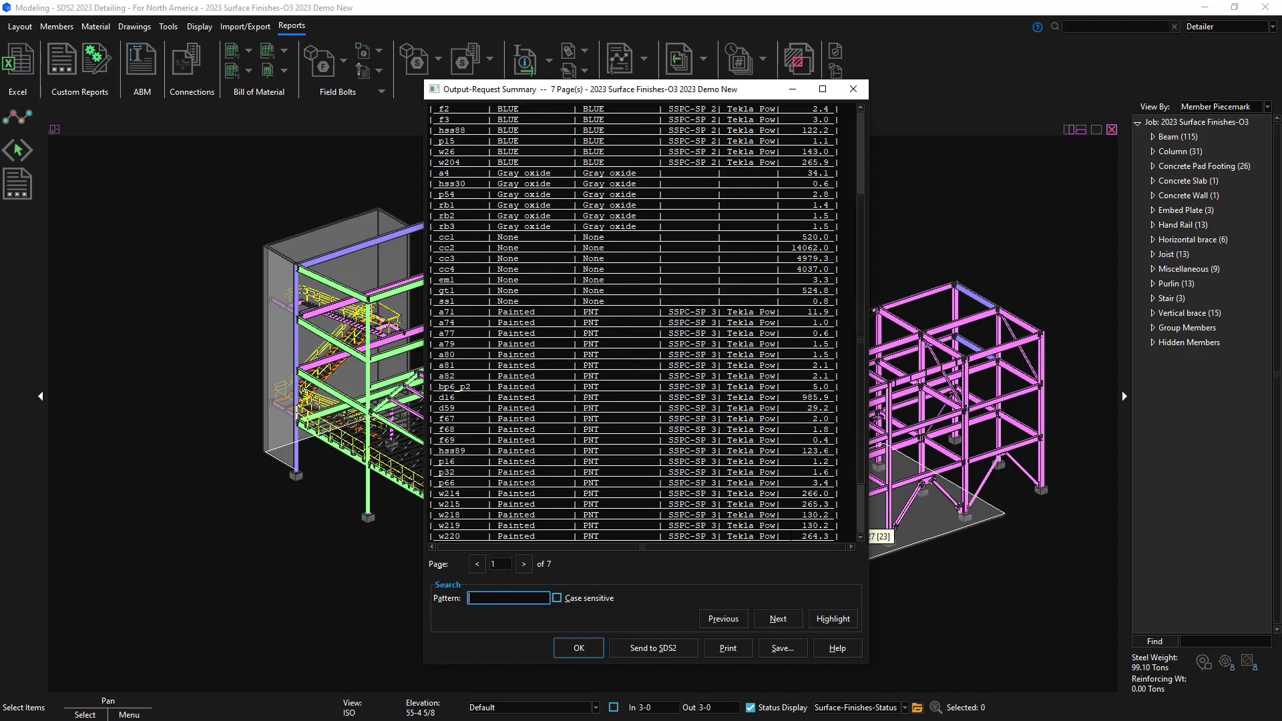
scroll(646, 323, up, 6)
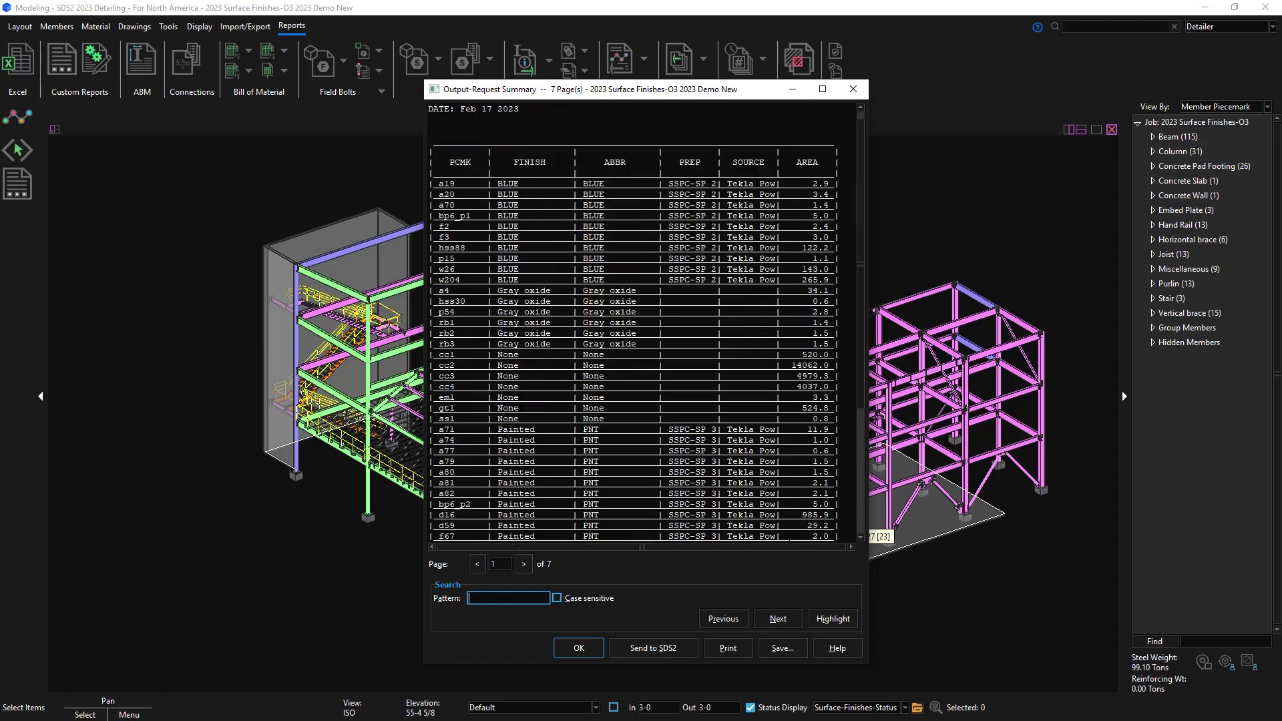
click(524, 565)
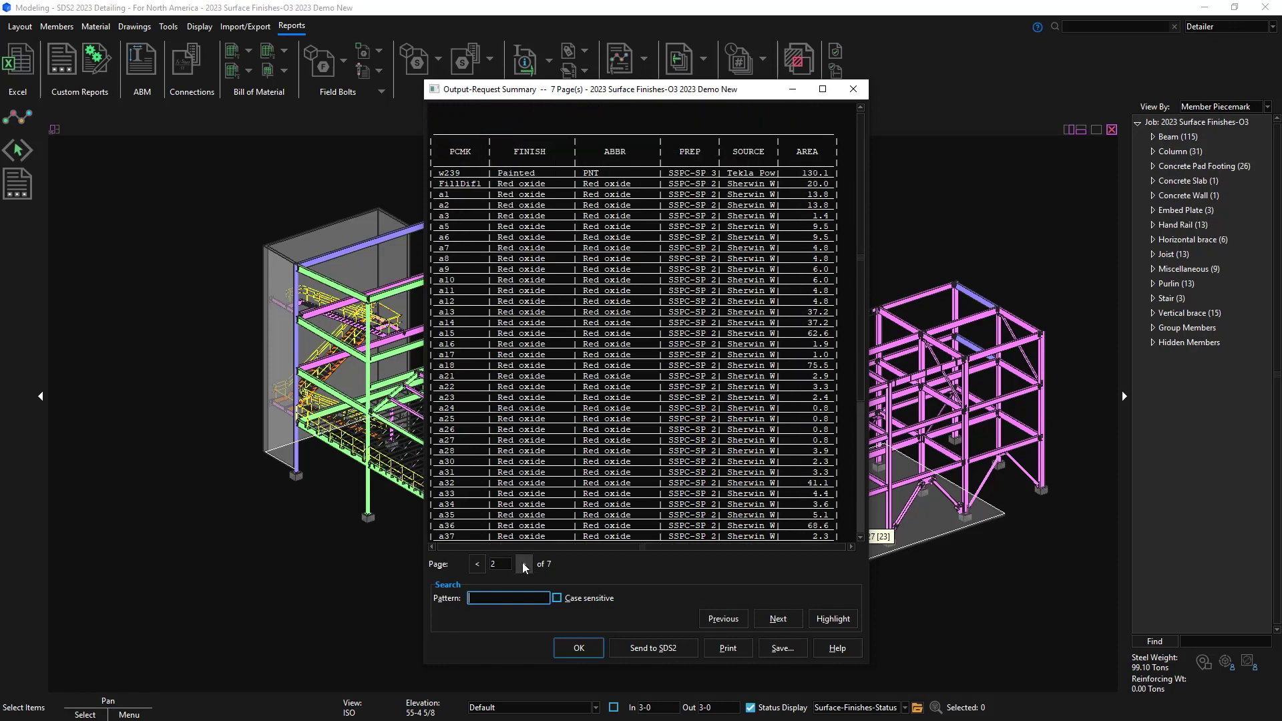
click(580, 647)
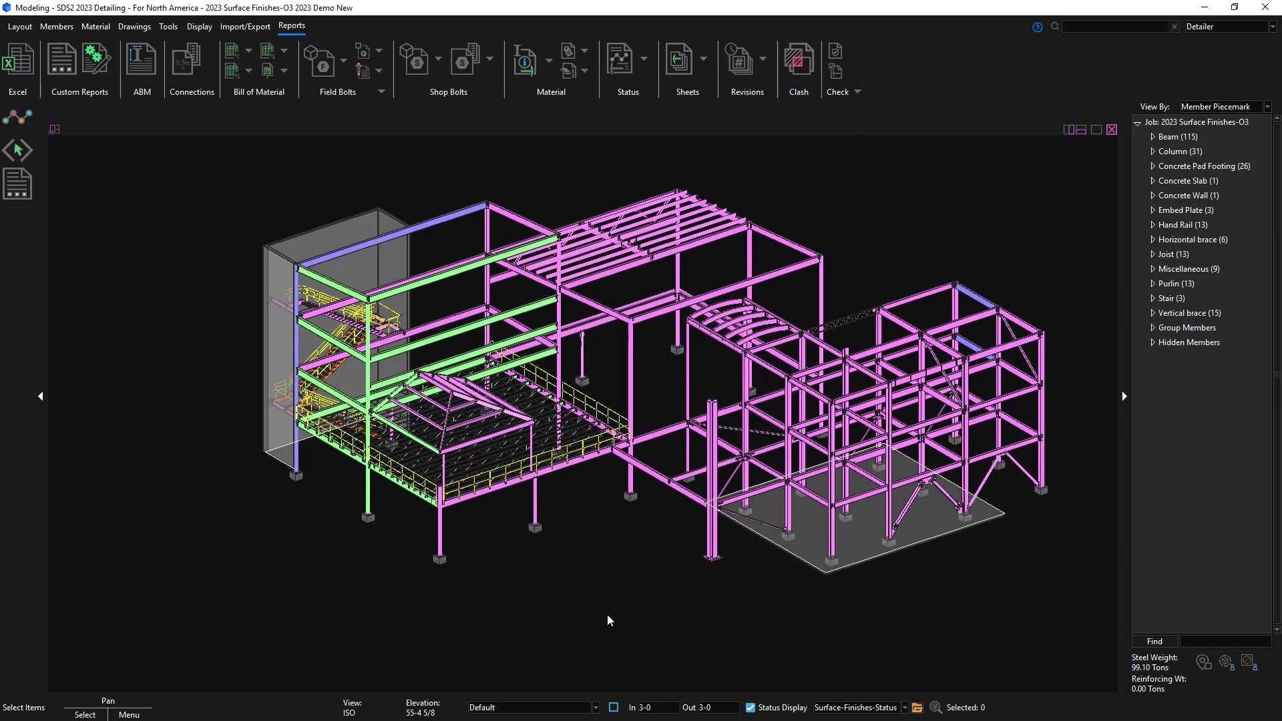
Review which surface finishes are set to be added to the BOM in the job's Surface Finishes settings
scroll(304, 298, up, 5)
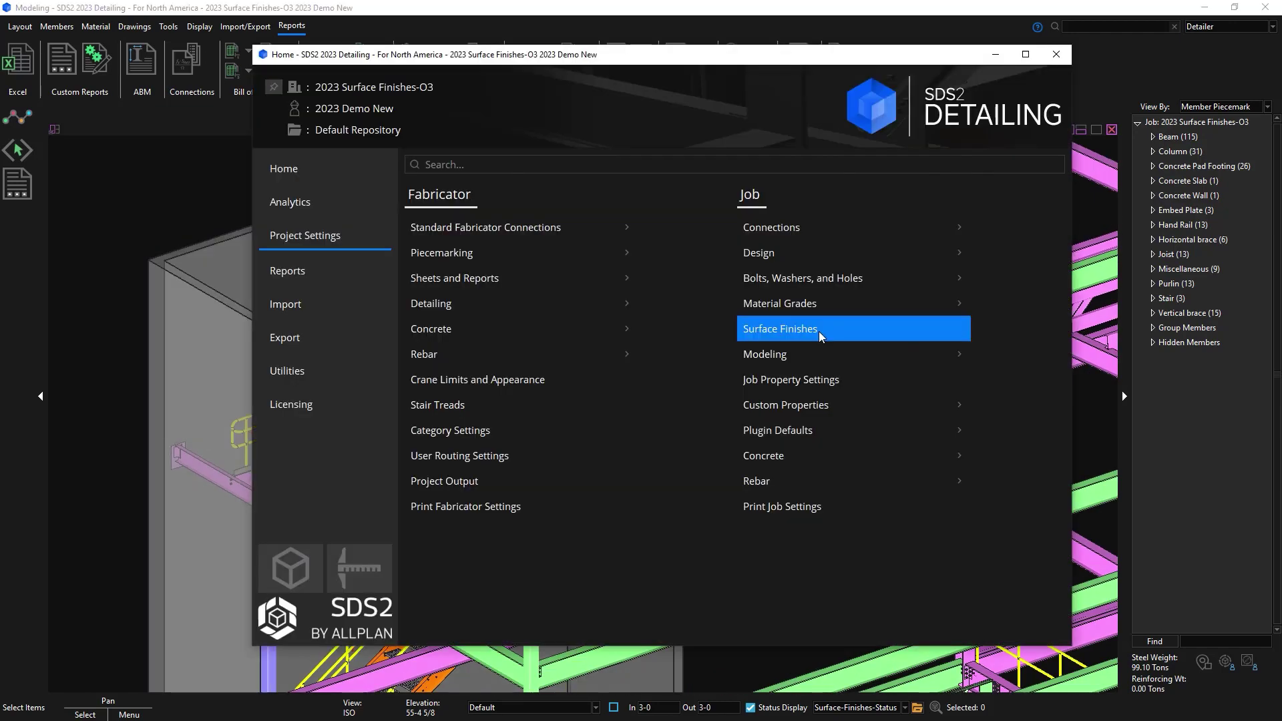
click(821, 336)
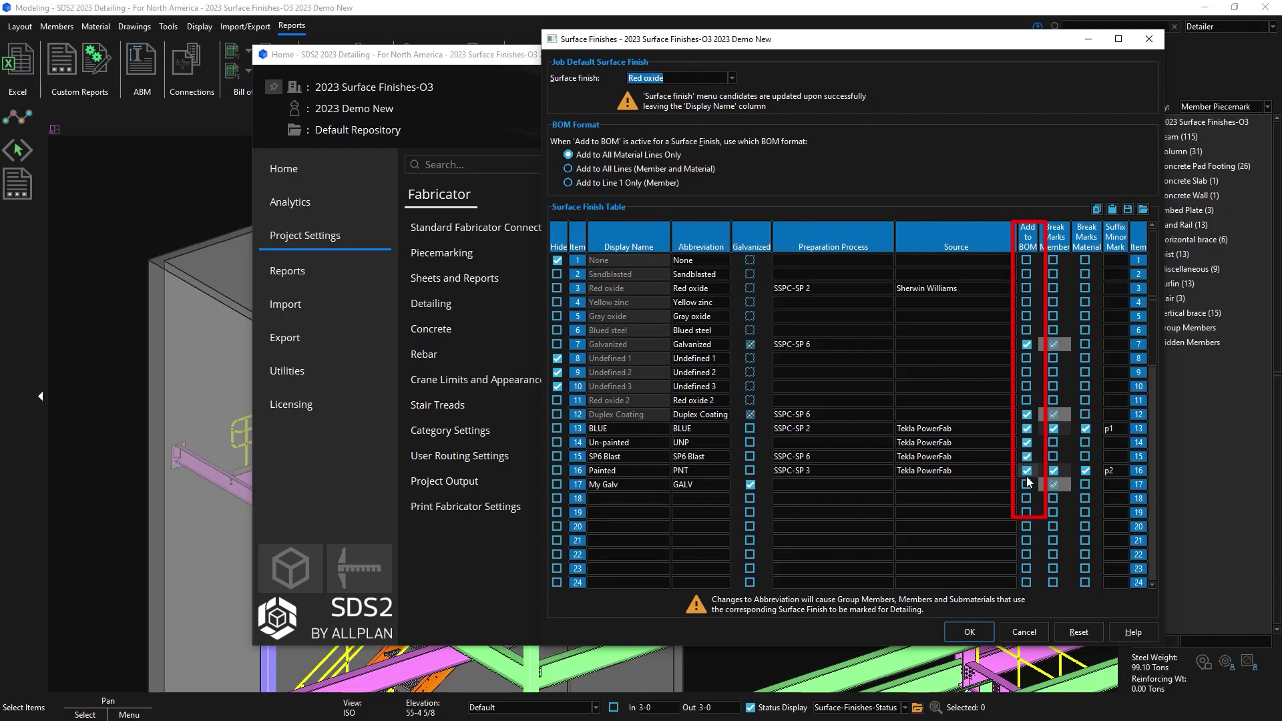
click(1010, 631)
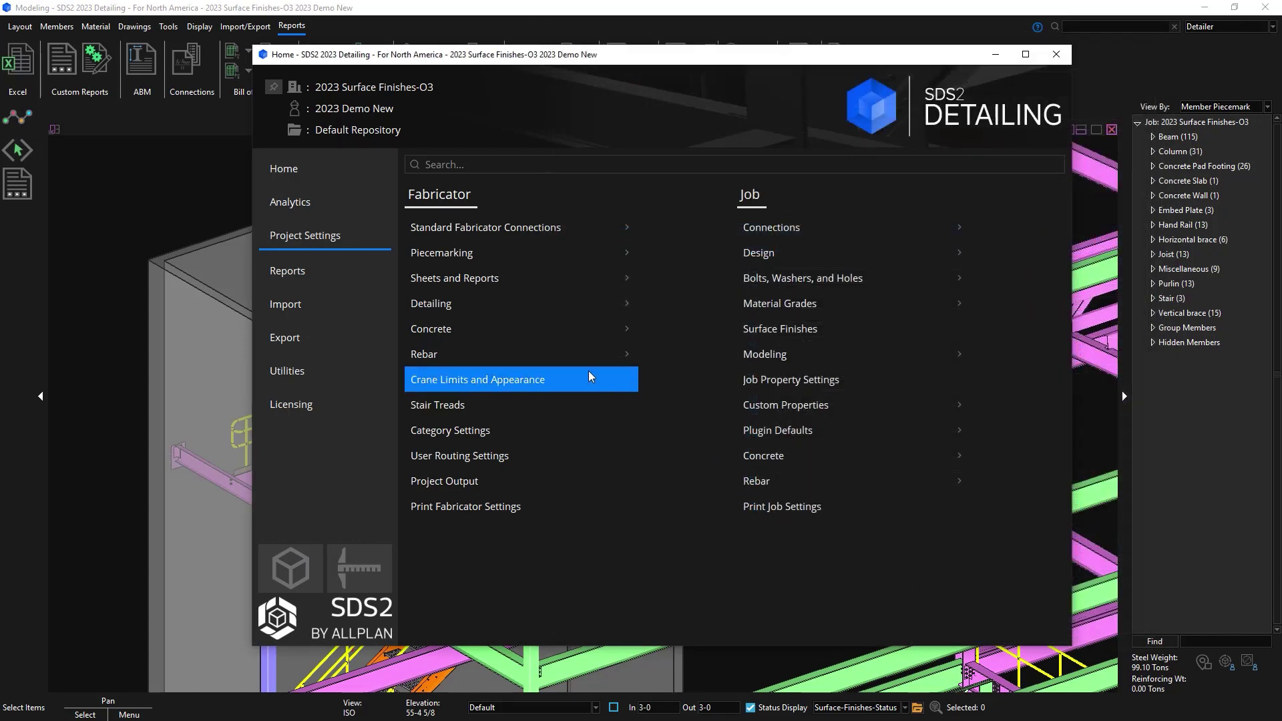
Set the Surface Finish plot order to 8 in the fabricator's Bill of Material Layout and close the project settings
click(527, 283)
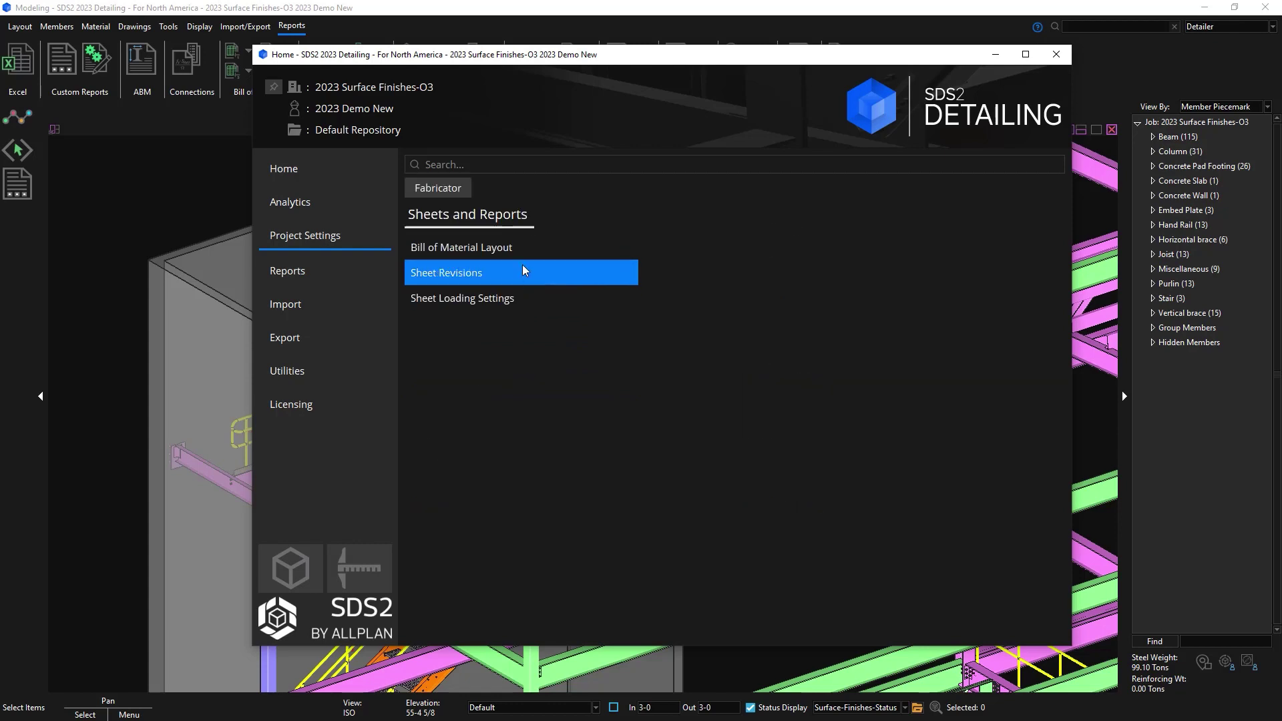
click(526, 251)
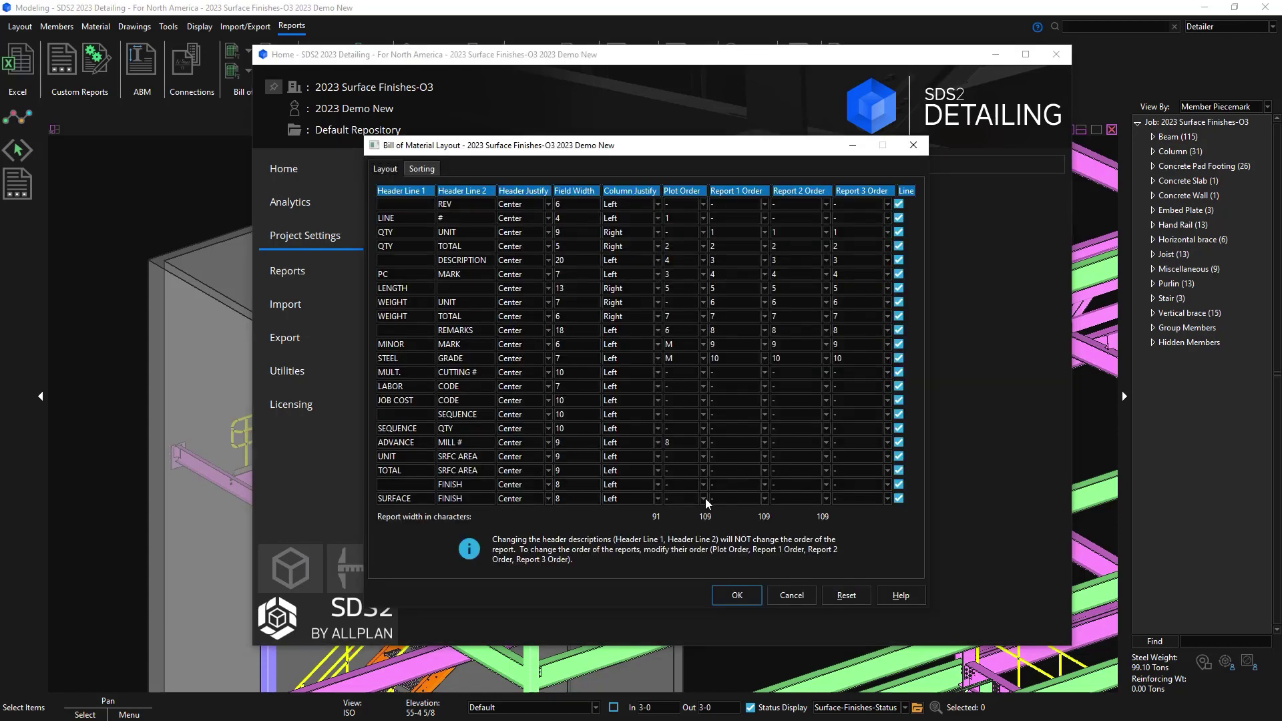
click(704, 499)
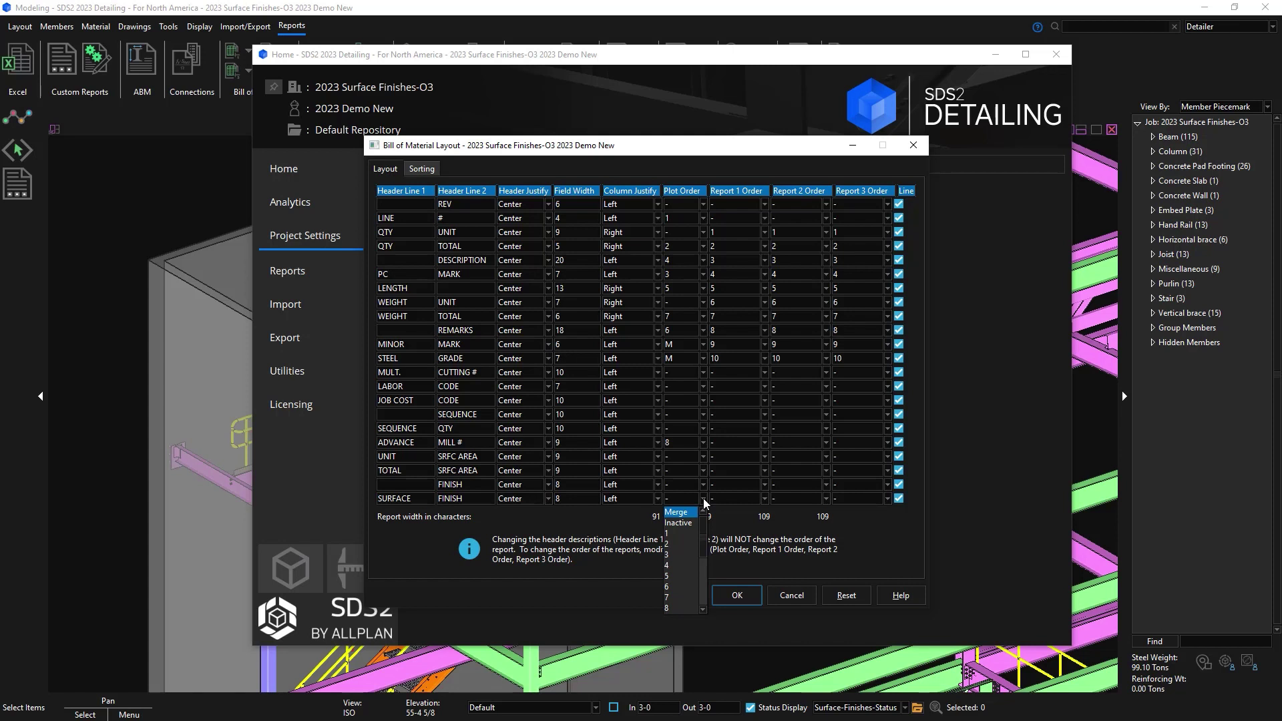
click(679, 607)
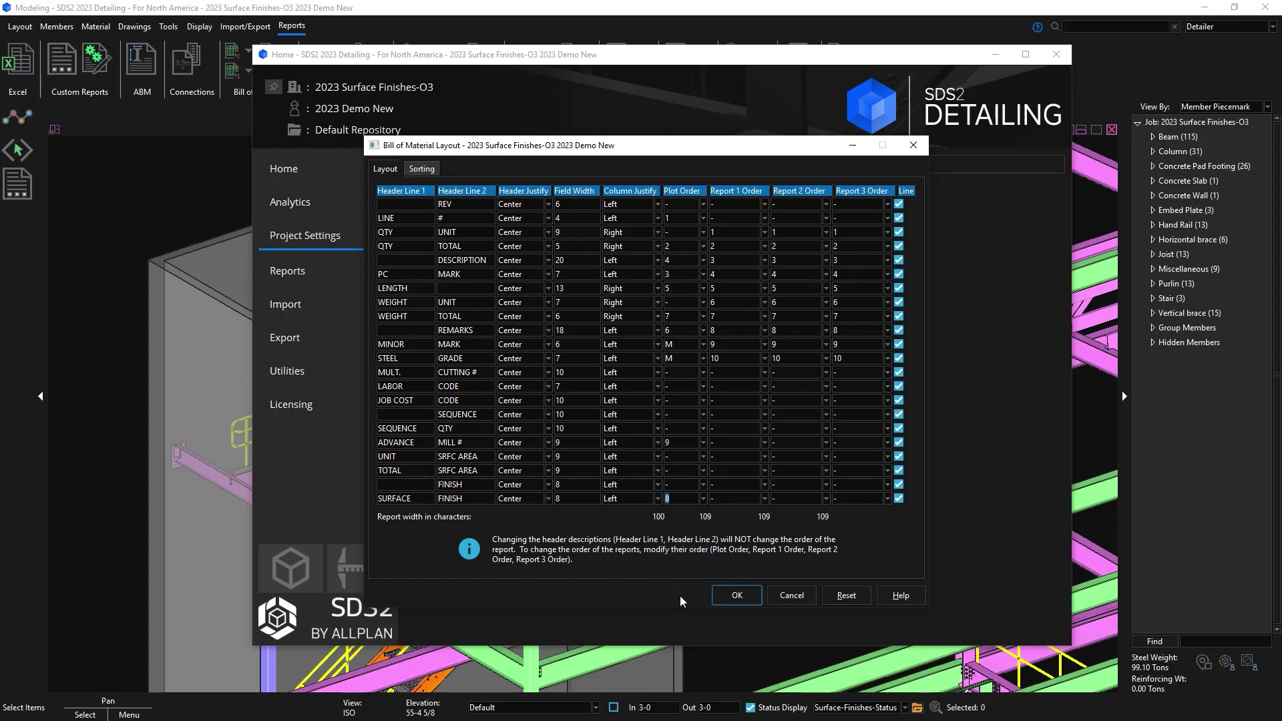
click(736, 595)
click(1056, 54)
Open the updated detail drawing of the top beam B_166 at the stair tower and review its bill of material's Surface Finish column
click(519, 264)
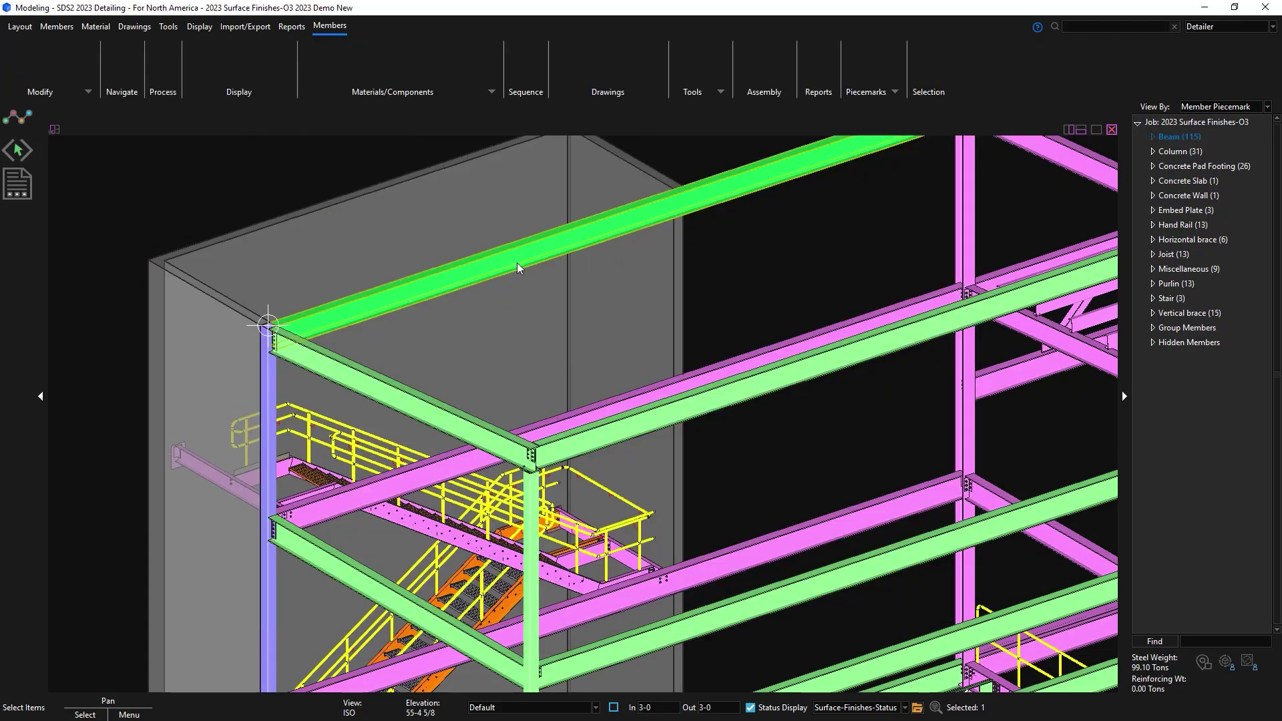
right_click(519, 267)
click(542, 294)
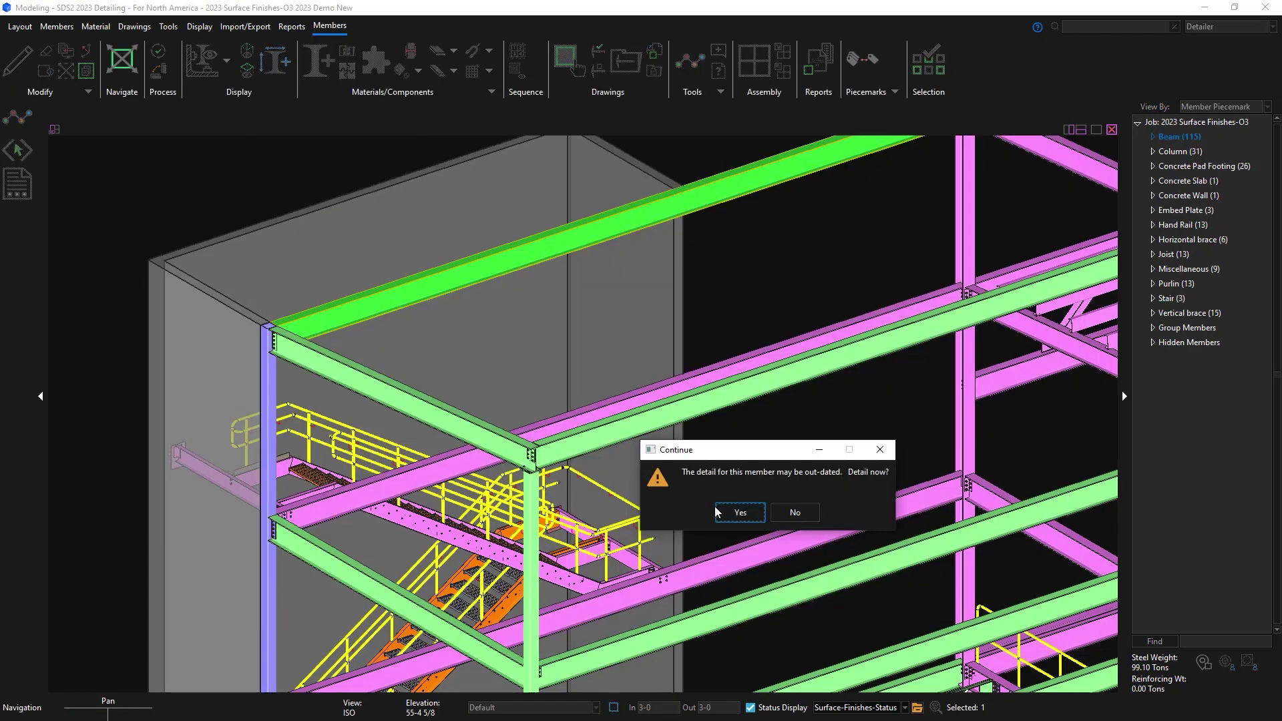
click(739, 514)
click(557, 576)
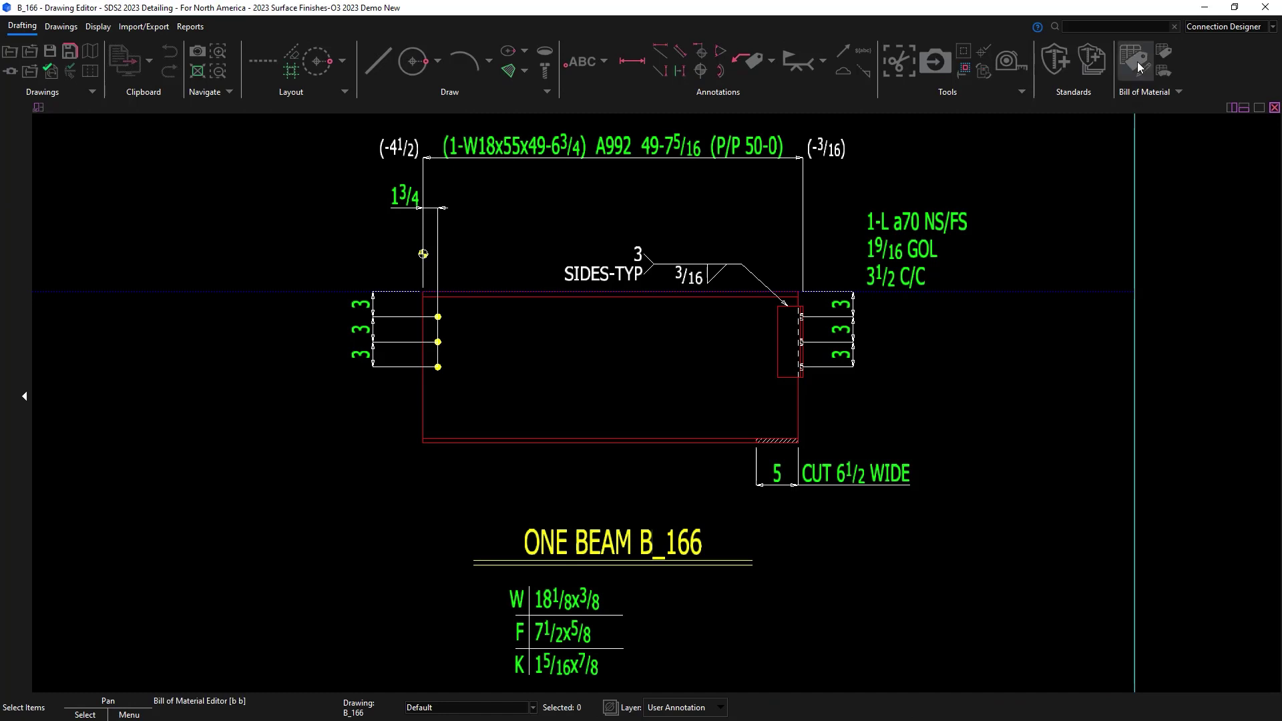
click(1136, 62)
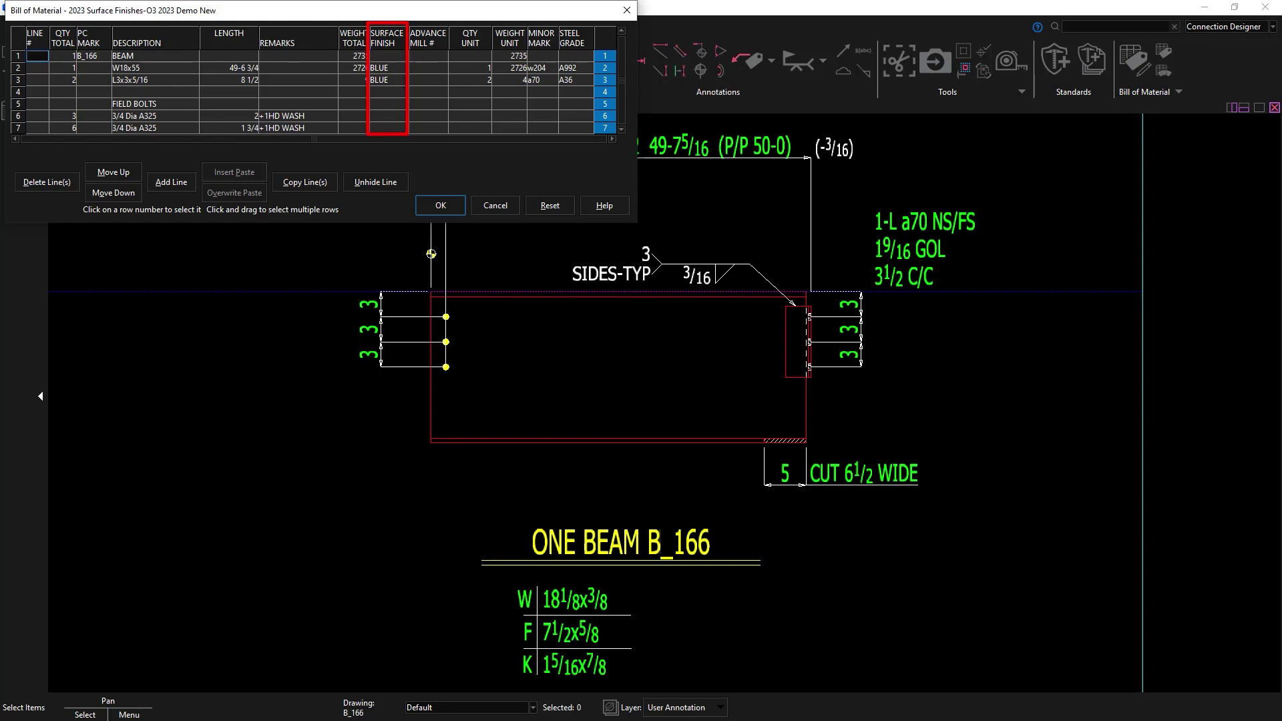
click(441, 205)
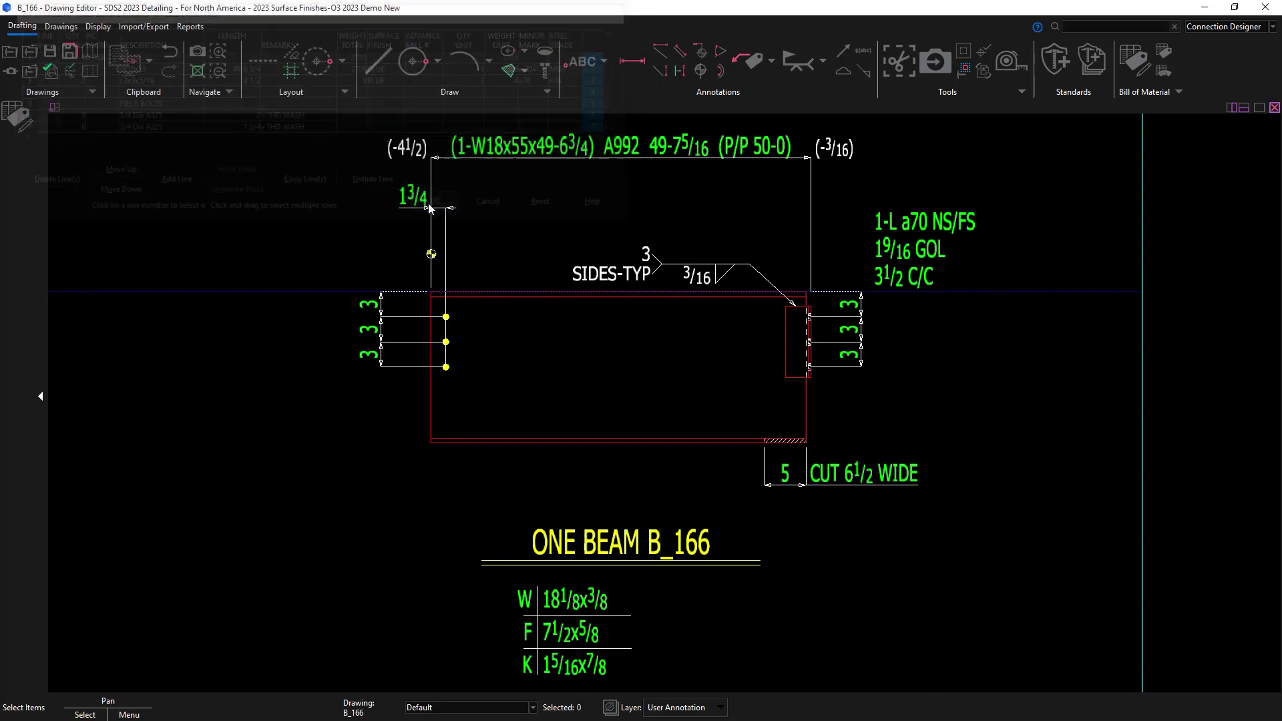
Open detail sheet 1 in the Drawing Editor
click(6, 57)
click(880, 444)
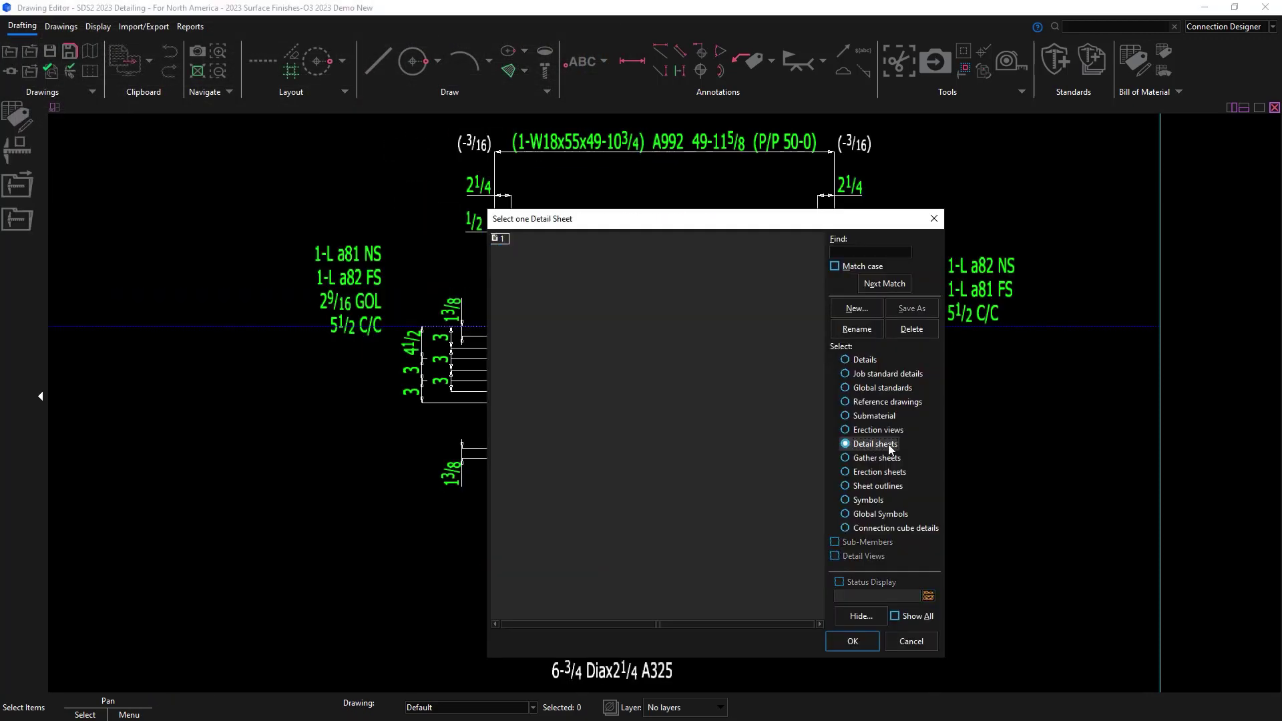
click(503, 239)
click(852, 641)
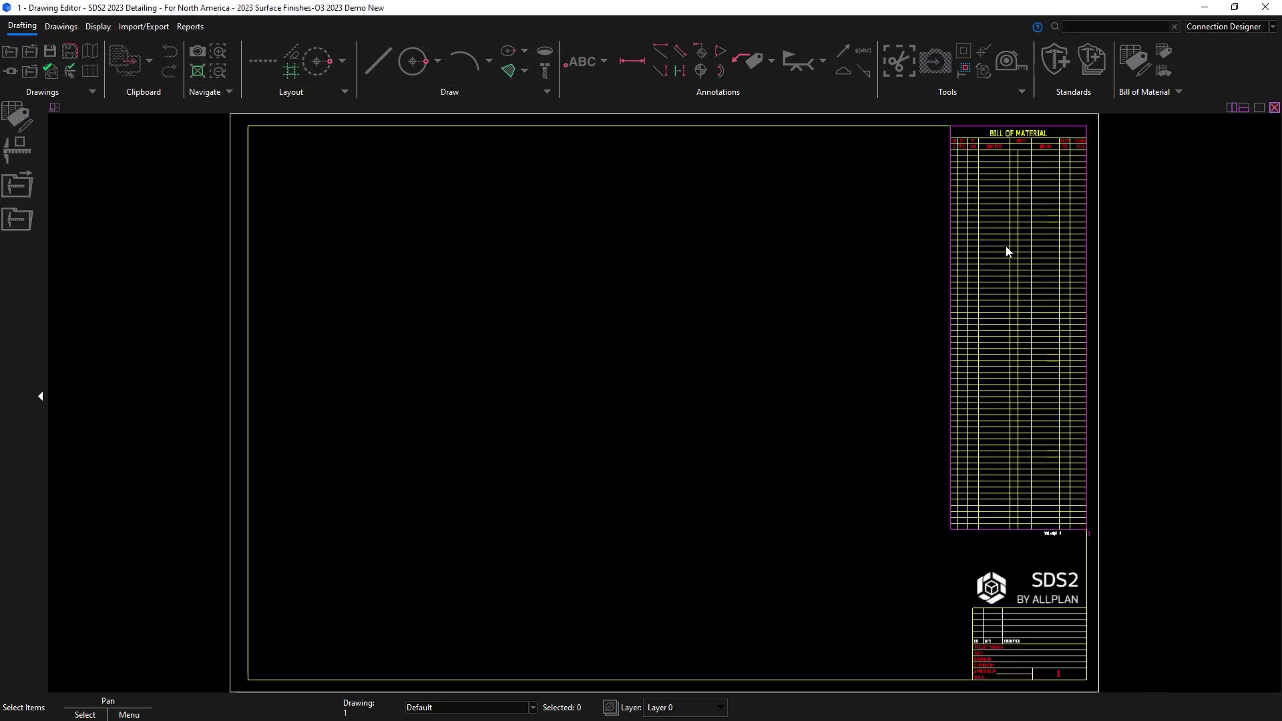
Set the Surface Finish plot order to 8 in this sheet's bill of material layout, placing it between Weight Total and Advance Mill #
double_click(1087, 155)
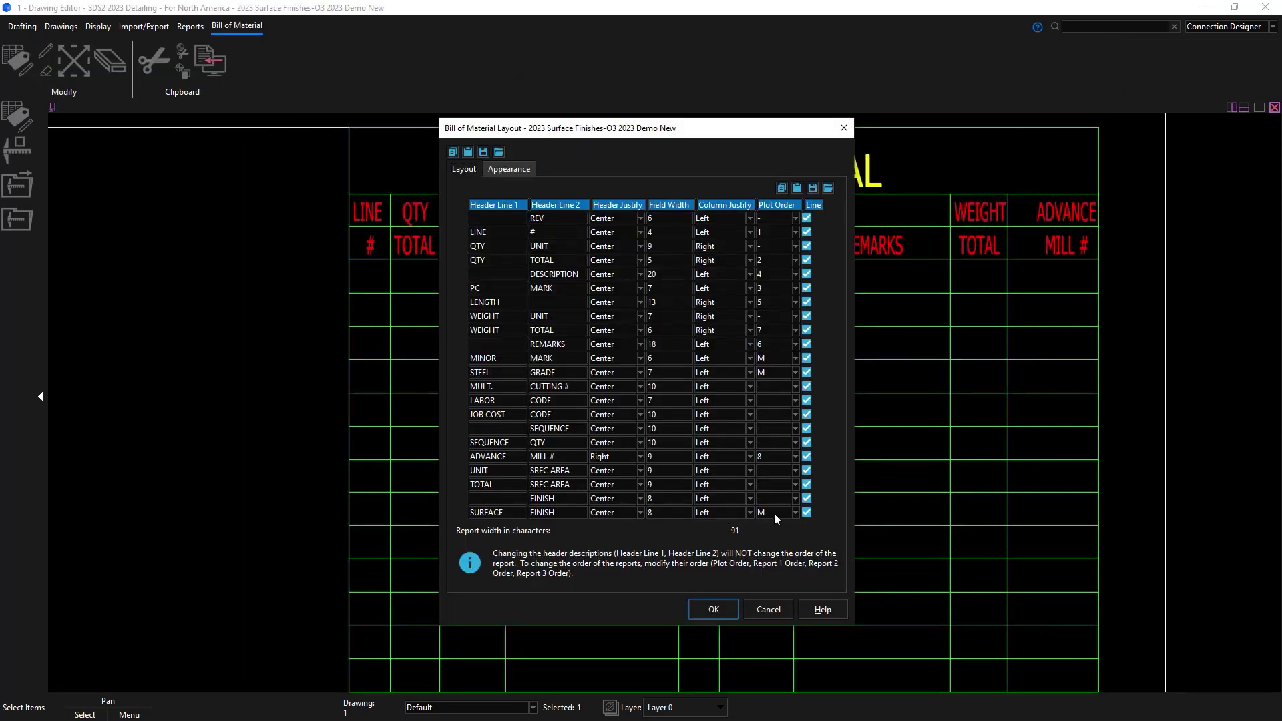
click(794, 513)
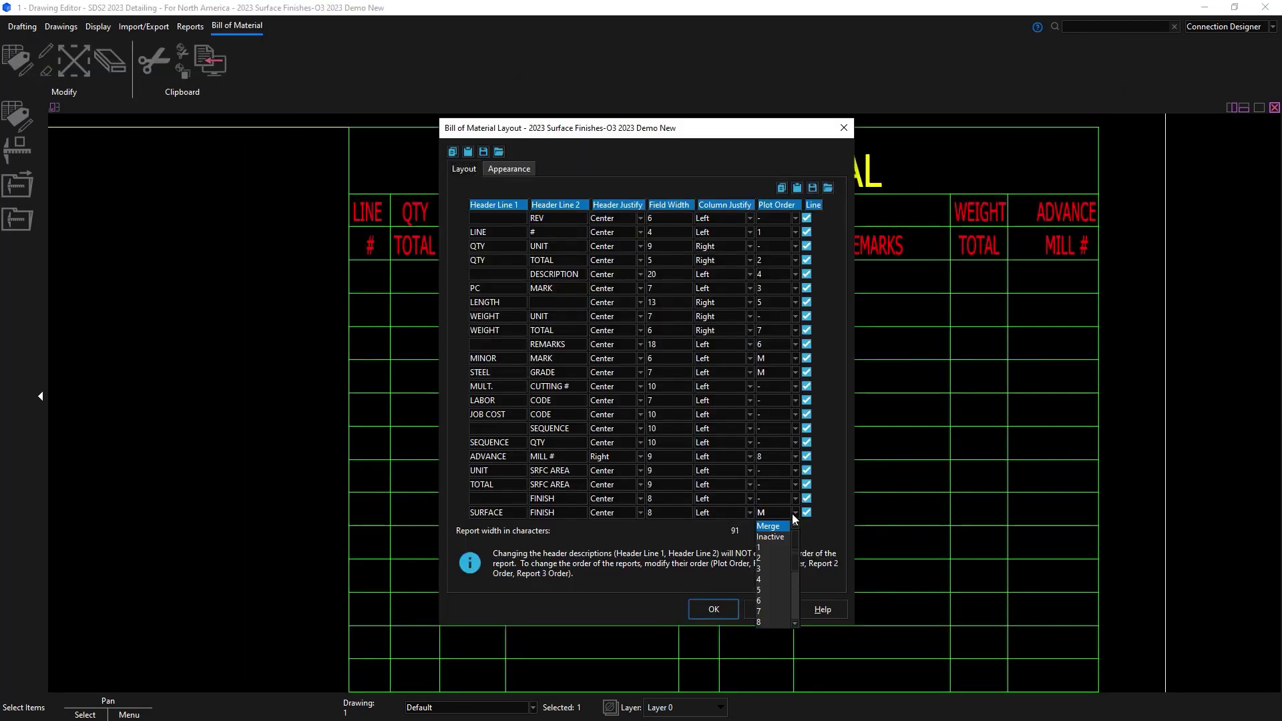
click(768, 613)
click(714, 609)
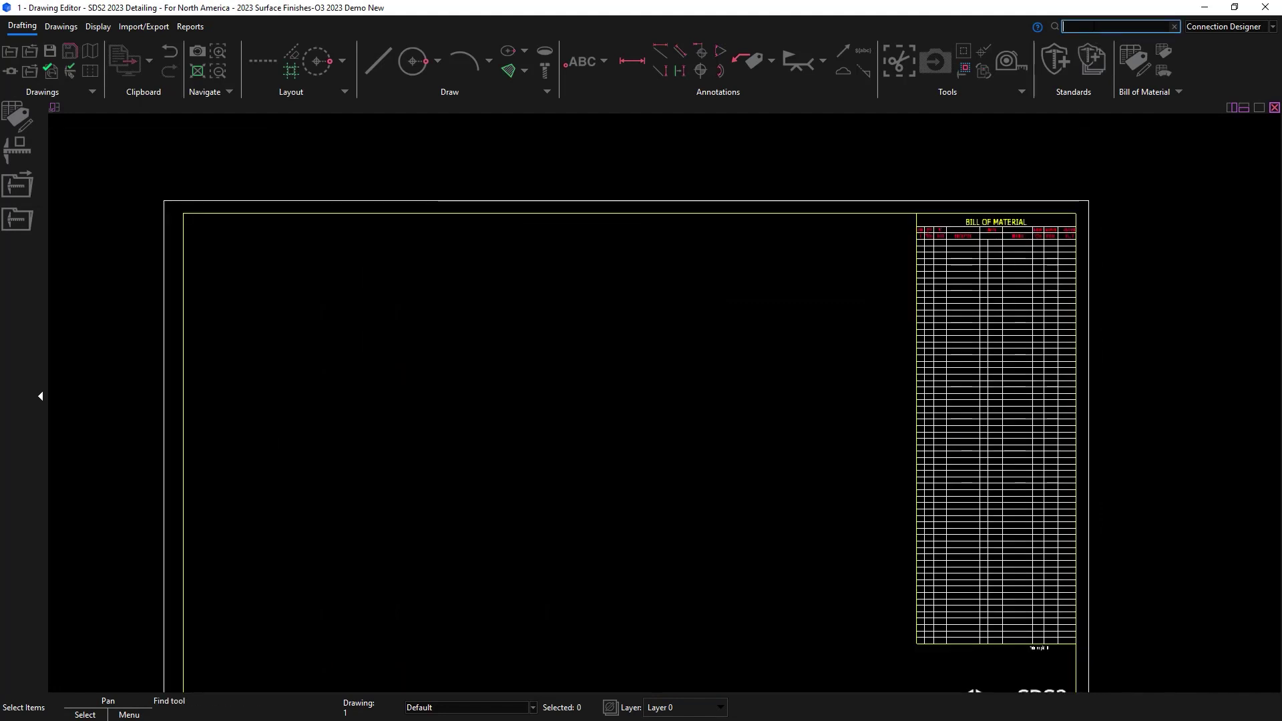
Add a table from the Report Writer report Table-DetailSheet-SurfaceFinish-Materials at the upper-left corner of the sheet border
text(table add)
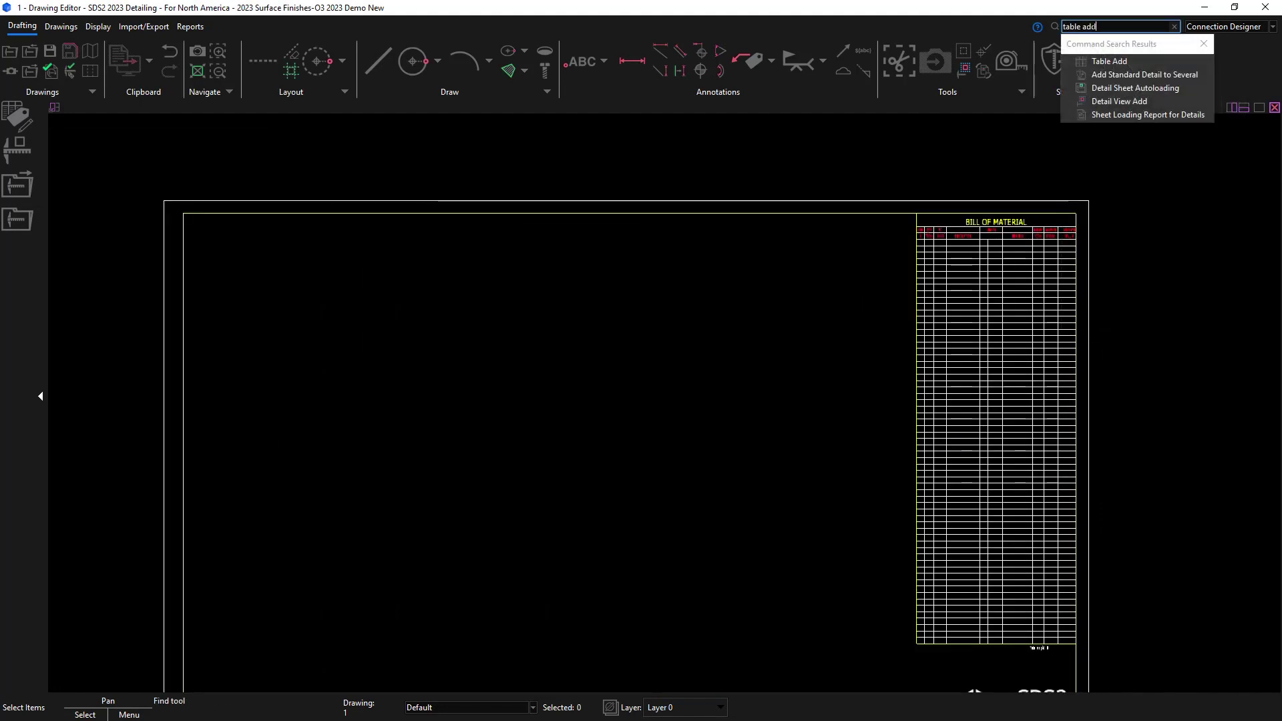
click(1108, 61)
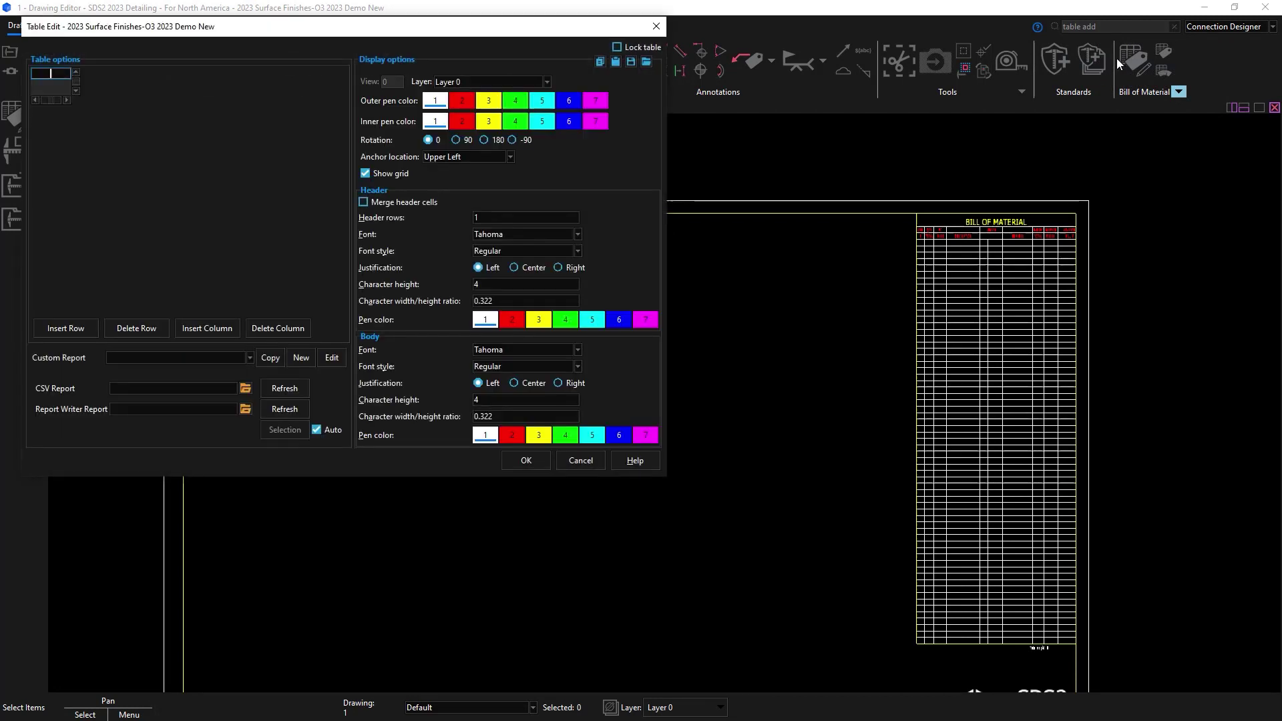
click(243, 411)
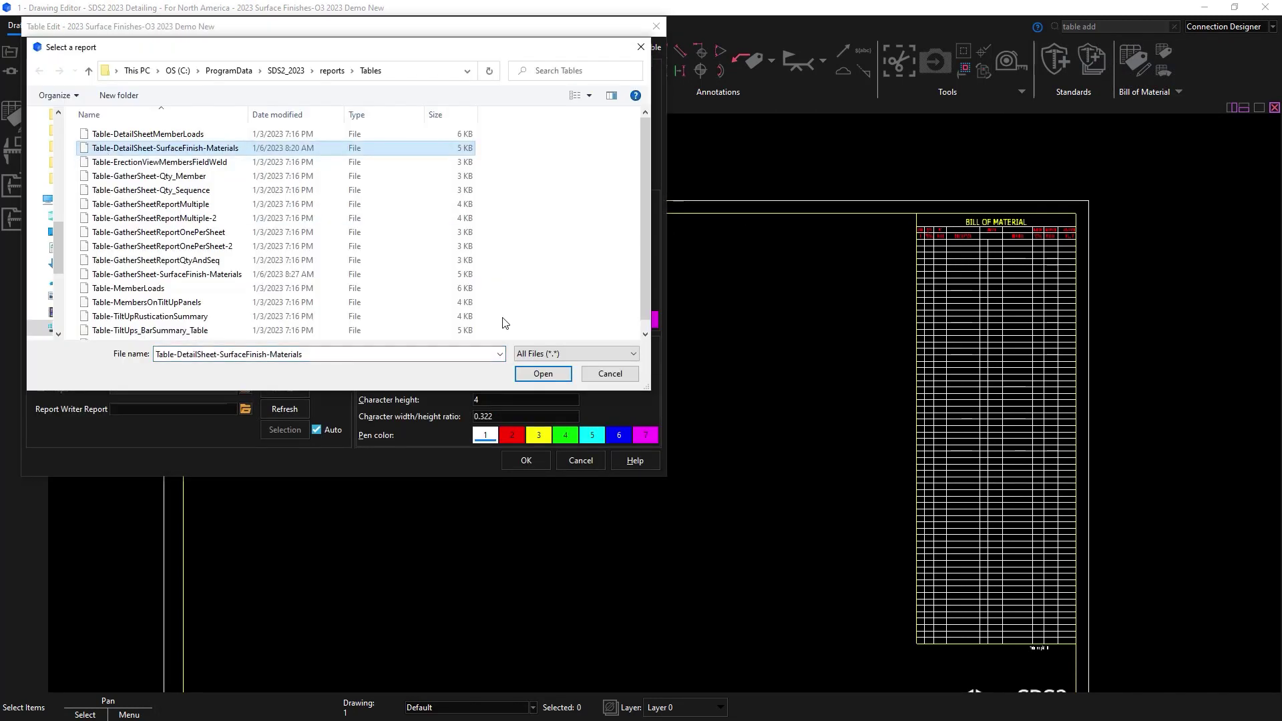
click(542, 372)
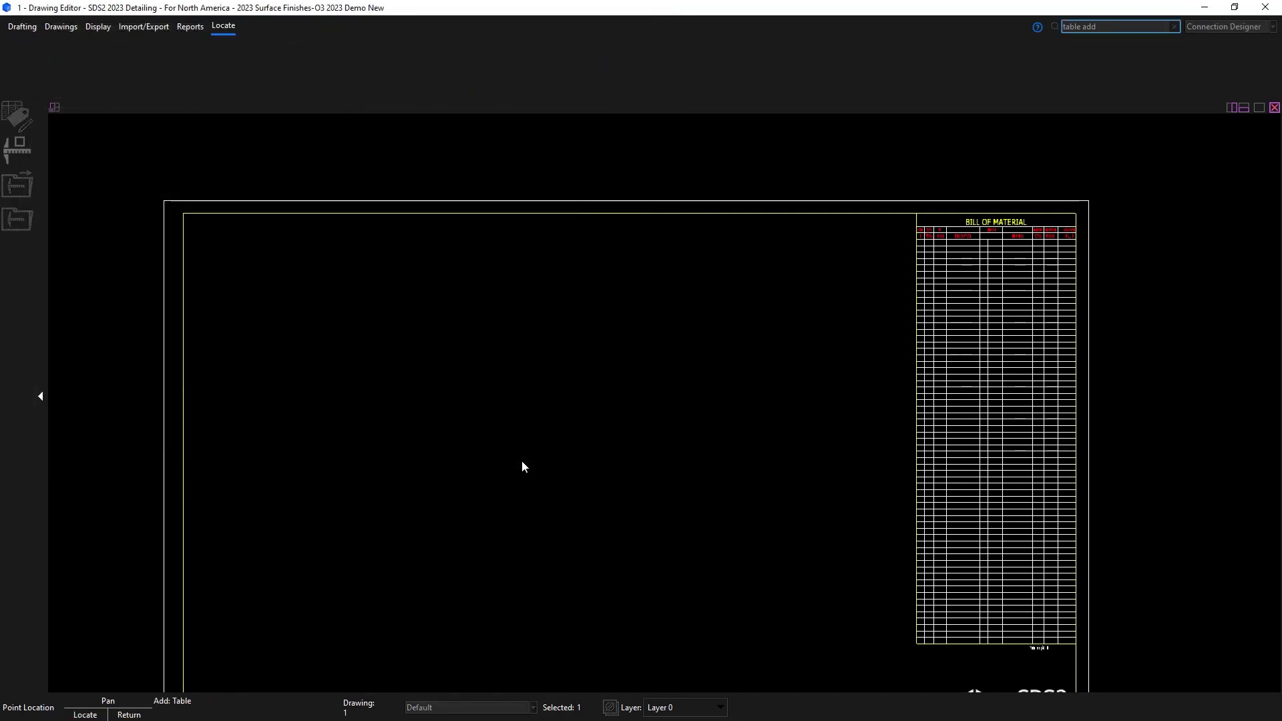
click(190, 225)
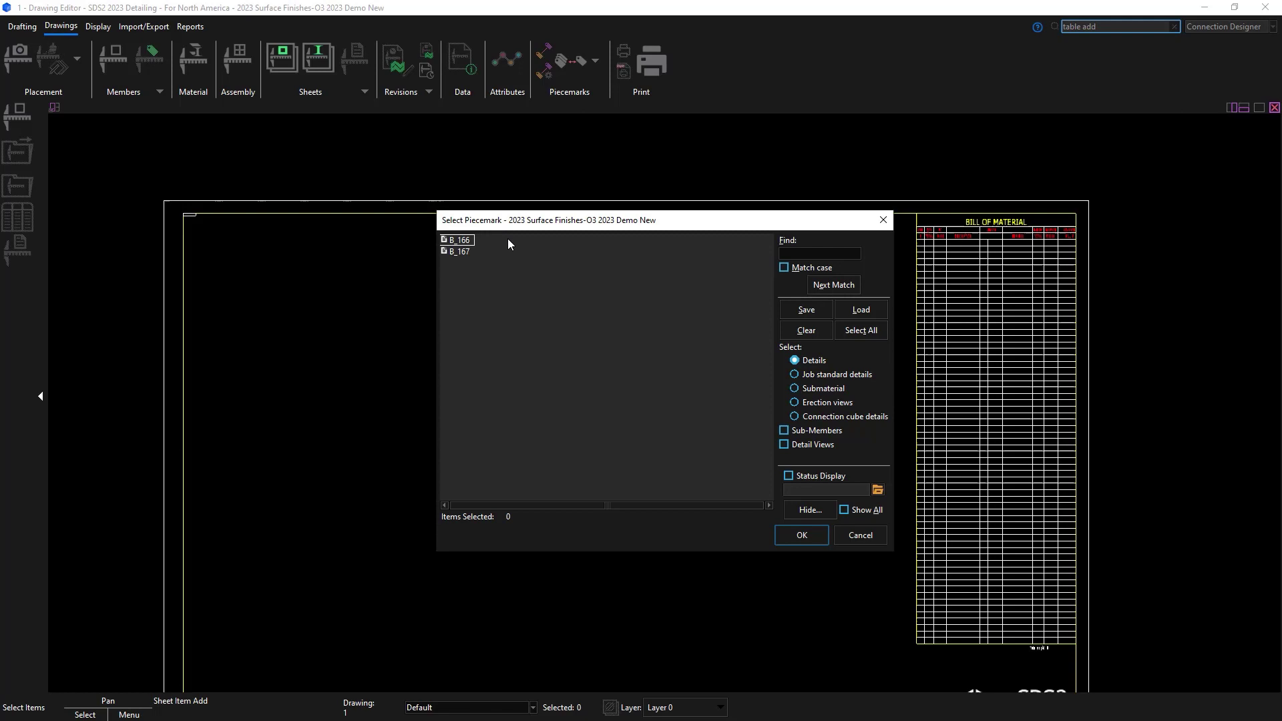
Place the detail of beam B_166 on the sheet and inspect the Surface Finish column of the filled bill of material
click(804, 540)
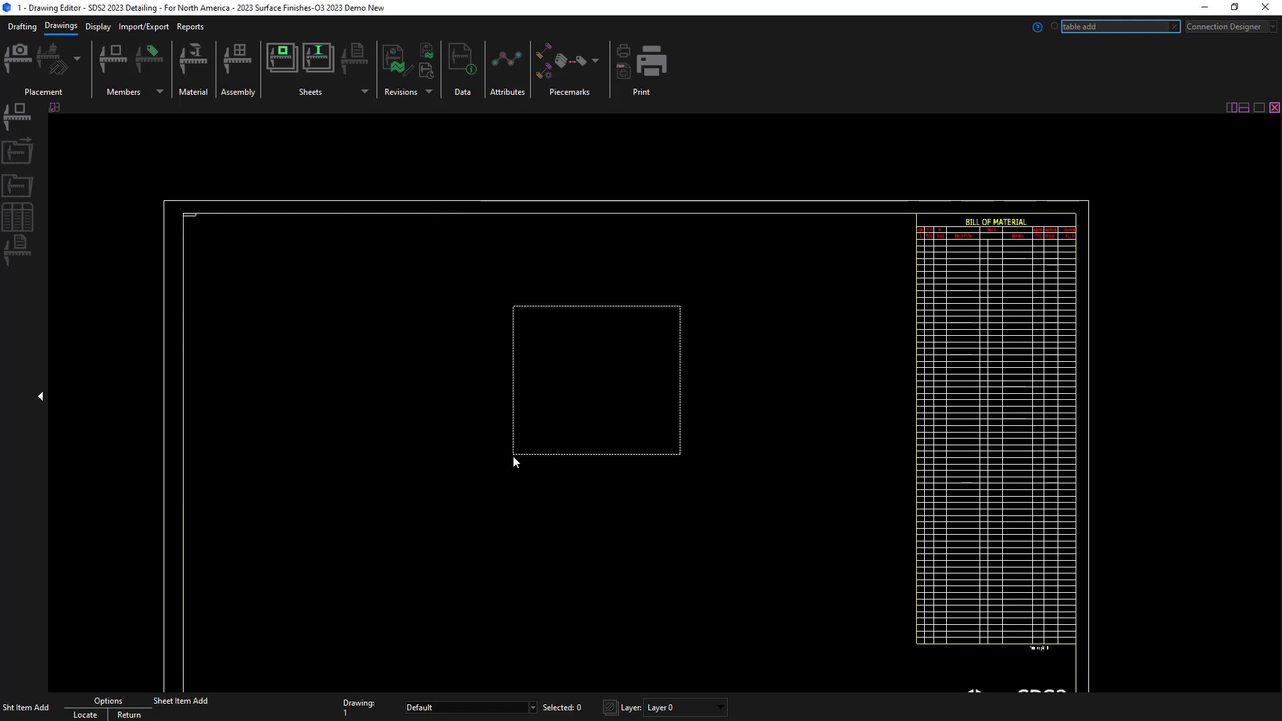
click(405, 398)
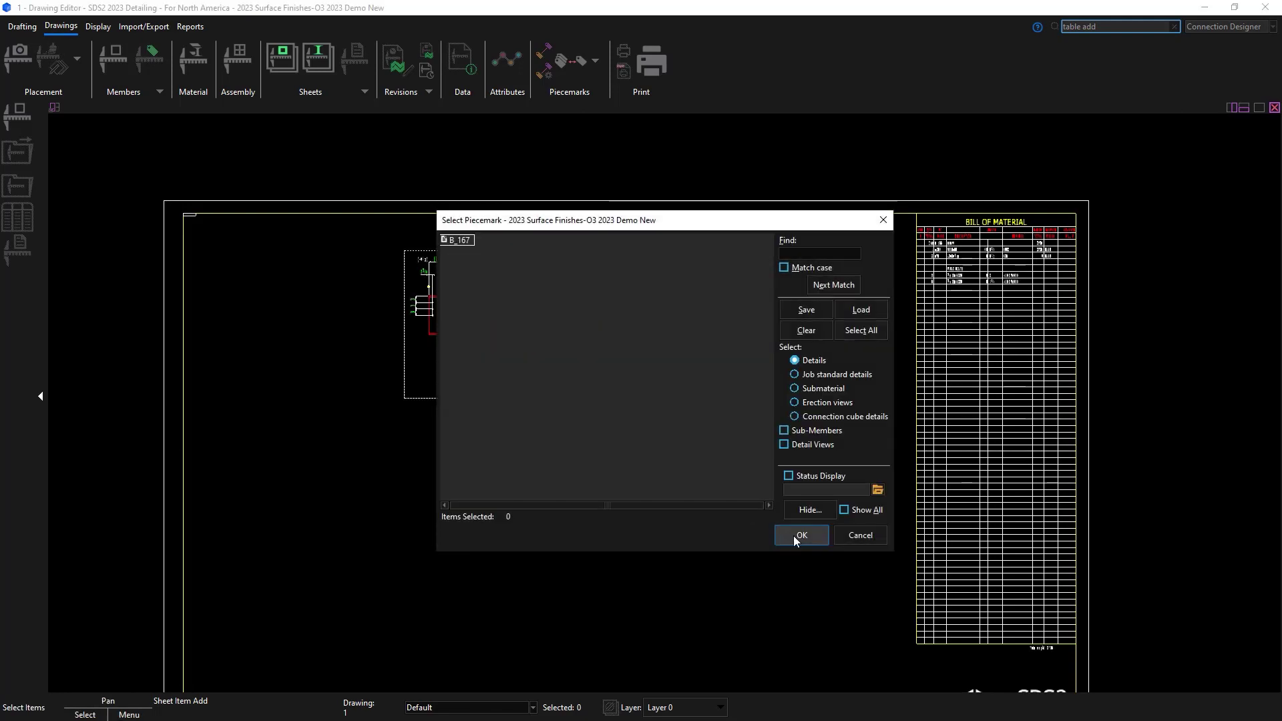
click(802, 535)
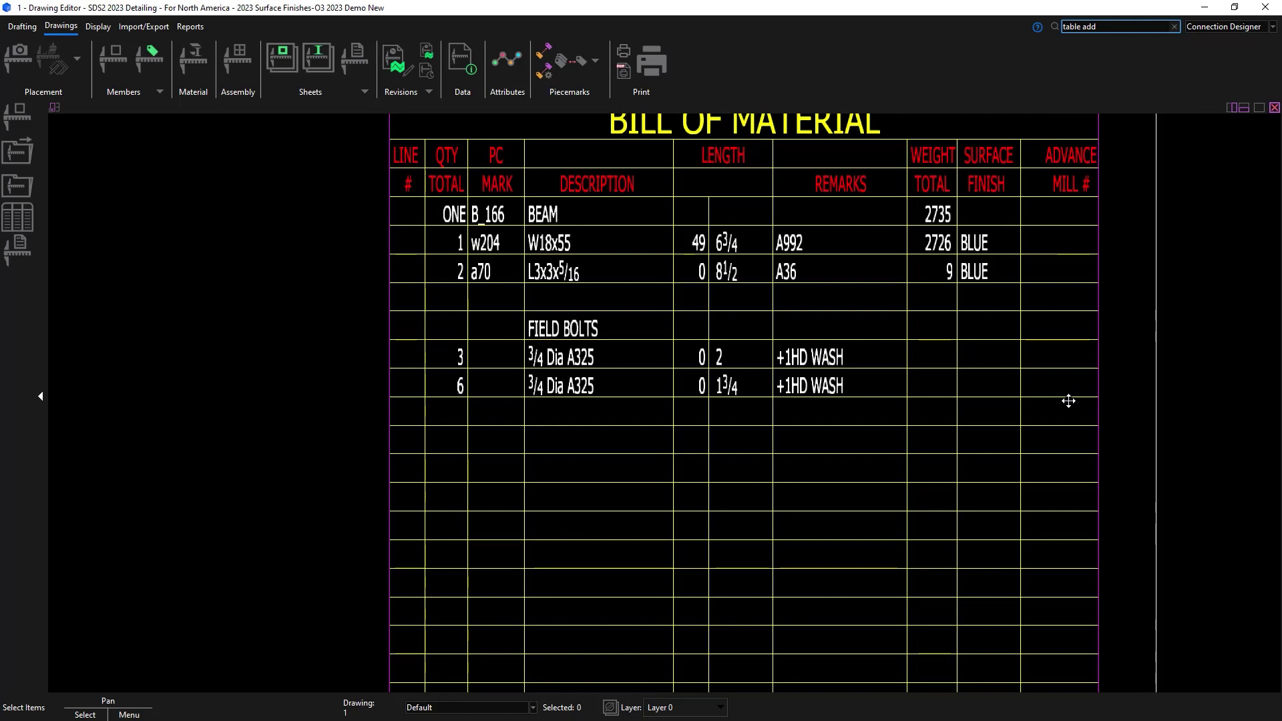
scroll(1071, 401, down, 5)
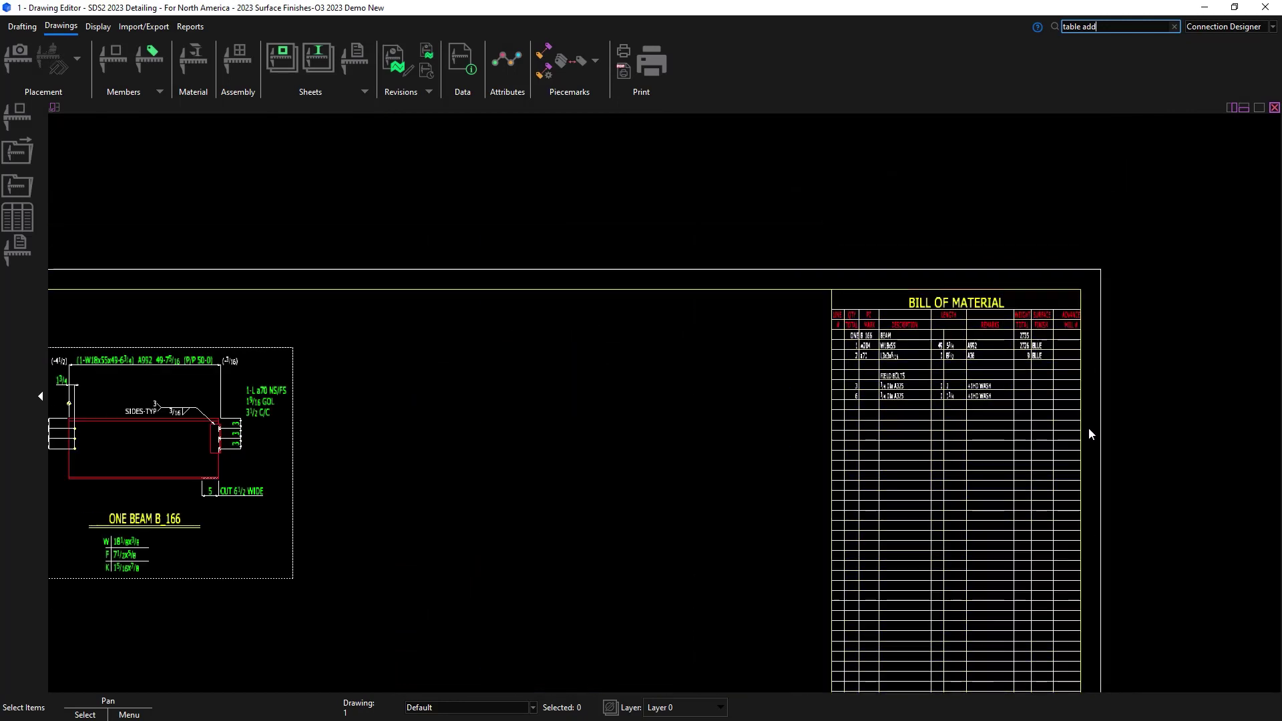
scroll(430, 363, up, 4)
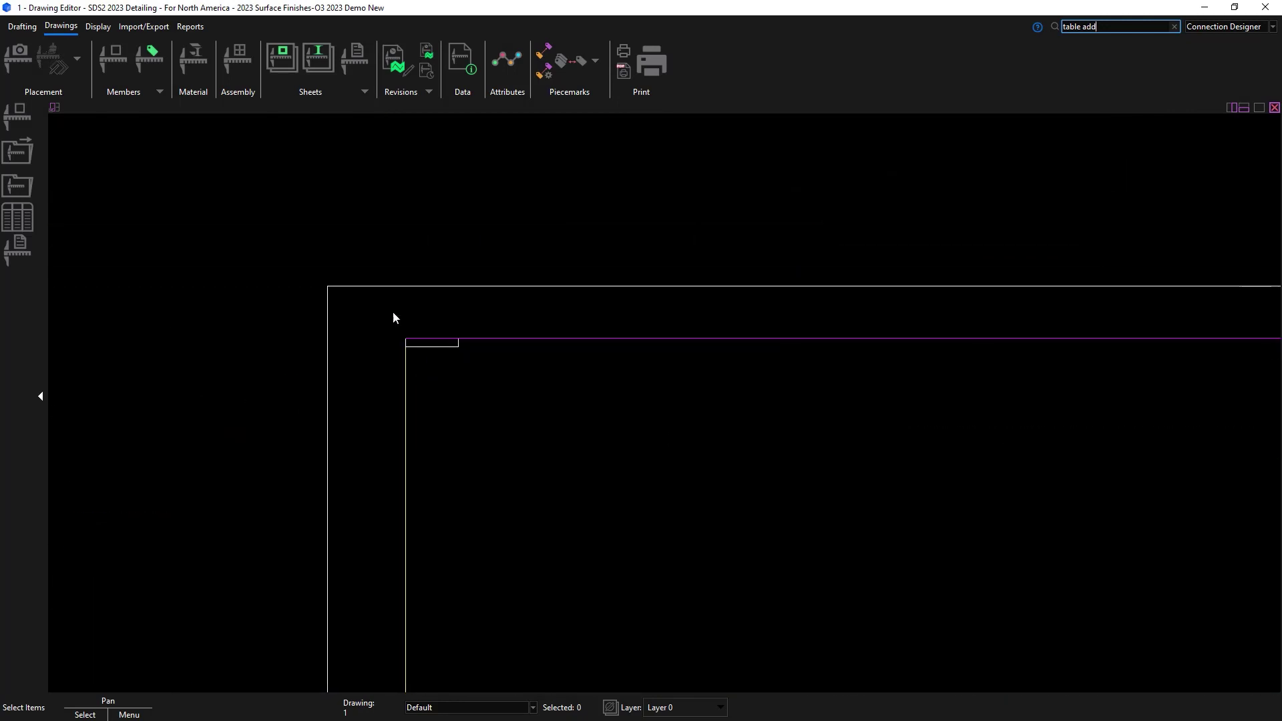
Examine the surface finish table on the sheet for material piecemark a1
click(24, 26)
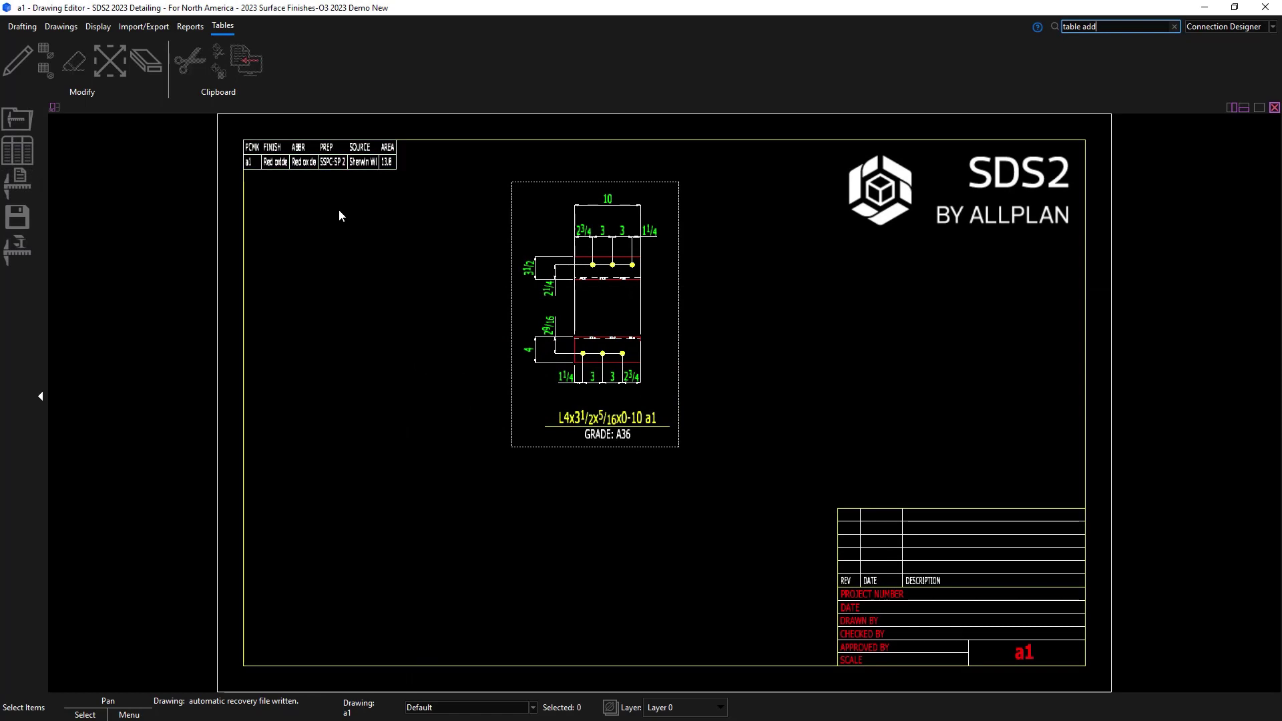
scroll(300, 142, up, 5)
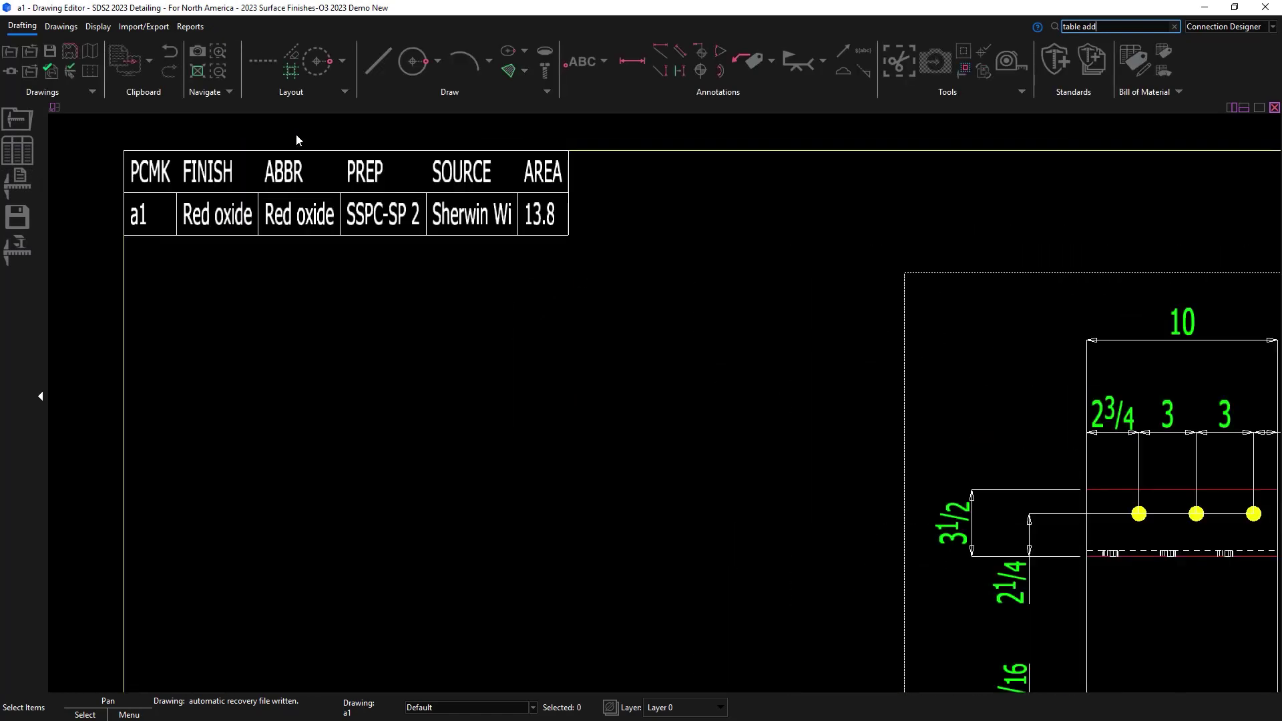
scroll(296, 139, down, 5)
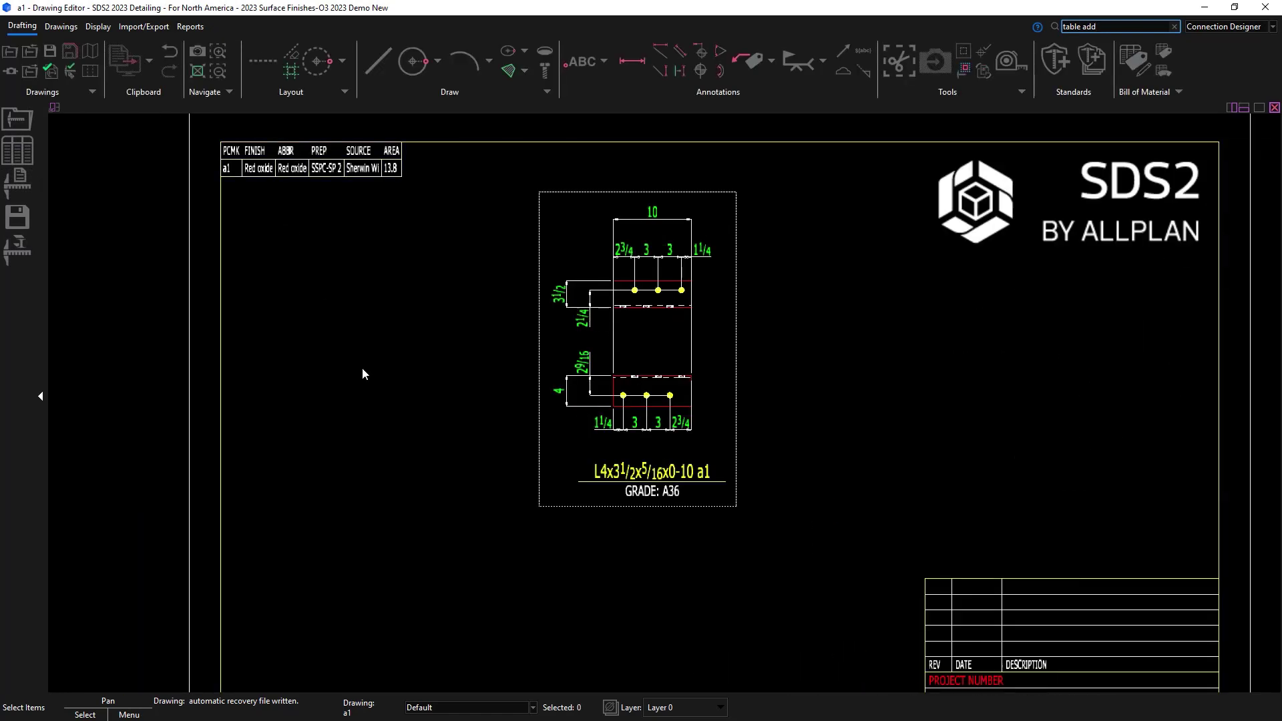